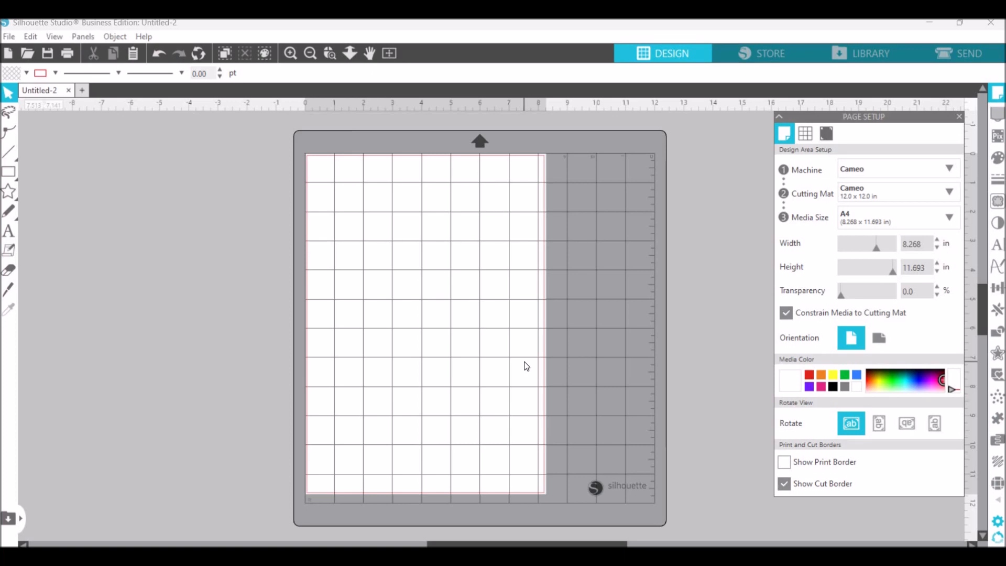
Step: Set the page's media size to A6 while keeping the 12 x 12 in Cameo cutting mat
left_click(891, 187)
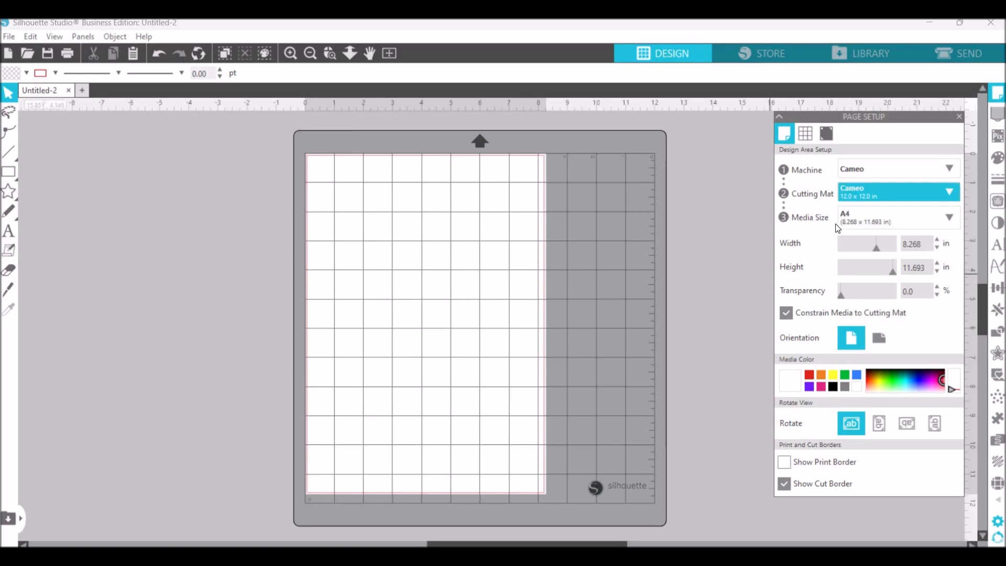
left_click(900, 219)
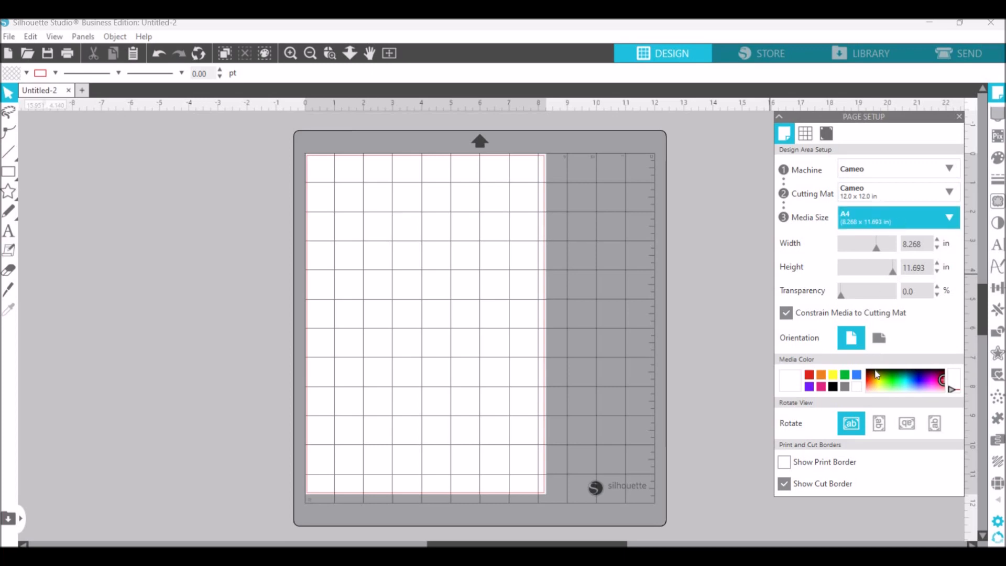
key("Down")
key("Down")
key("Return")
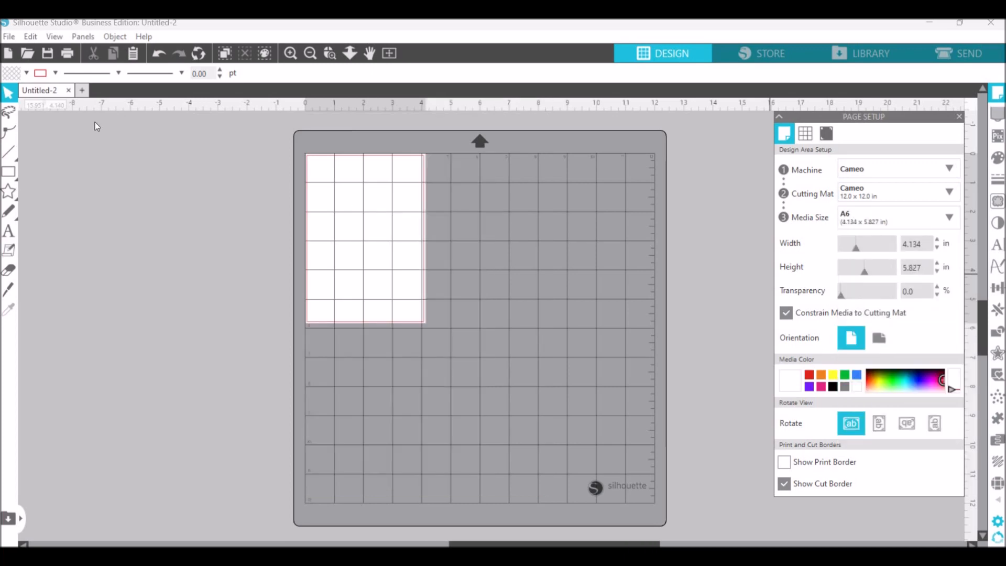
Step: Draw a rectangle about 4.08 x 5.87 in over the A6 page and move it off the mat into the empty workspace
left_click(17, 180)
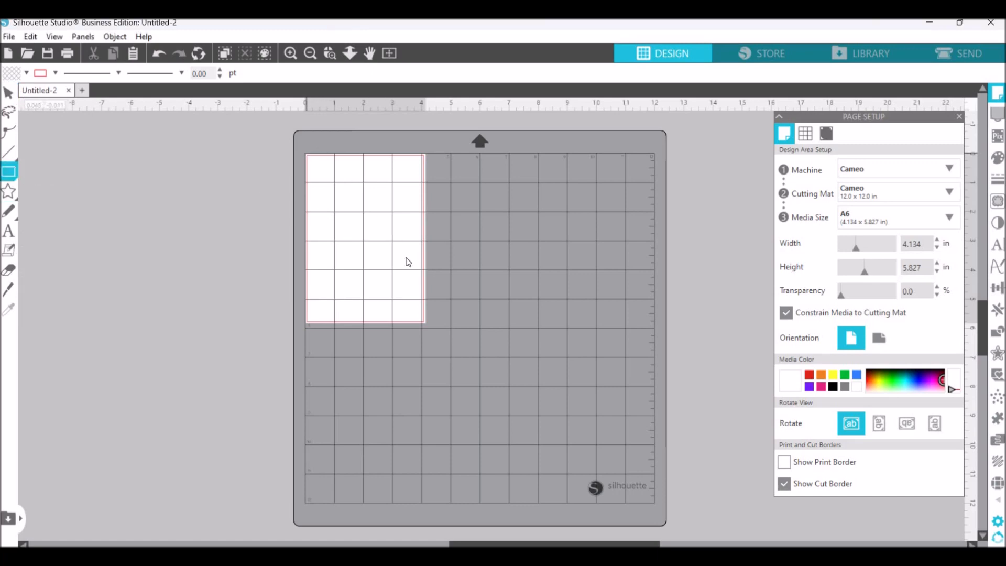
left_click_drag(411, 270, 426, 323)
left_click(6, 95)
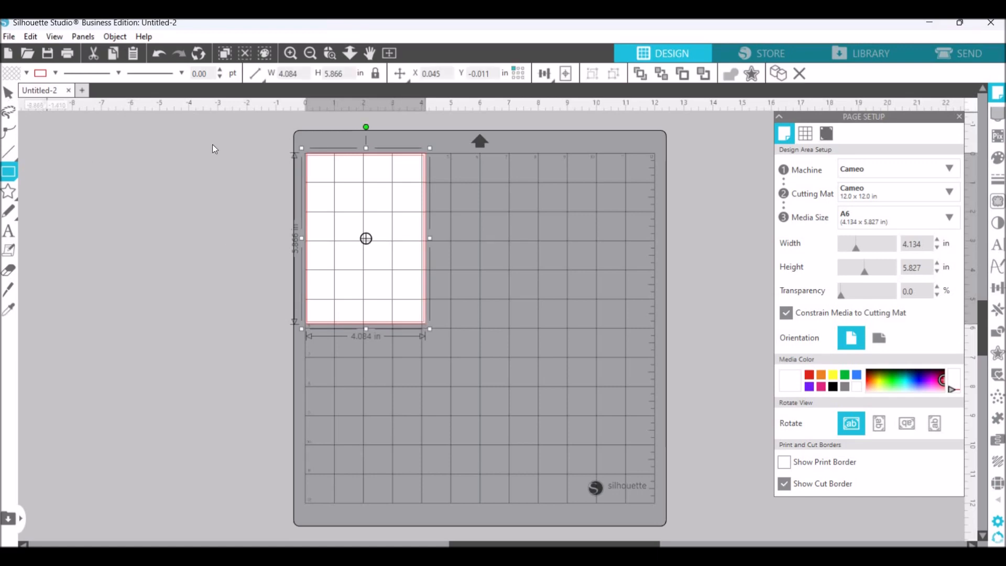
left_click_drag(376, 158, 165, 144)
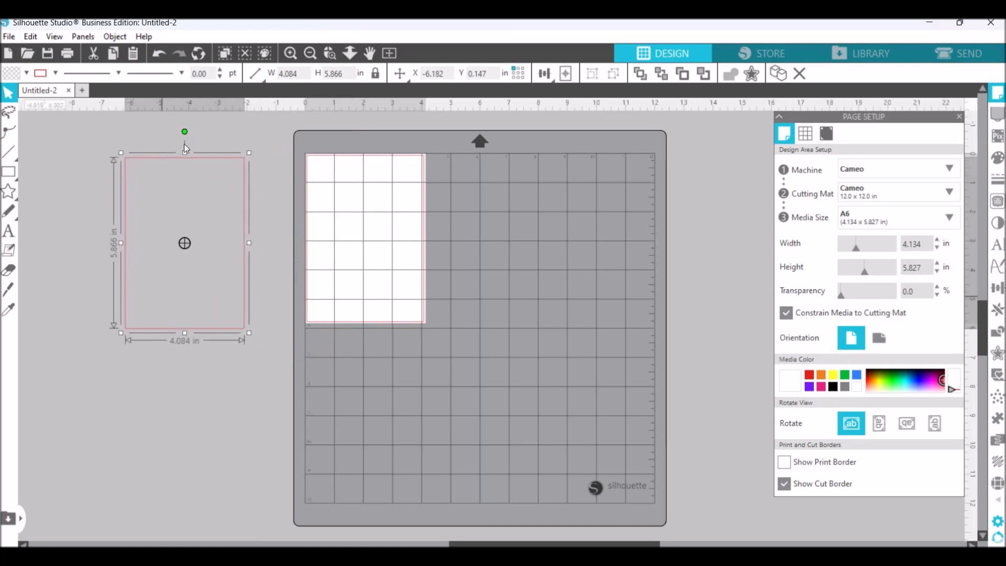
Step: Set the media size to A4 and rotate the rectangle by 90° clockwise
left_click(891, 218)
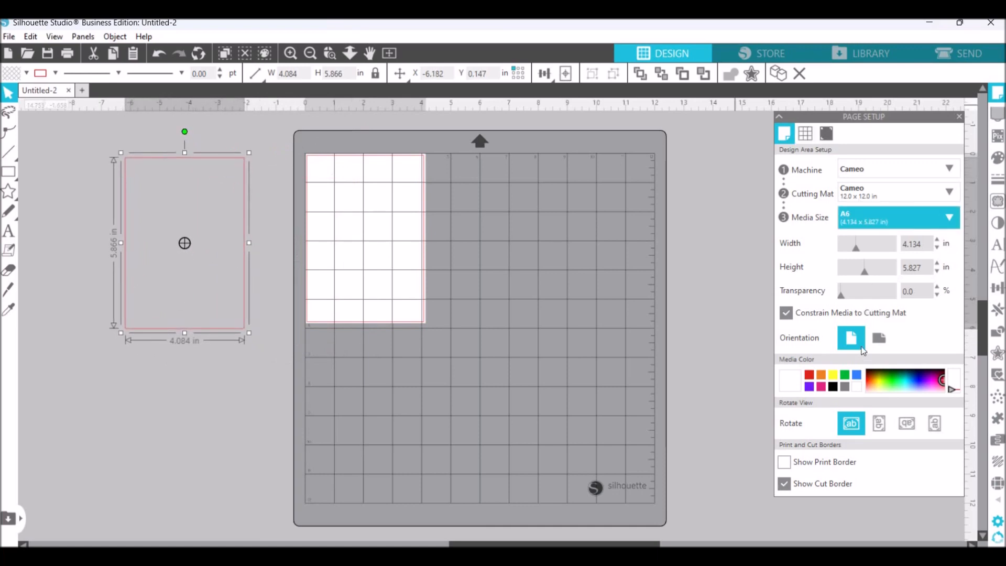
key("Return")
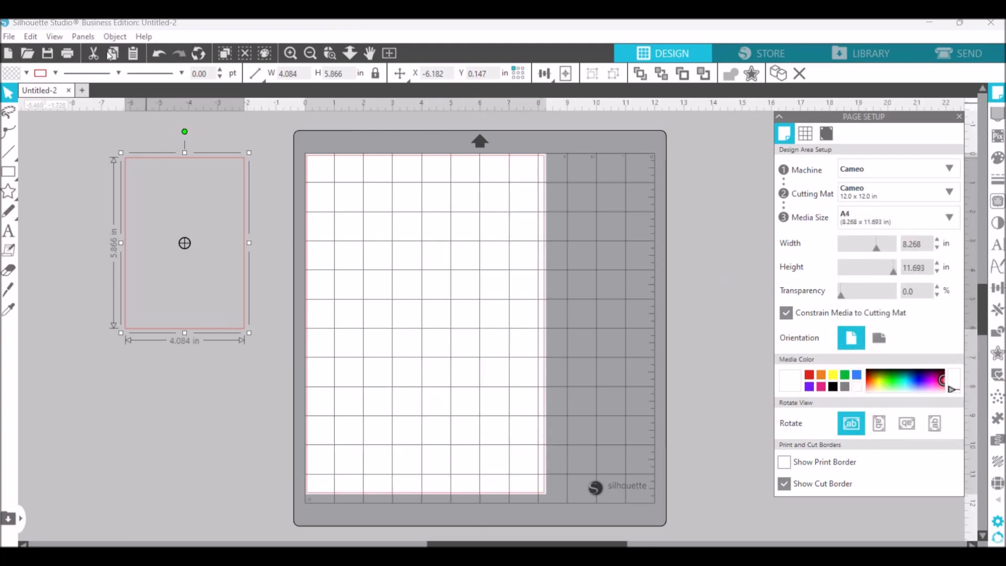
left_click(115, 37)
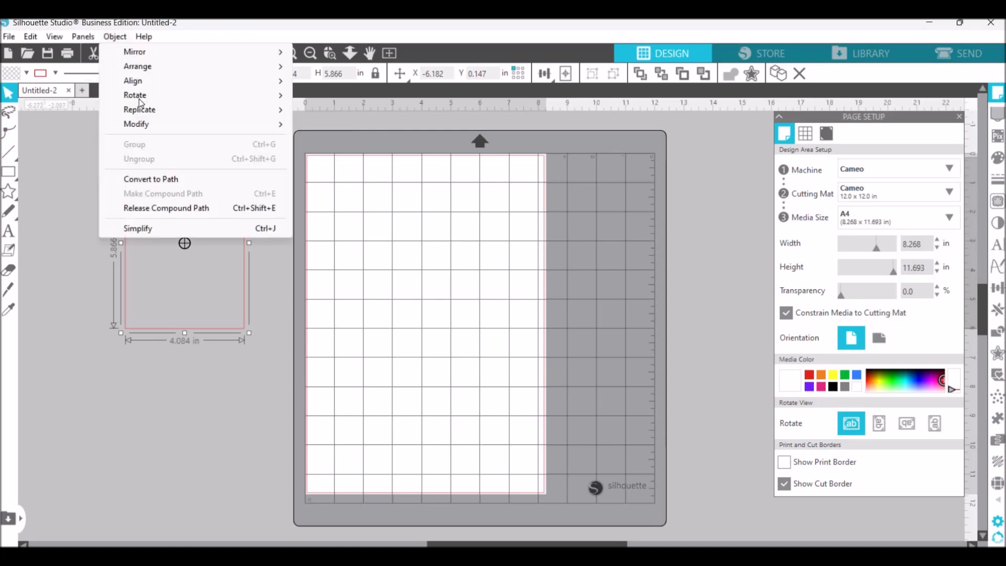
mouse_move(134, 94)
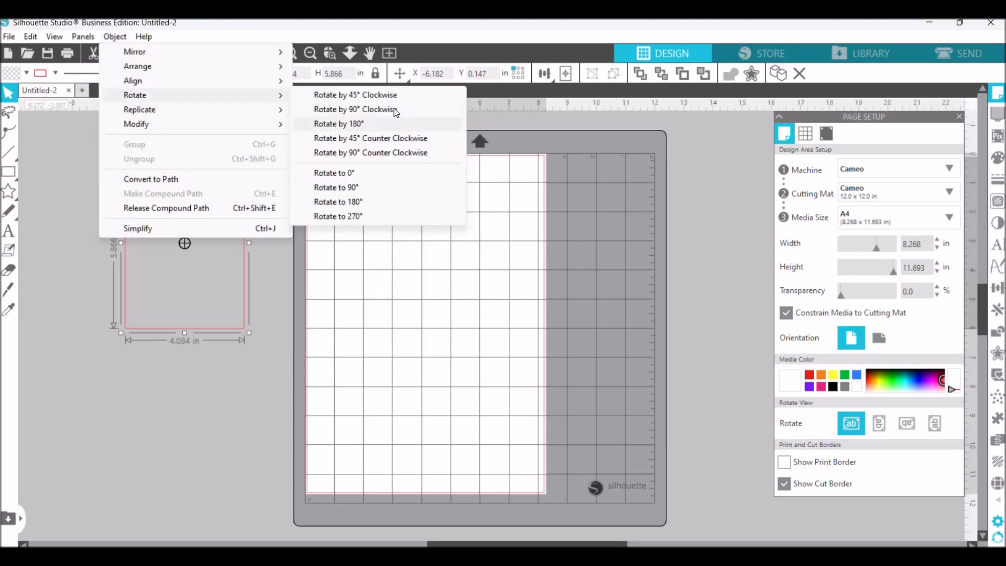
left_click(395, 110)
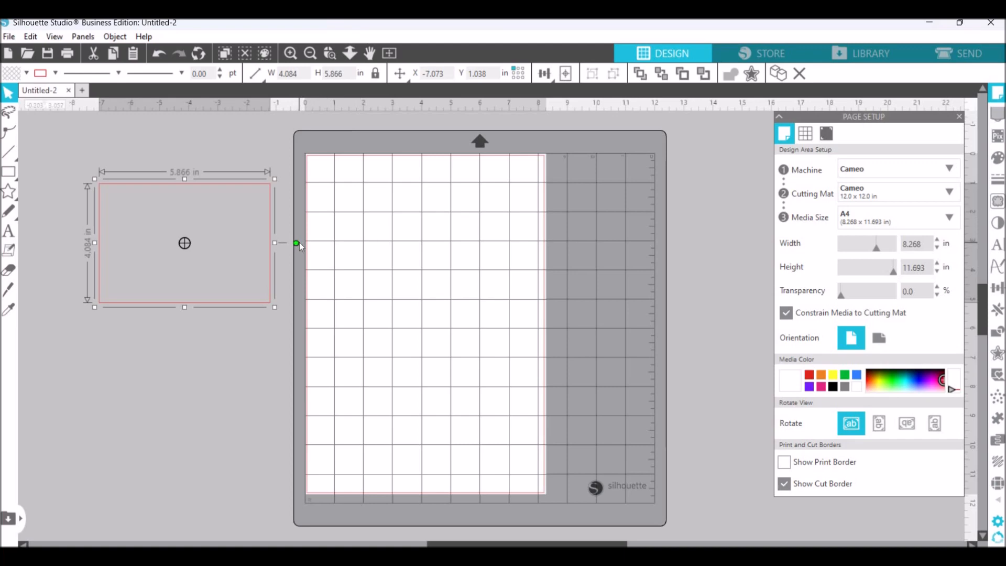
Step: Adjust the rectangle's rotation freehand by a very small angle
left_click(272, 225)
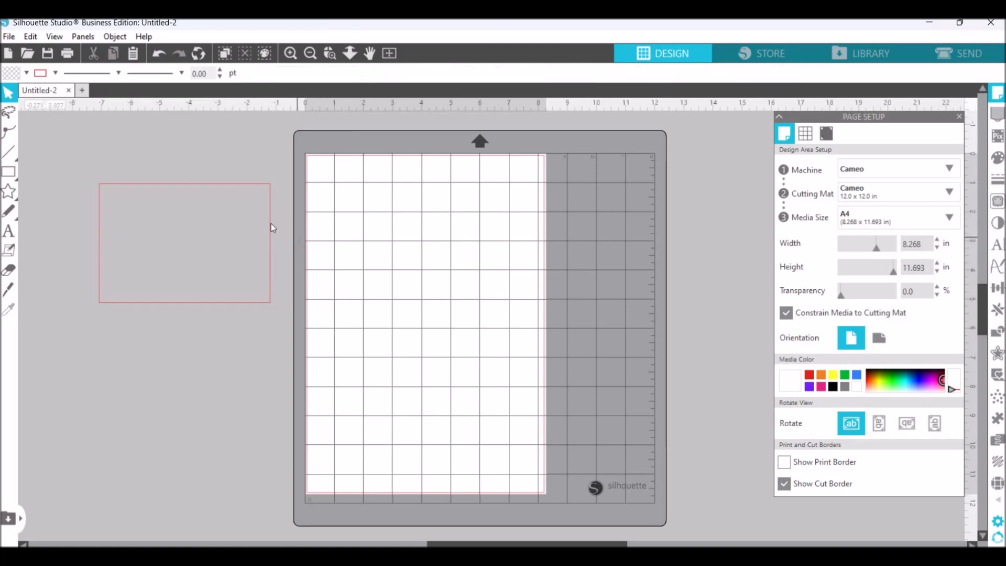
left_click_drag(297, 243, 306, 242)
key("ctrl+z")
key("ctrl+z")
left_click(347, 253)
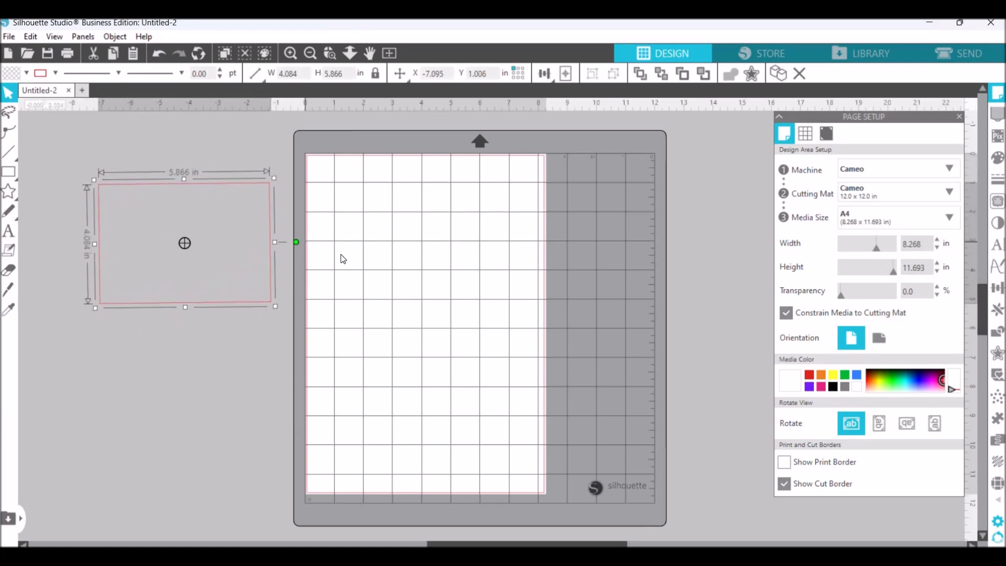
left_click(188, 182)
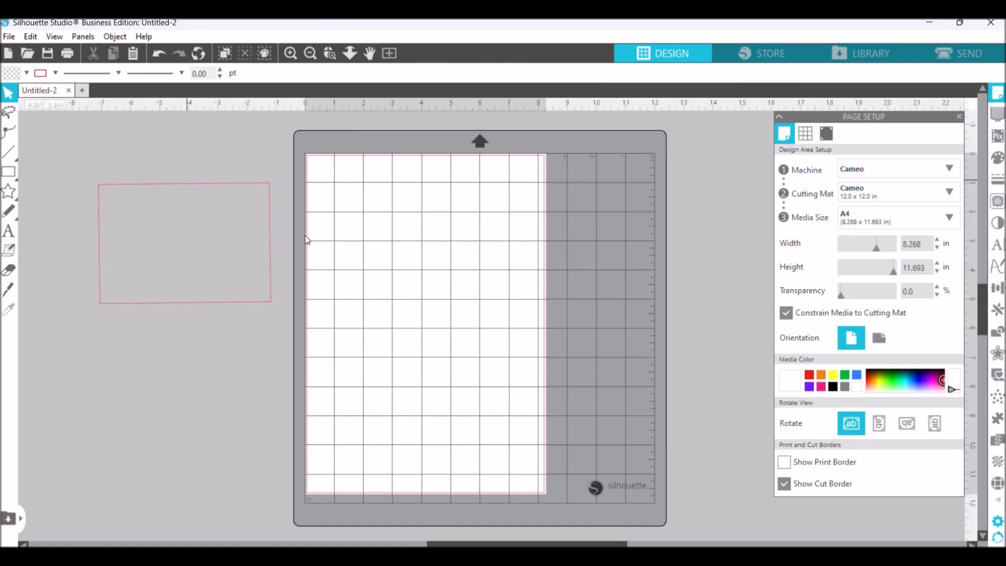
left_click_drag(296, 243, 293, 242)
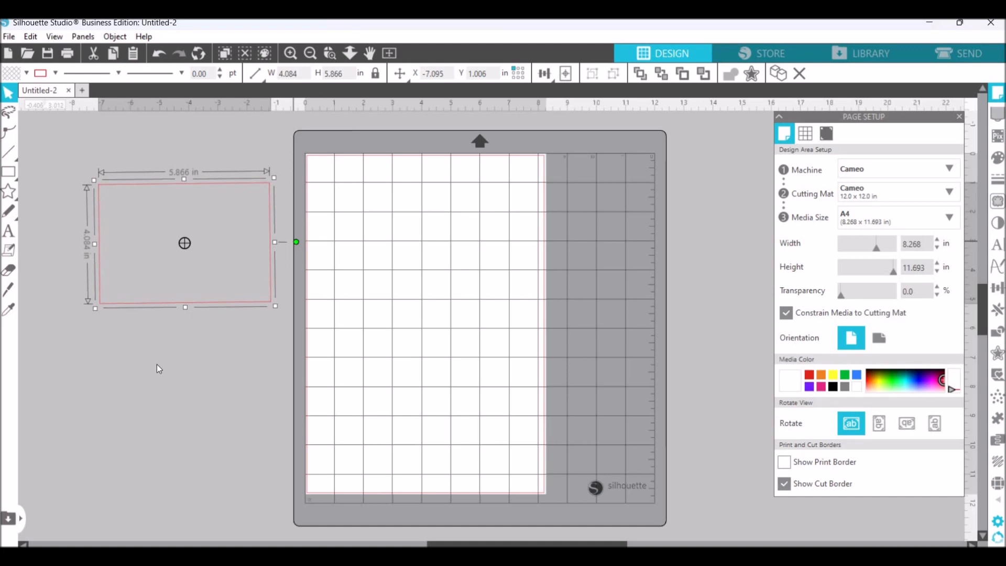
left_click(156, 367)
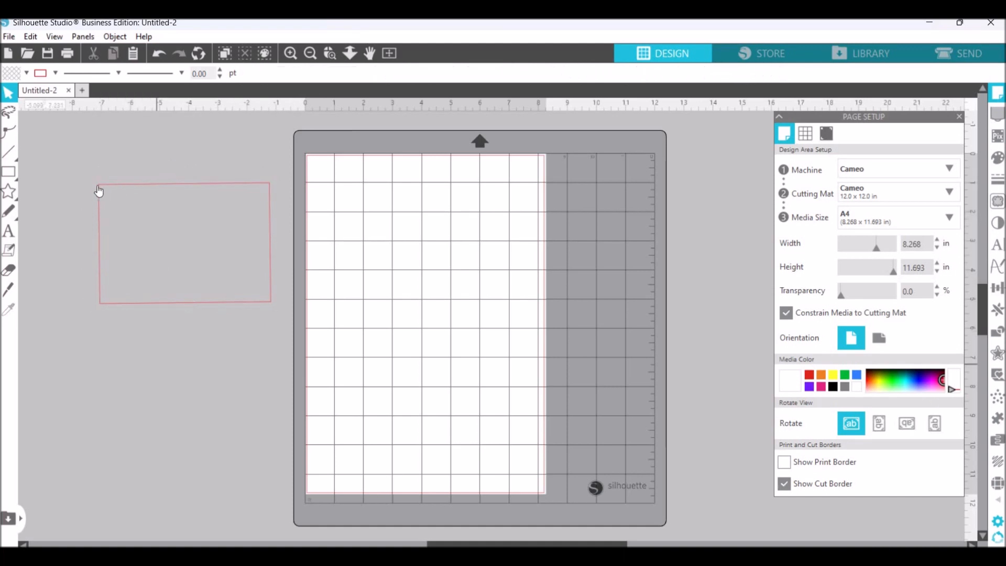
Step: Fill the rectangle with the Christmas reindeer pattern 7-01 from the library's User Designs
left_click(239, 183)
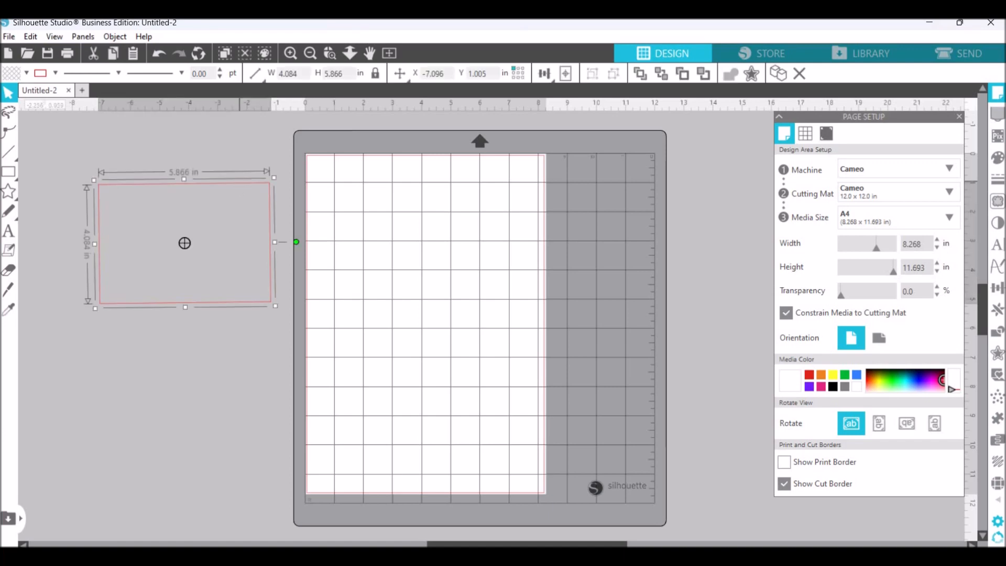
left_click(881, 46)
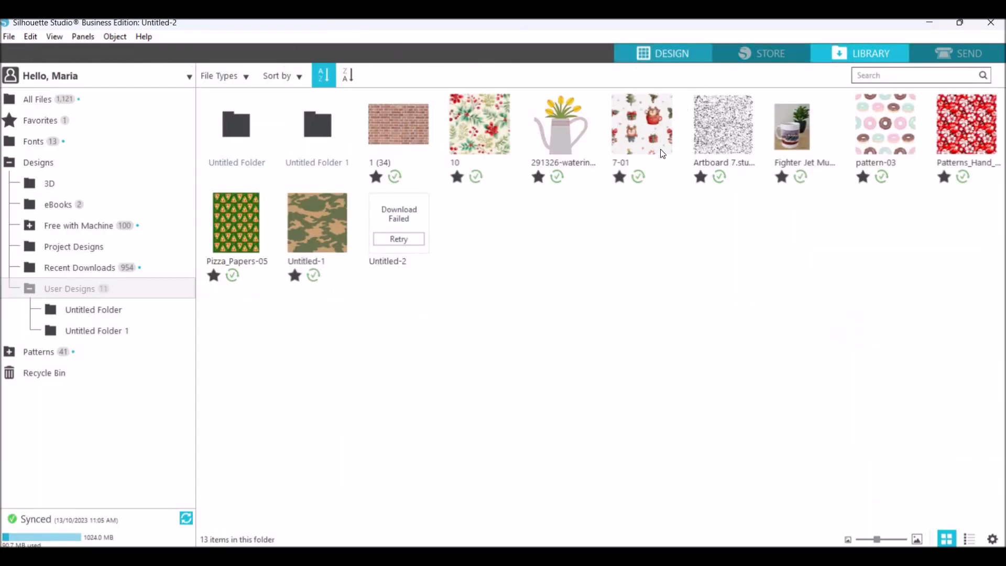
left_click(631, 145)
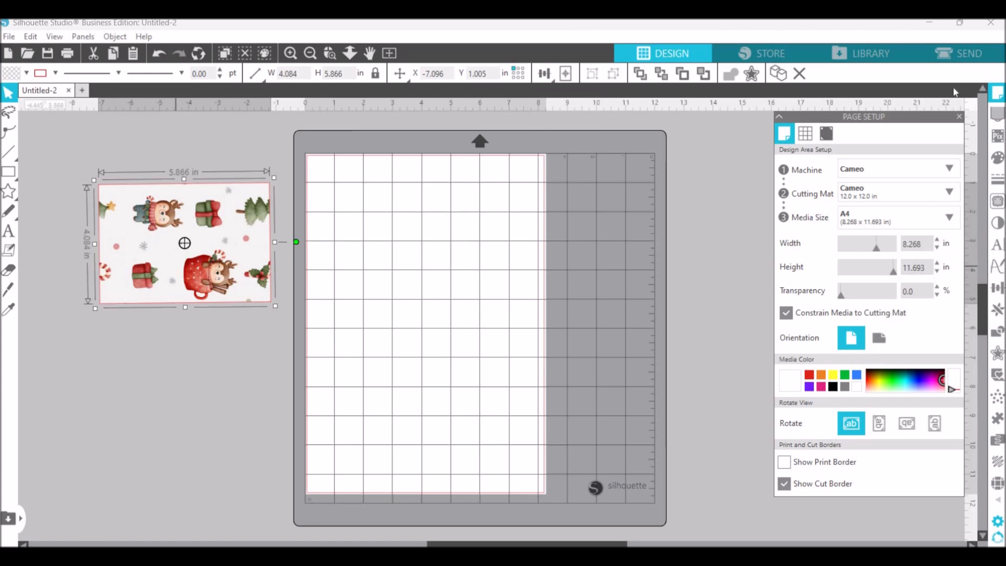
Step: Rotate the rectangle's fill pattern to -85°, maintain its aspect ratio and scale it to 56%
left_click(997, 157)
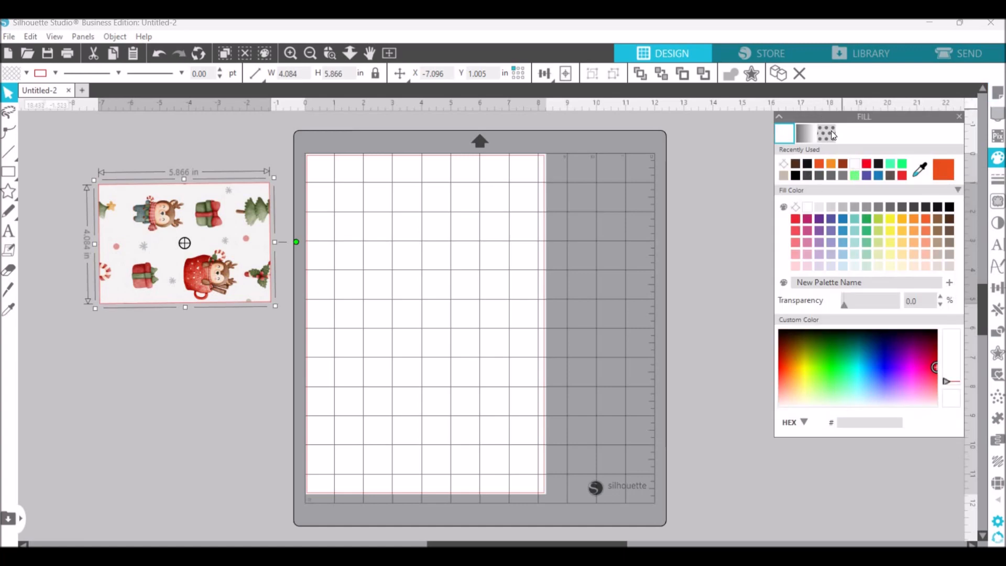
left_click(832, 134)
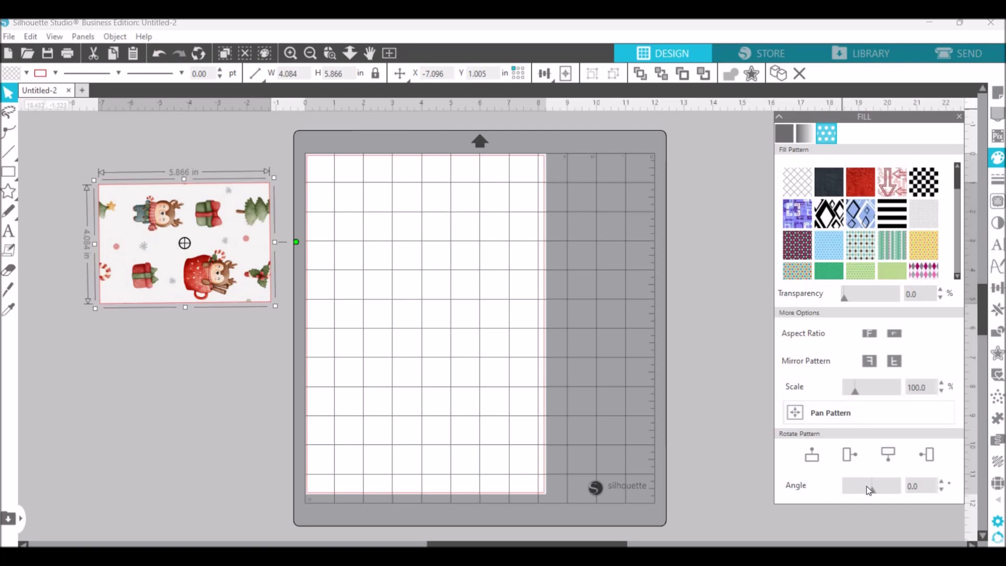
left_click_drag(880, 498, 859, 498)
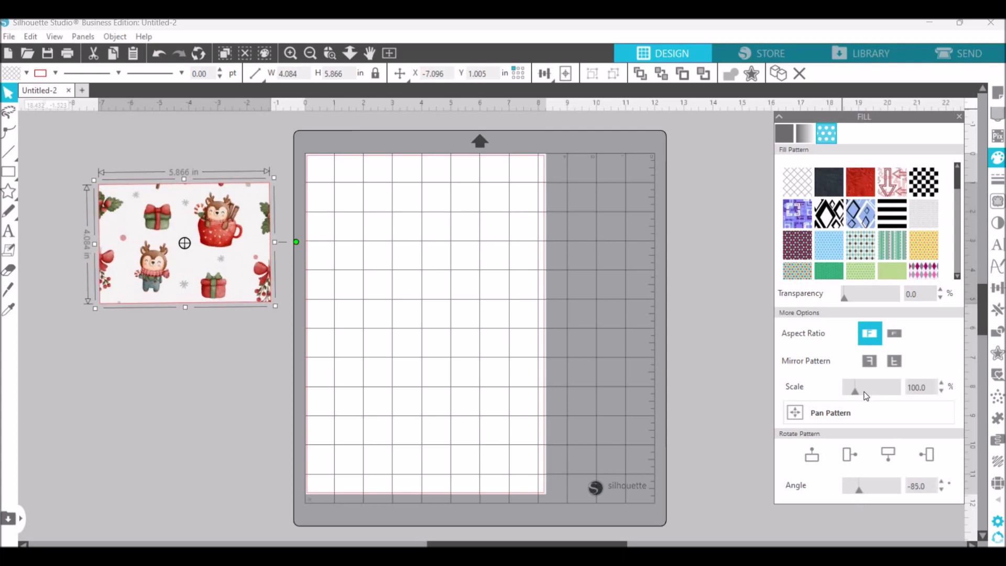
left_click_drag(866, 395, 851, 397)
left_click(847, 411)
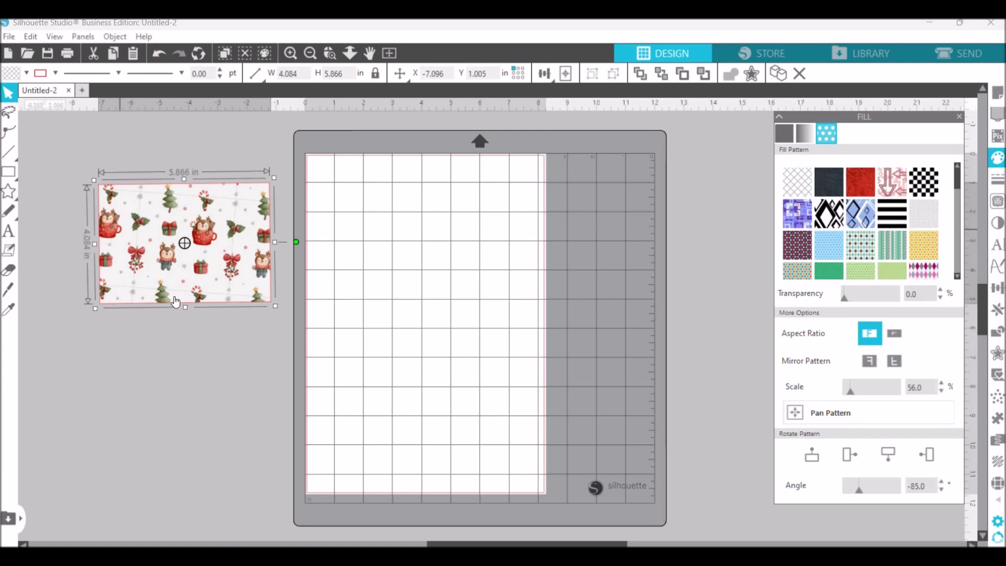
Step: Straighten the patterned rectangle with a slight freehand rotation
left_click(290, 53)
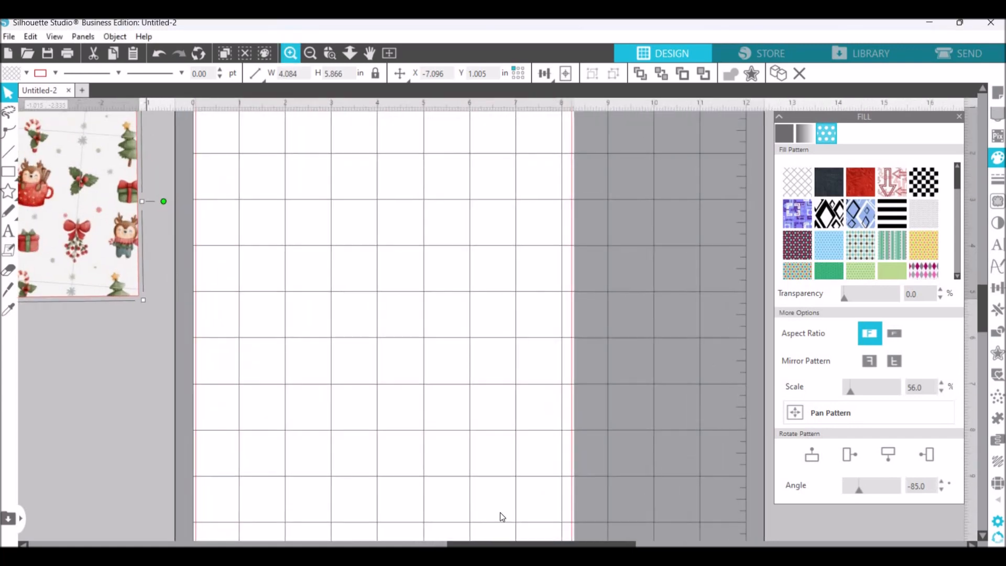
left_click_drag(509, 544, 320, 544)
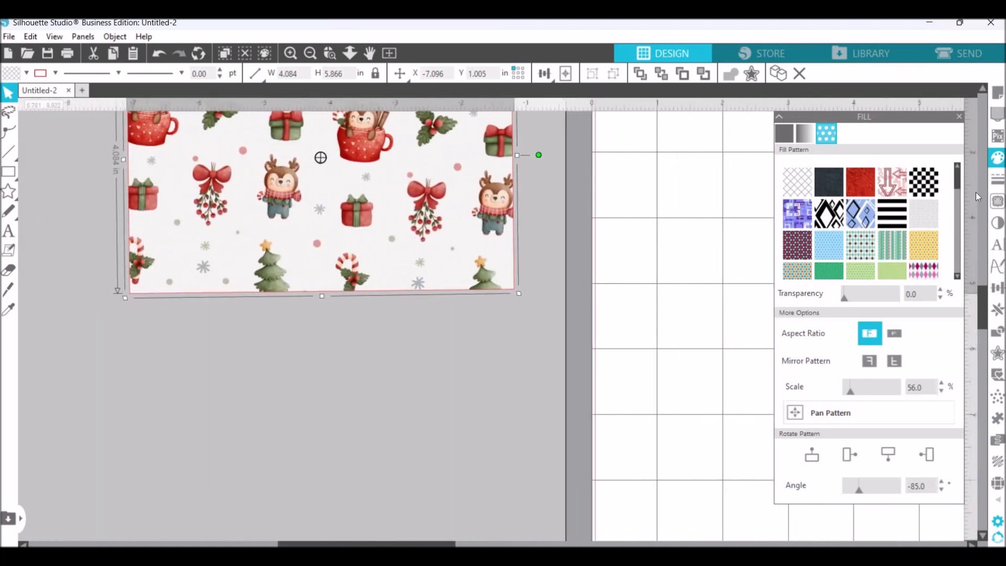
left_click_drag(980, 294, 982, 266)
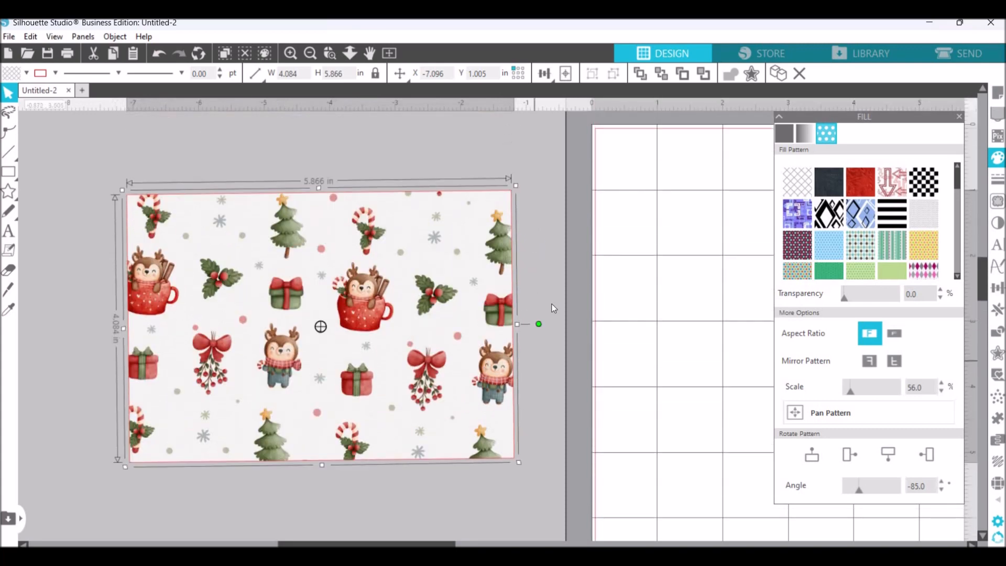
left_click_drag(539, 325, 538, 324)
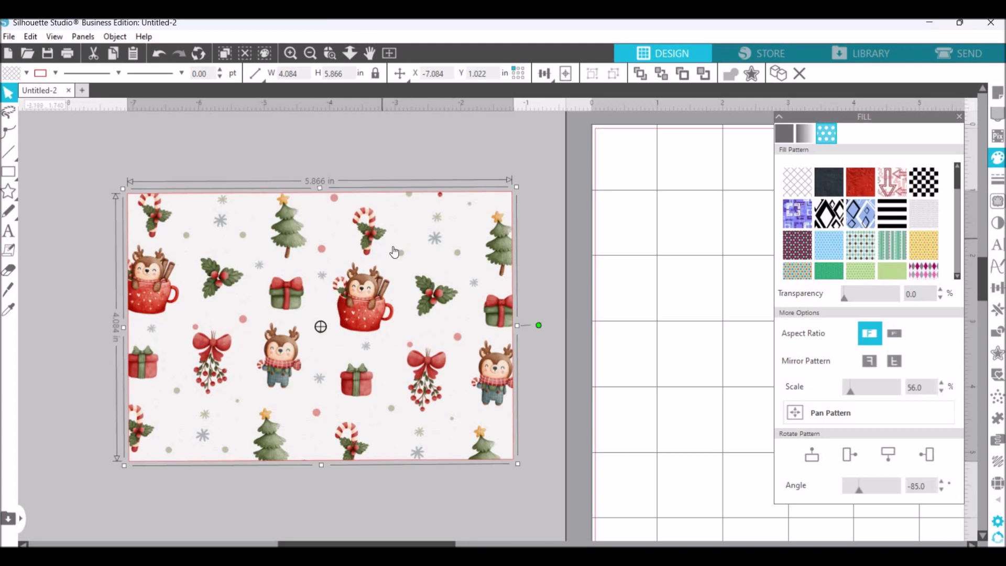
Step: Draw a five-pointed star about 3.04 x 2.94 in beside the patterned rectangle and move the two shapes apart
left_click(8, 193)
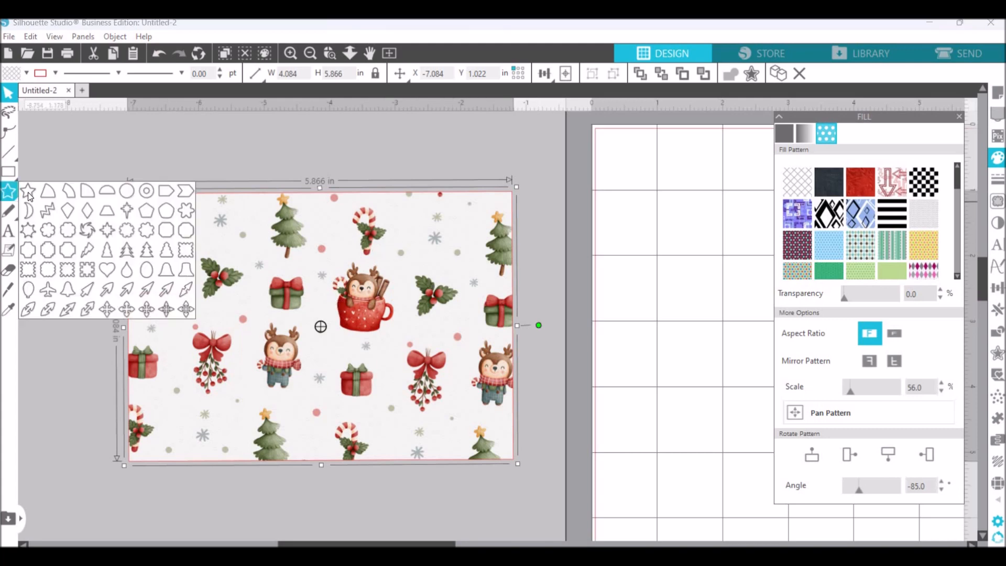
left_click_drag(609, 243, 664, 331)
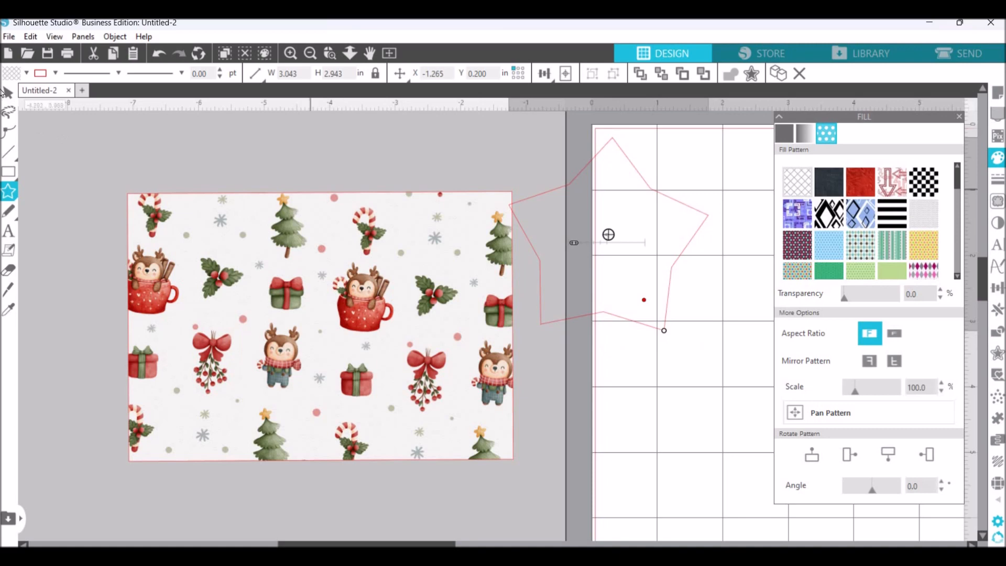
left_click_drag(390, 284, 299, 234)
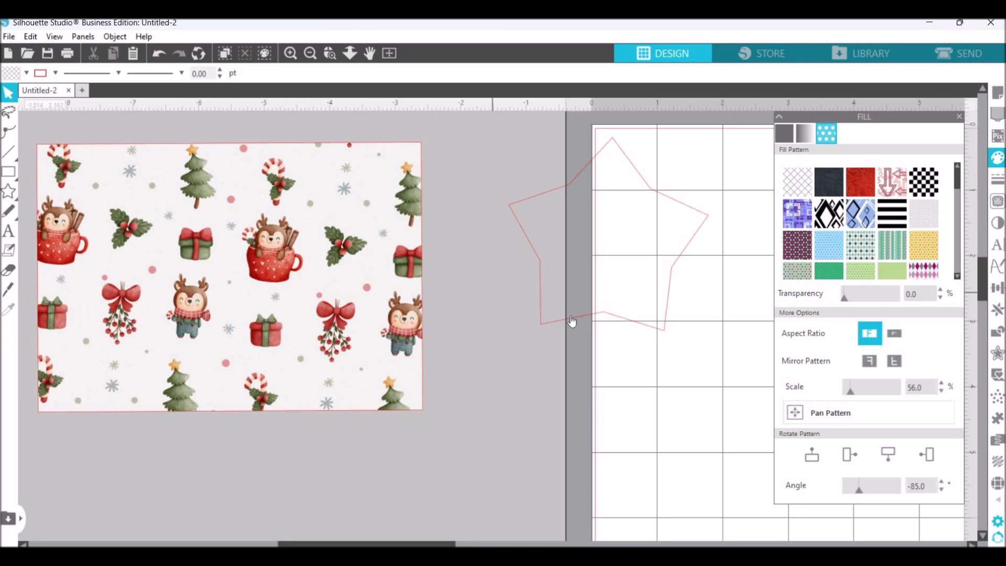
left_click_drag(570, 316, 546, 365)
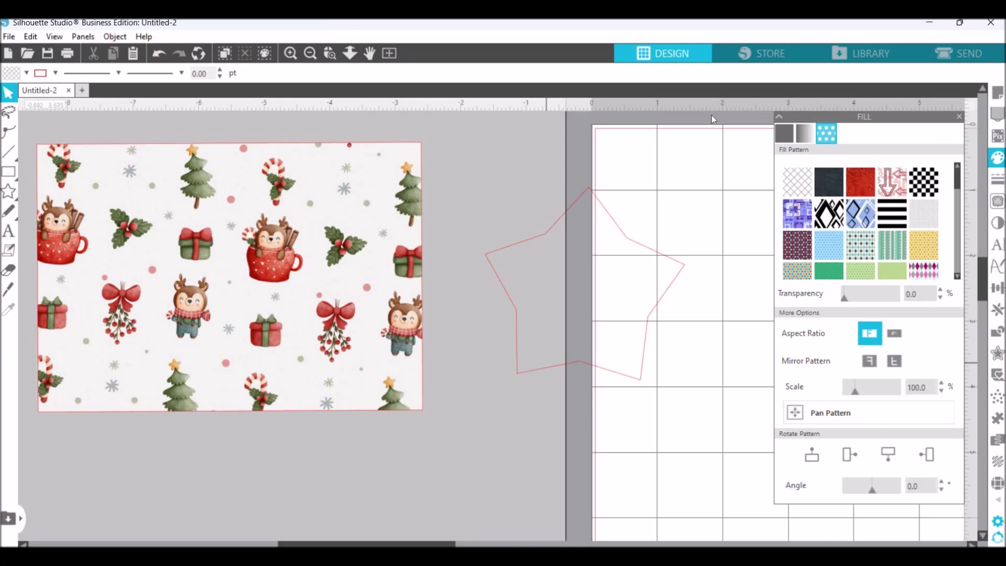
Step: Fill the star with the red flower and berry pattern, maintain its aspect ratio and scale the pattern to 19%
left_click(618, 229)
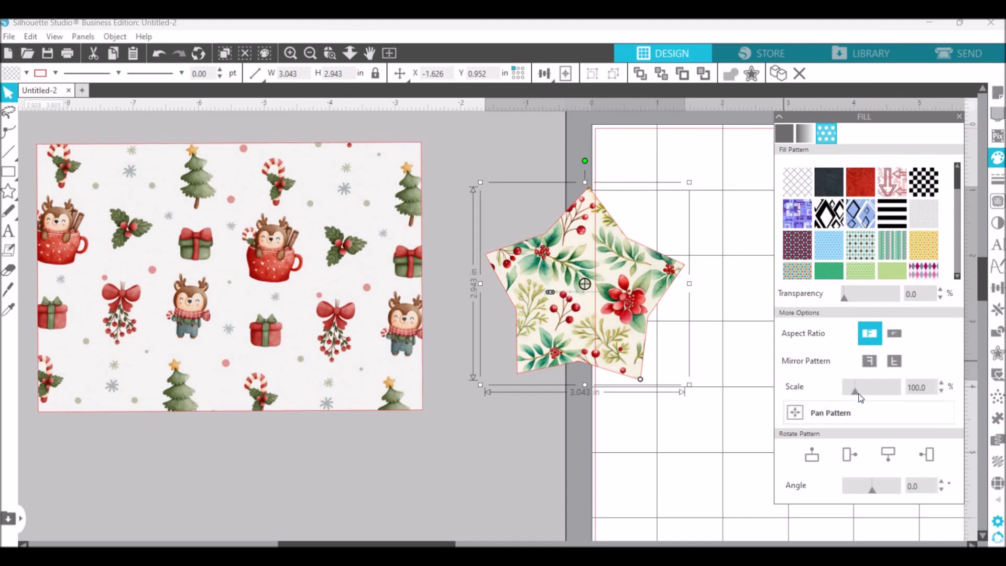
left_click_drag(858, 394, 861, 395)
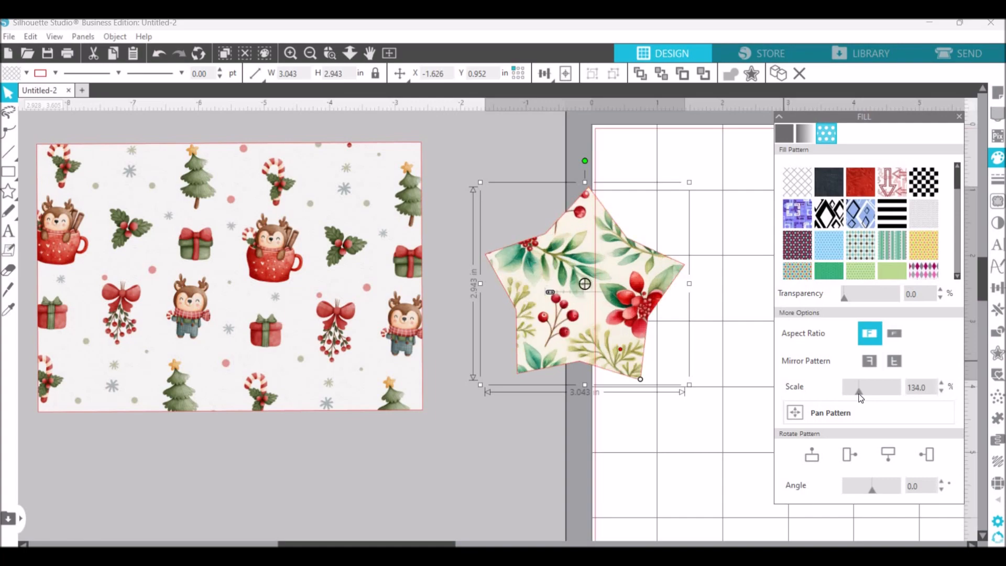
left_click_drag(844, 396, 848, 397)
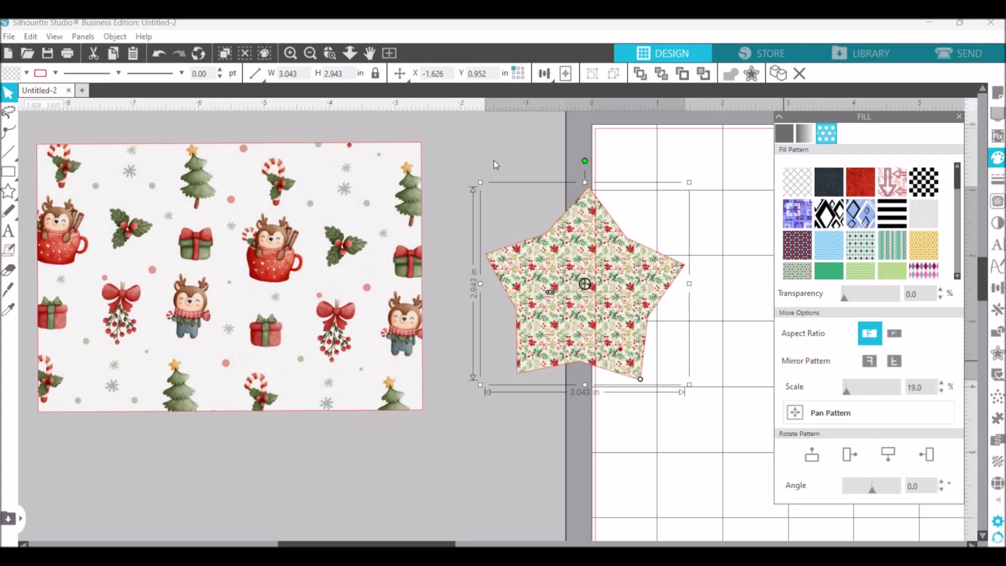
left_click(292, 55)
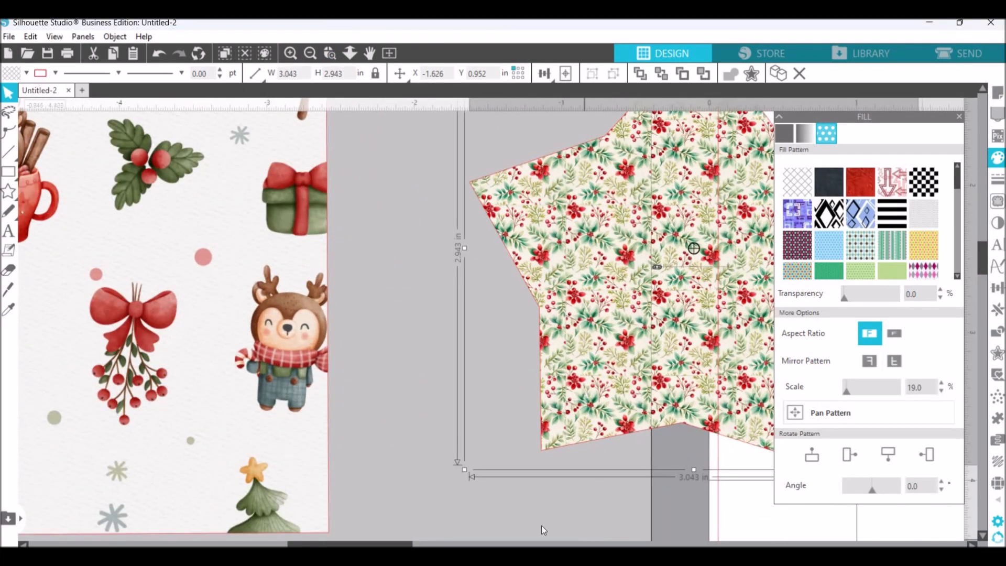
Step: Move the star about 0.5 in down and examine the seams between its pattern tiles up close
left_click_drag(375, 544, 450, 544)
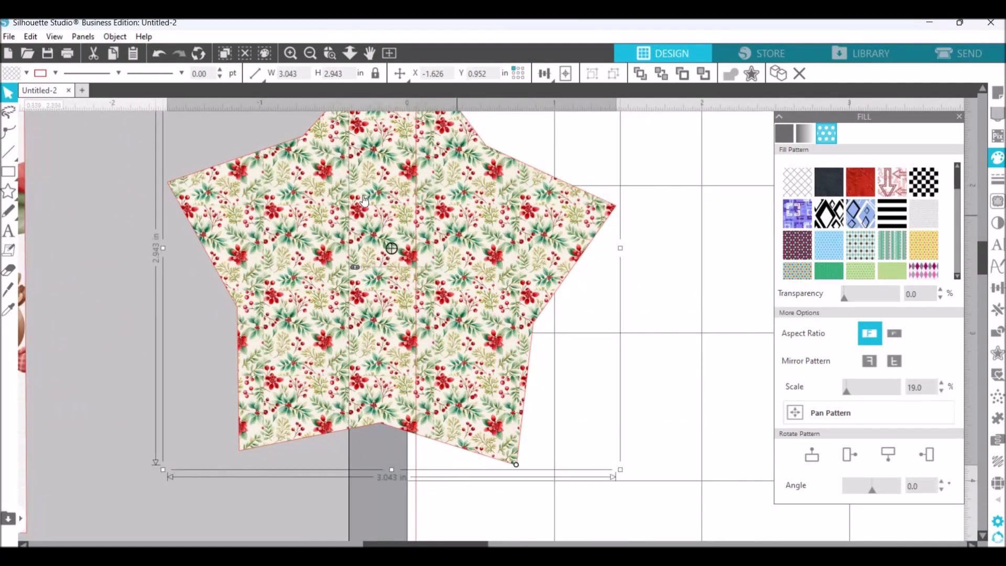
left_click_drag(375, 242, 363, 302)
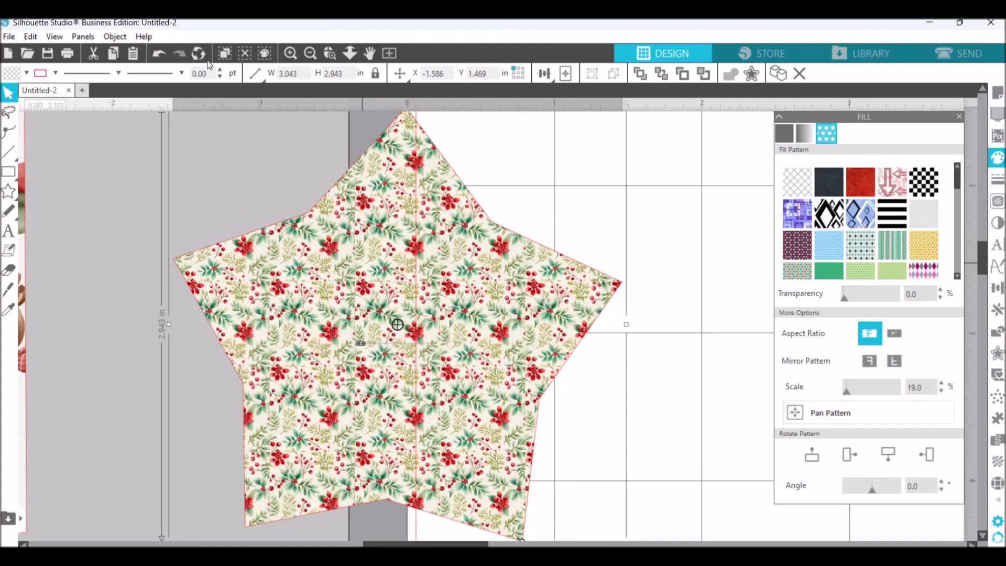
left_click(290, 53)
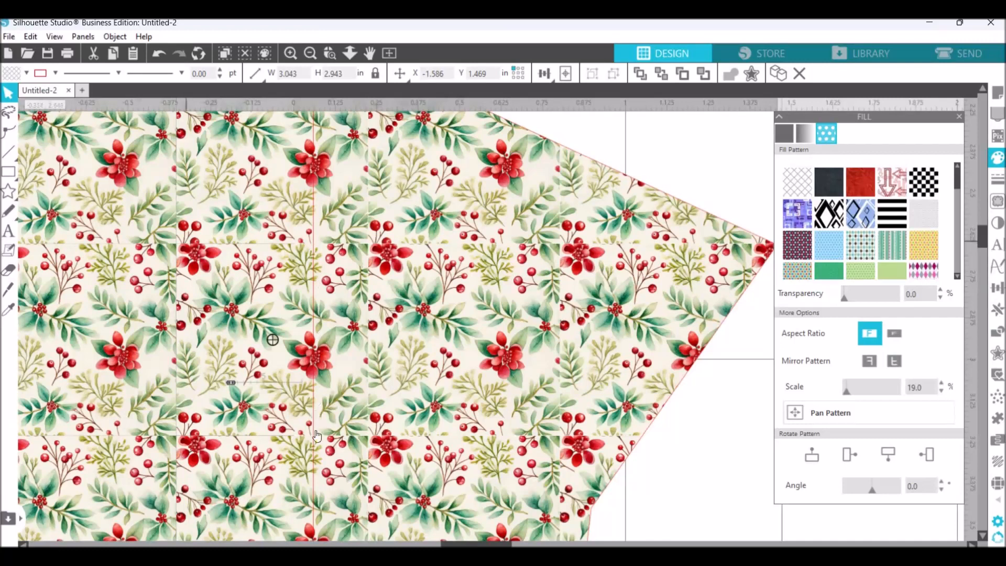
left_click_drag(178, 249, 178, 246)
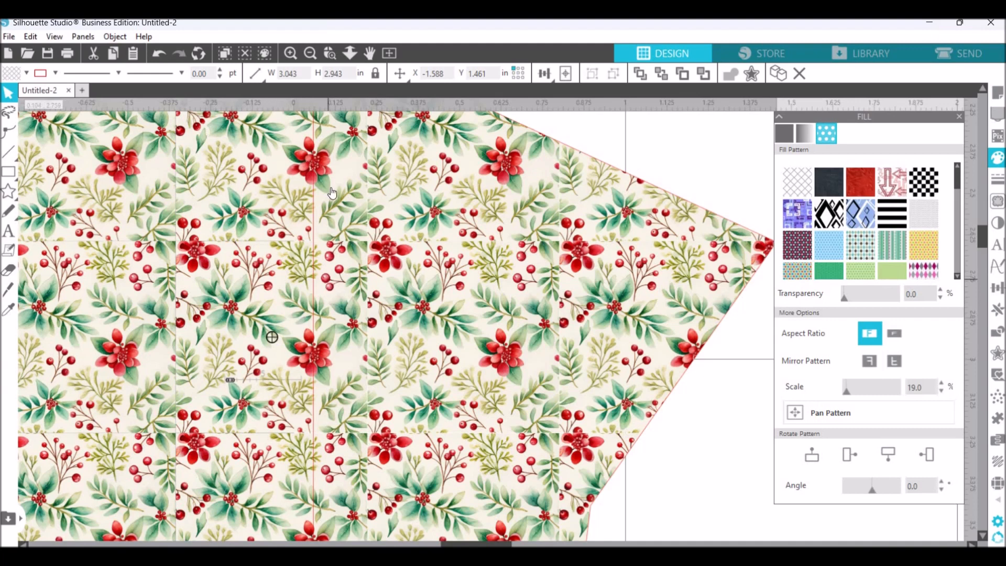
left_click(310, 53)
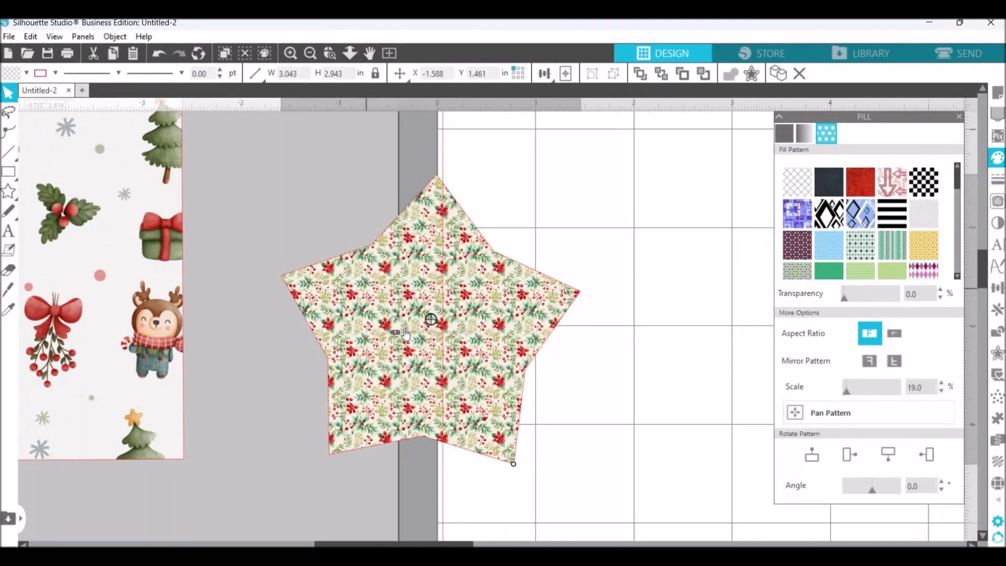
Step: Delete the patterned star beside the rectangle
right_click(500, 307)
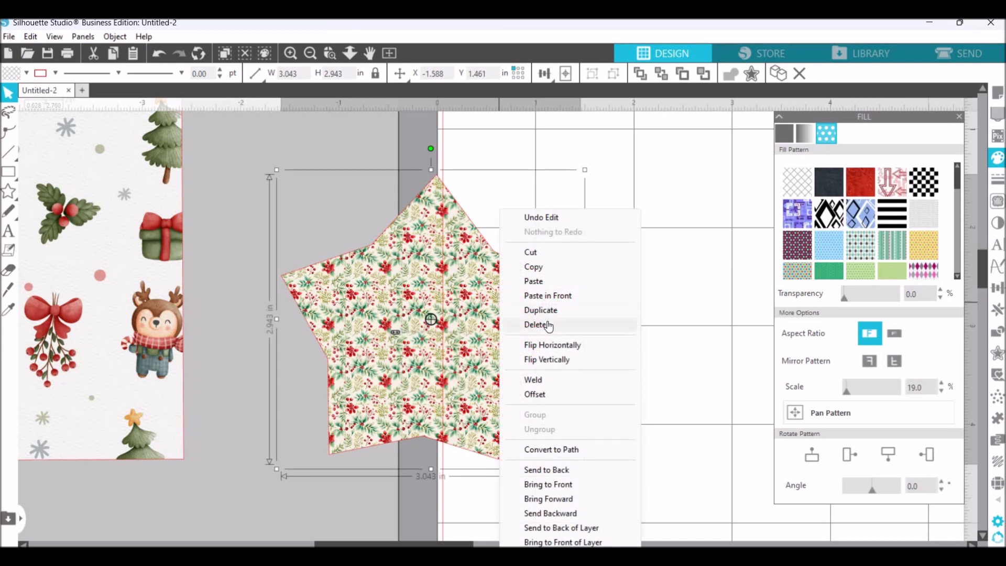
left_click(535, 324)
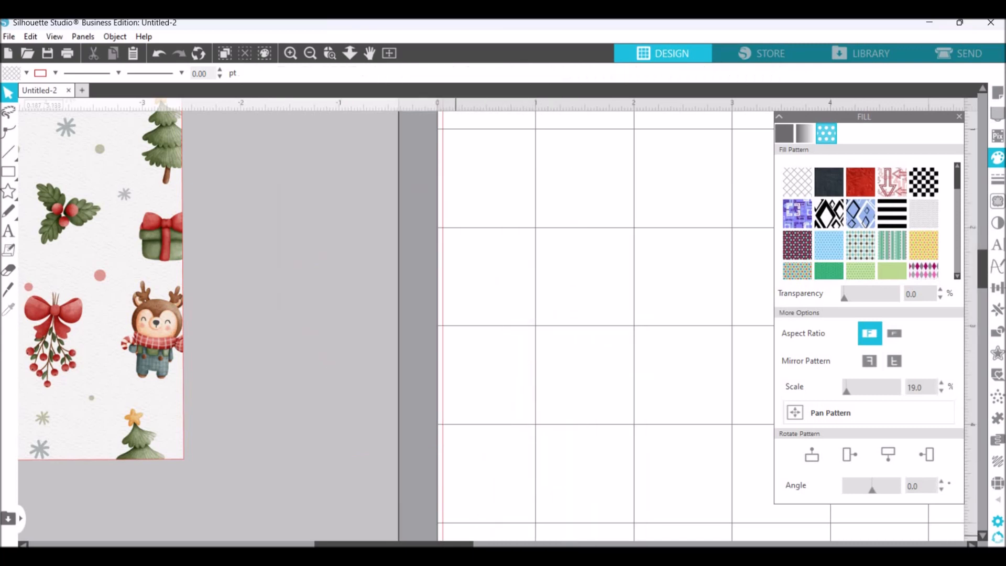
scroll(461, 512, "down", 3)
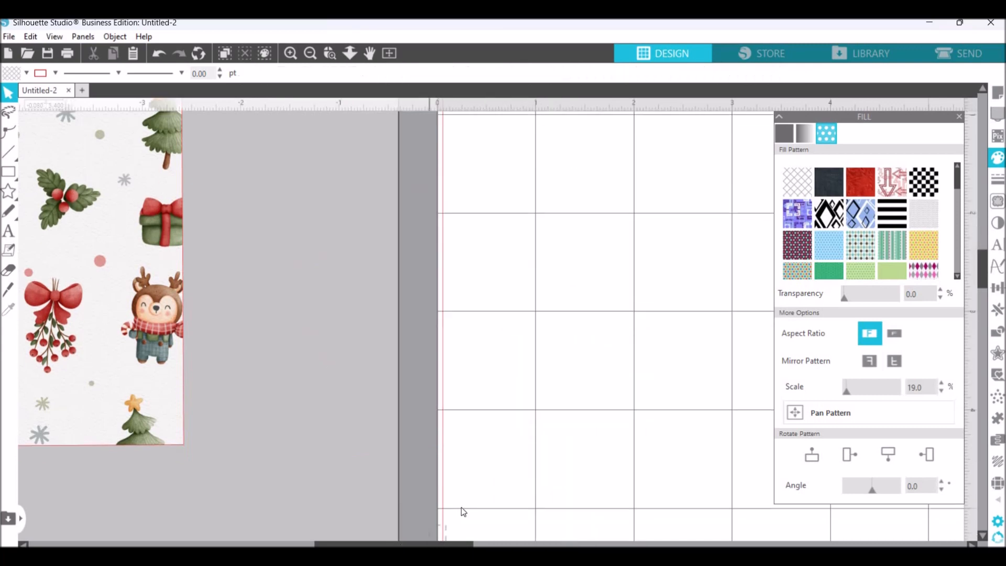
left_click(310, 54)
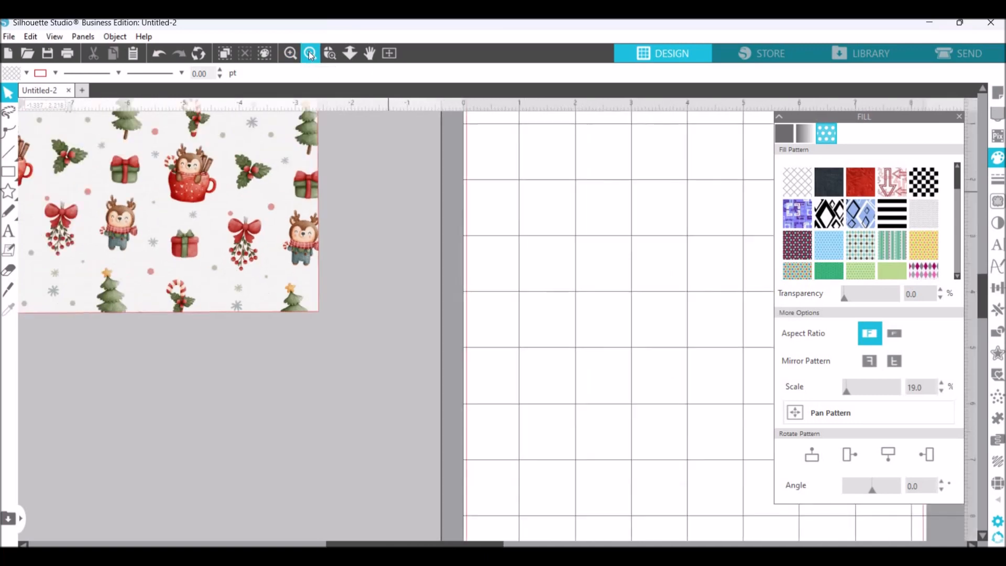
left_click(307, 233)
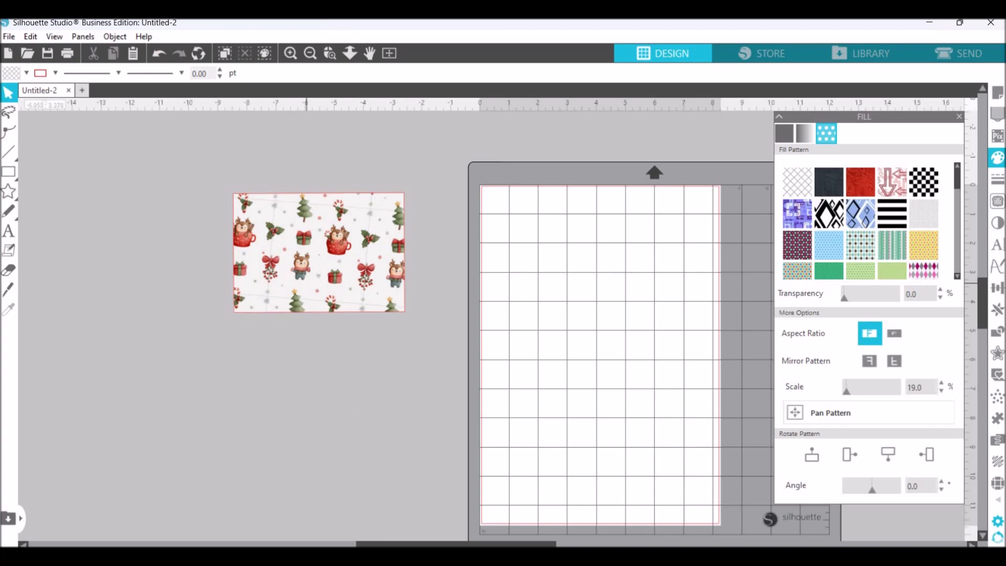
left_click_drag(370, 544, 425, 544)
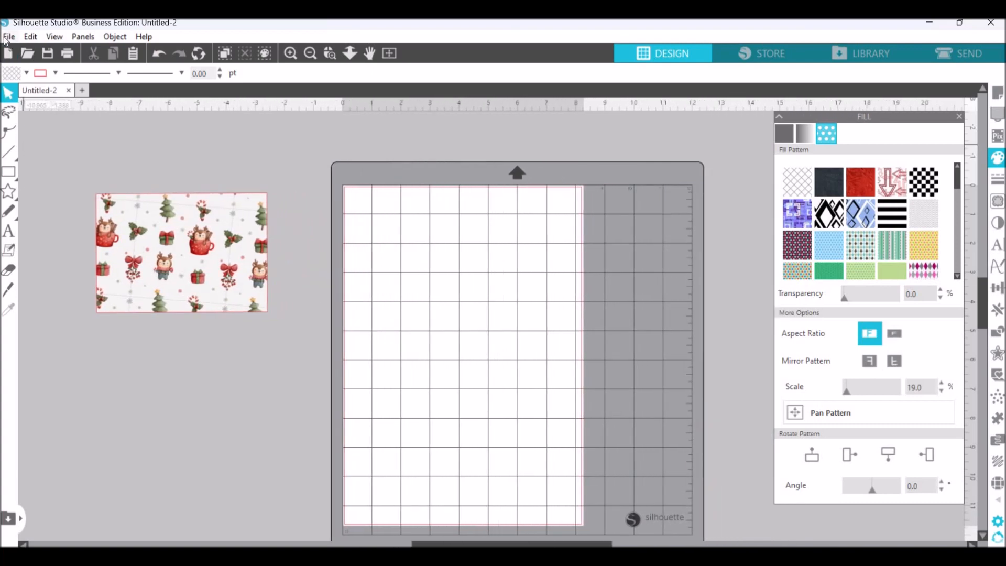
Step: Open the seamless Christmas pattern image 7-01.jpg as a separate document
left_click(9, 37)
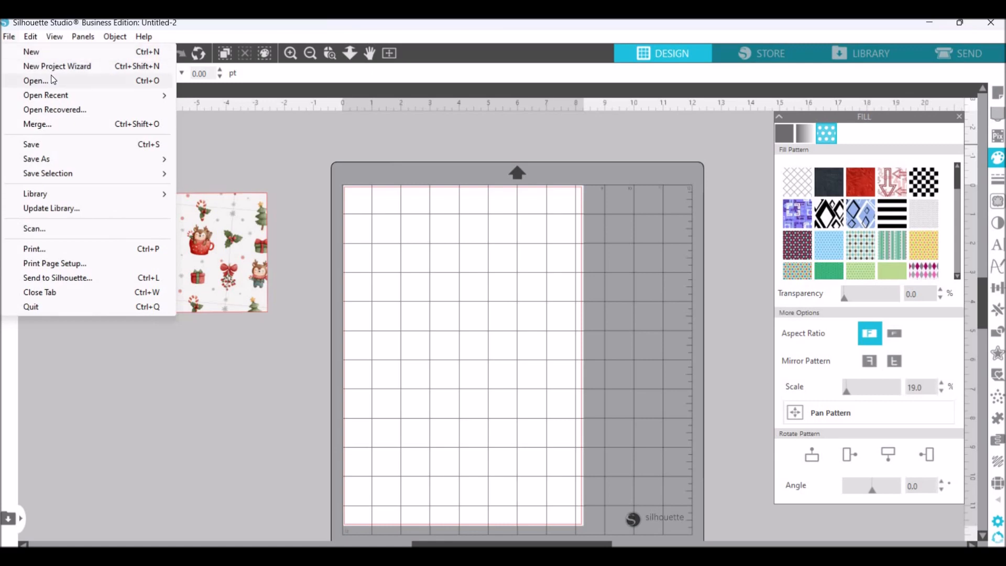
left_click(35, 81)
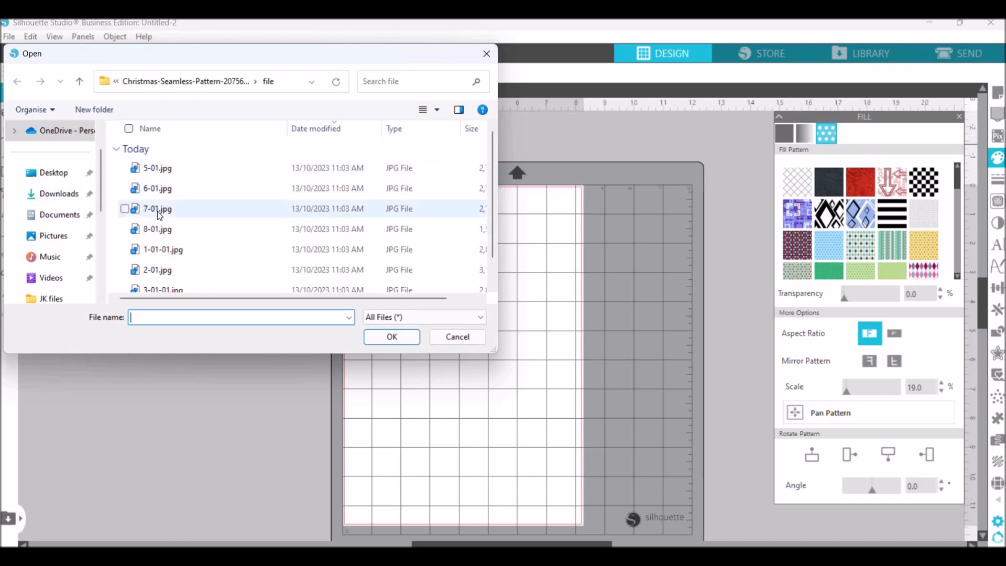
left_click(393, 337)
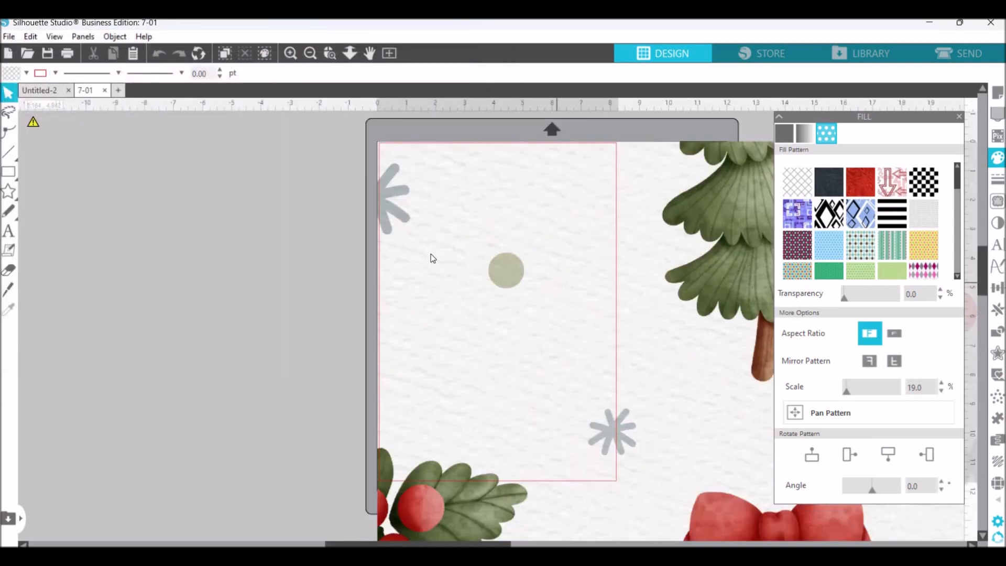
Step: Move the oversized Christmas pattern image clear of the cutting mat so it sits entirely beside it
left_click_drag(431, 254, 311, 203)
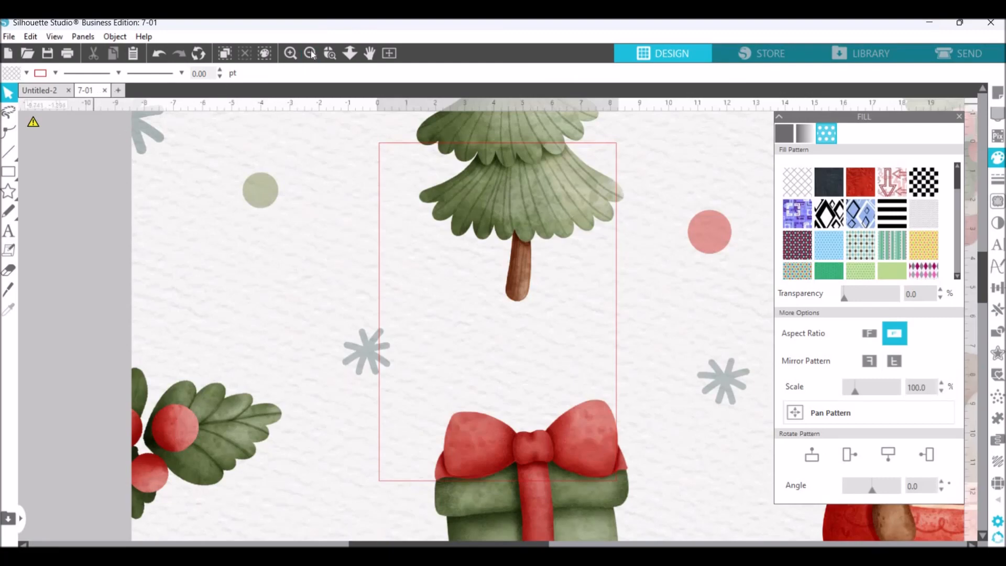
left_click(310, 54)
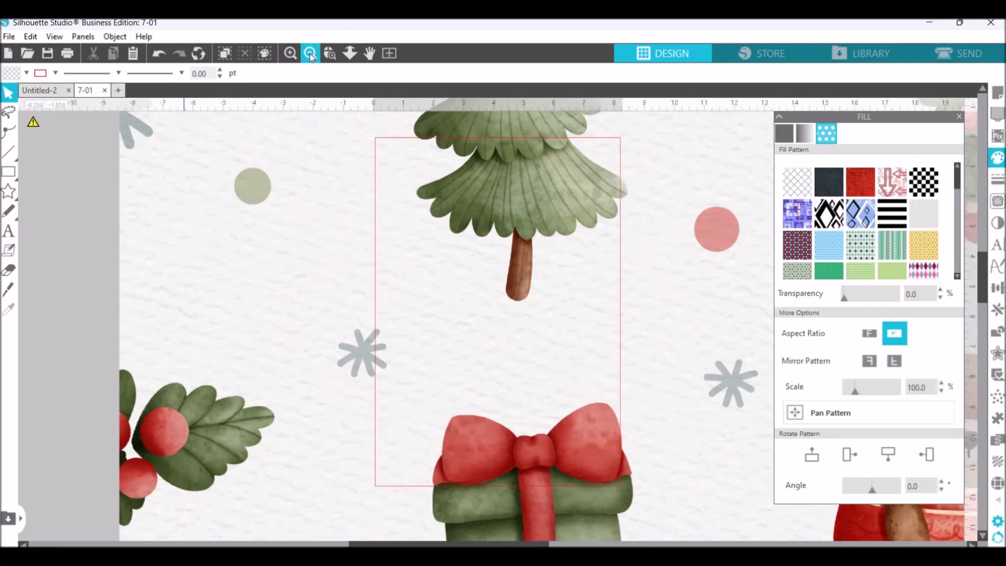
left_click_drag(407, 399, 175, 202)
left_click(310, 53)
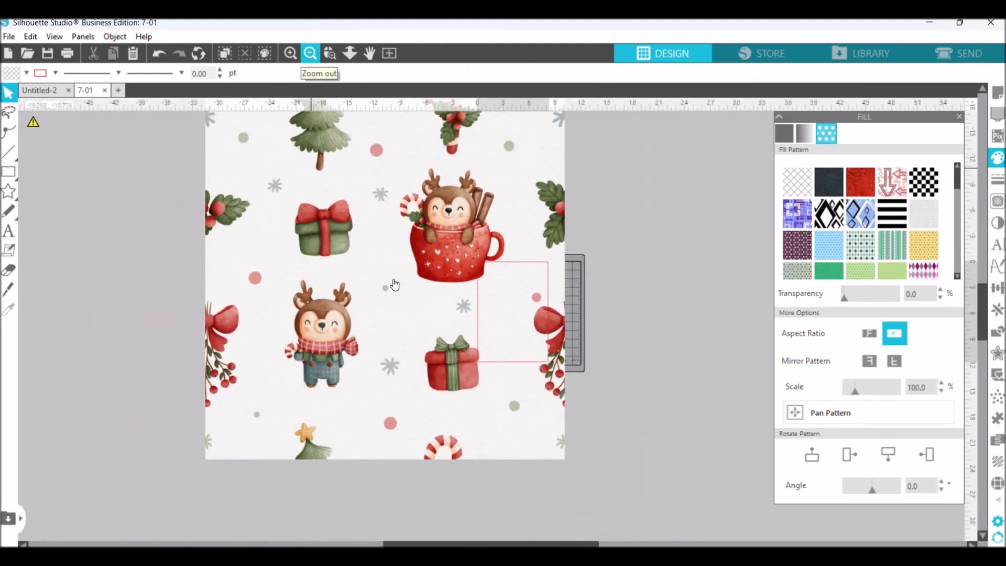
left_click(393, 280)
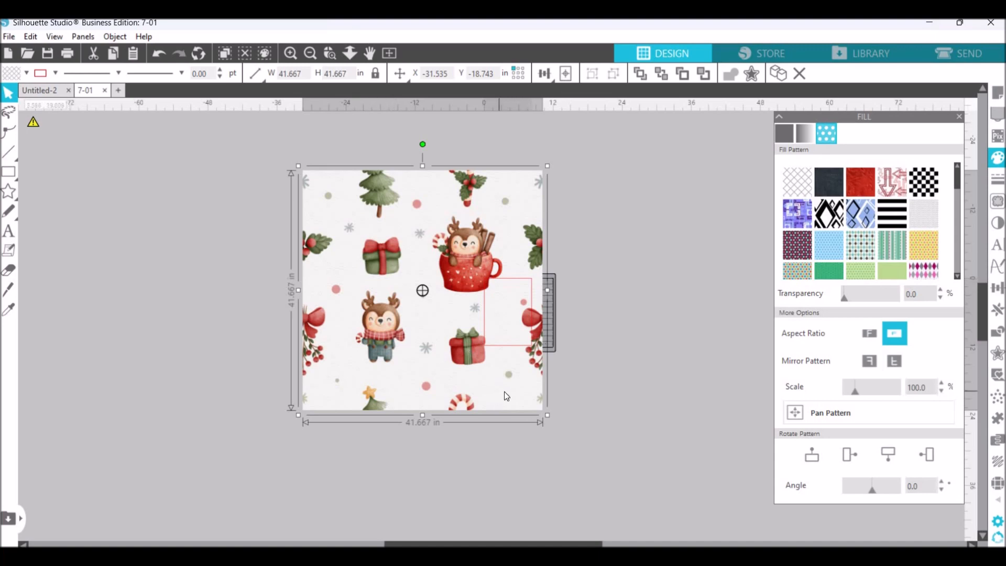
left_click_drag(445, 393, 362, 423)
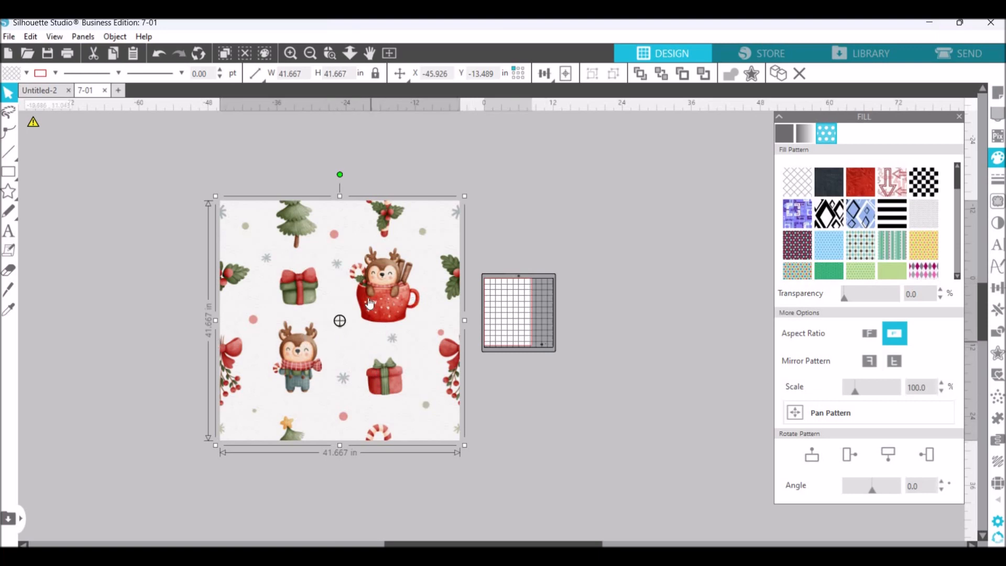
left_click_drag(380, 281, 387, 259)
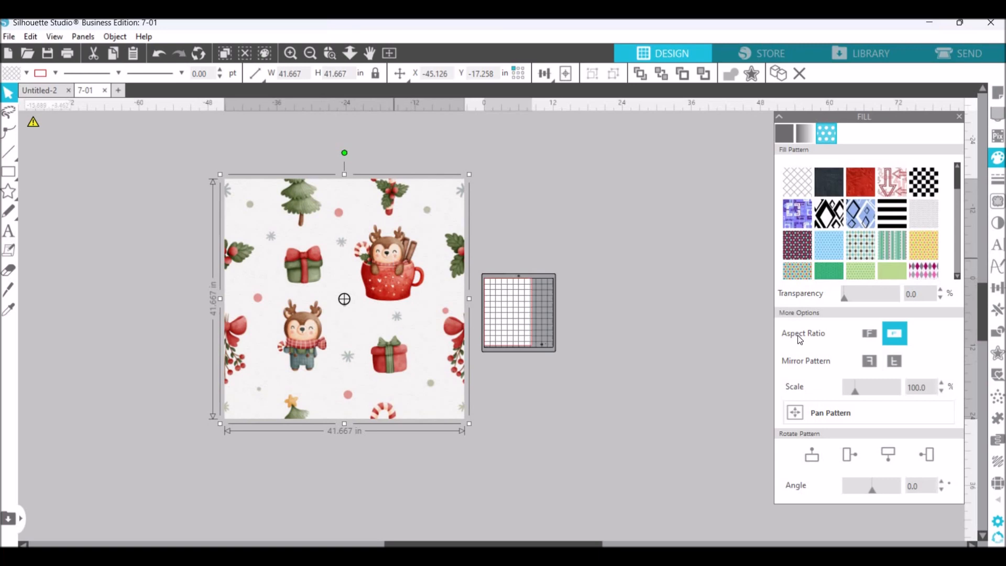
Step: Scale the pattern inside the Christmas image to 50%
mouse_move(858, 393)
left_mouse_down()
mouse_move(882, 395)
mouse_move(855, 407)
left_mouse_up()
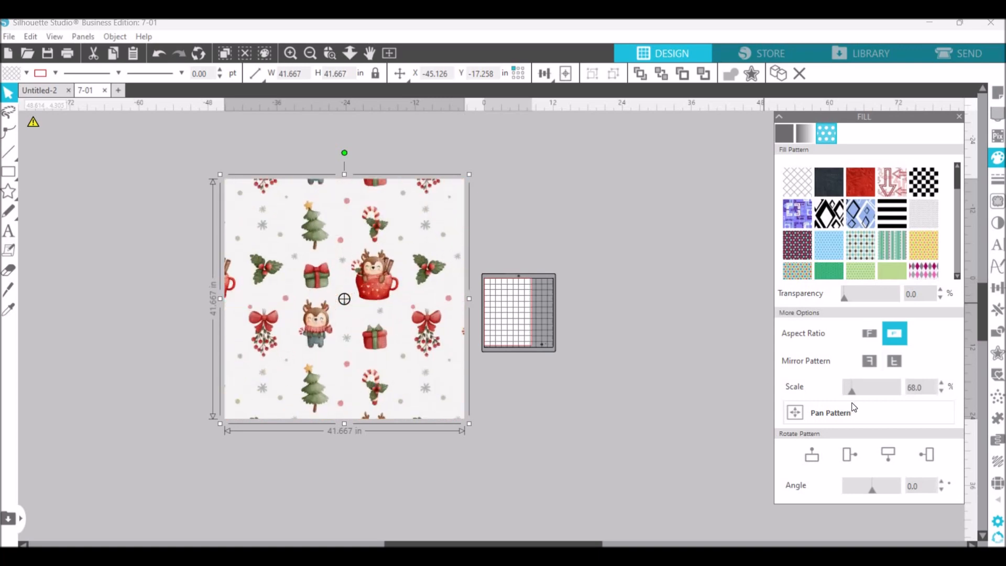
left_click_drag(851, 408, 852, 408)
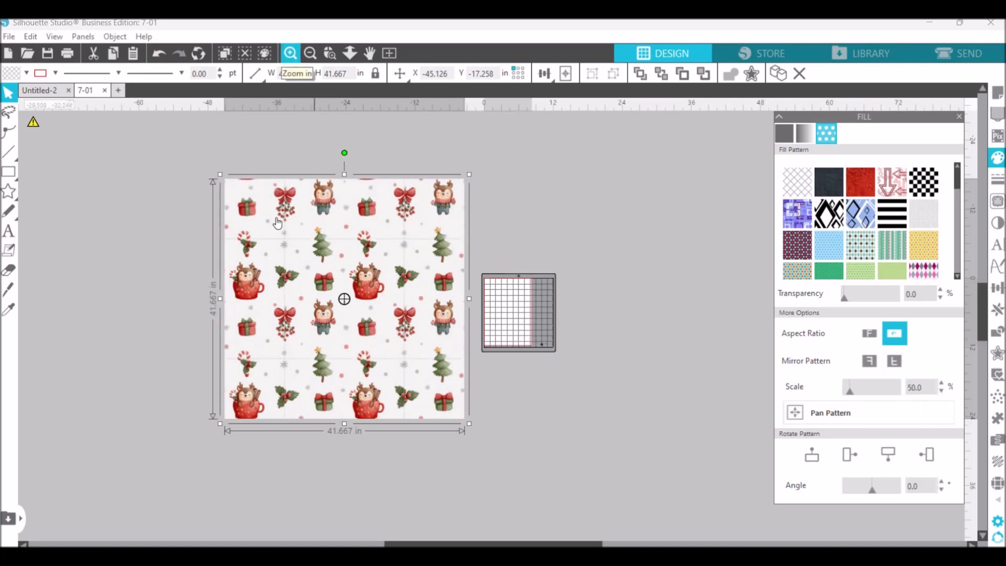
left_click(291, 53)
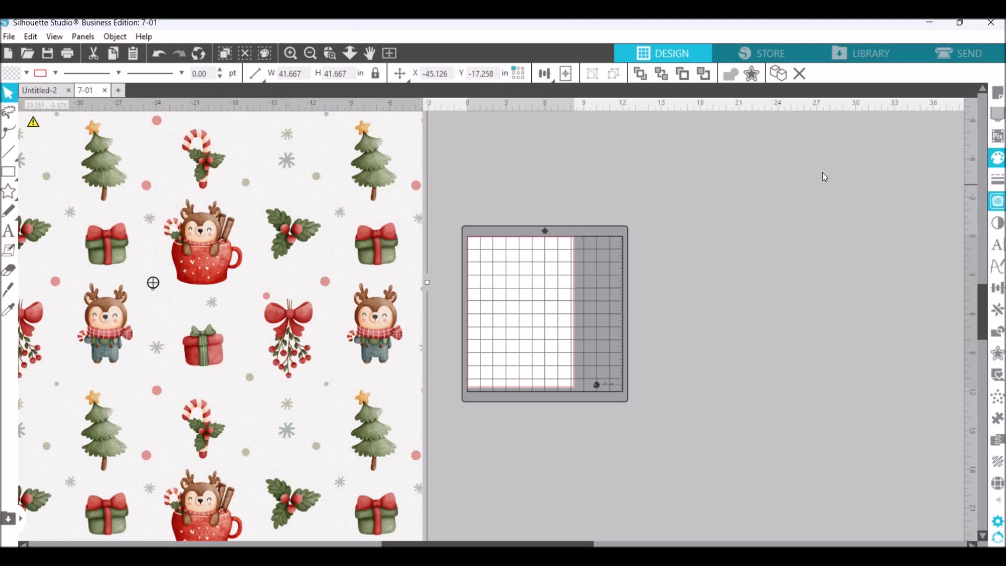
Step: Select a trace area about 12.86 x 14.89 in around the reindeer in the red mug and set the trace threshold to 0%
left_click(824, 176)
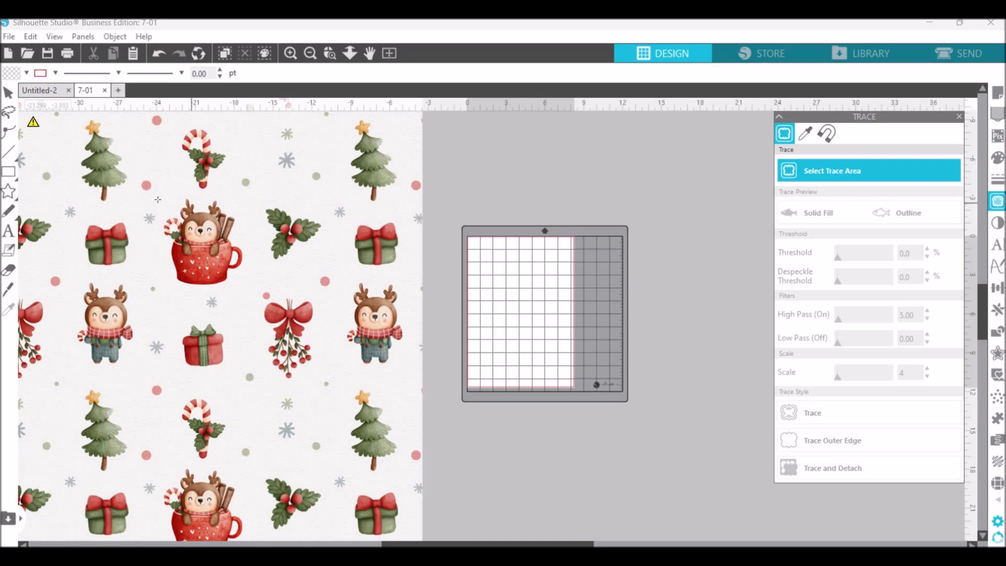
left_click_drag(158, 201, 244, 289)
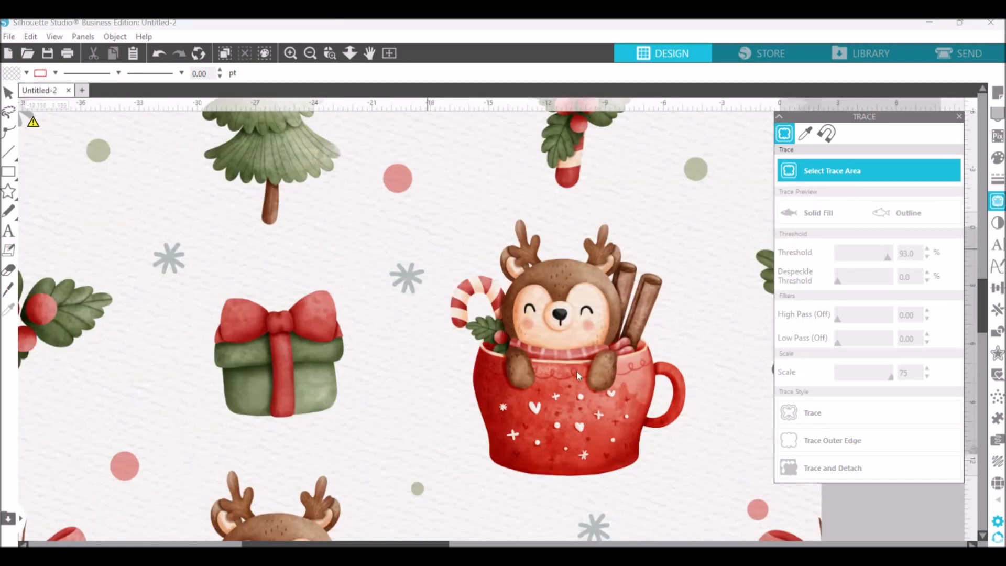
mouse_move(441, 217)
left_mouse_down()
mouse_move(508, 337)
mouse_move(628, 438)
left_mouse_up()
left_click_drag(692, 510, 692, 505)
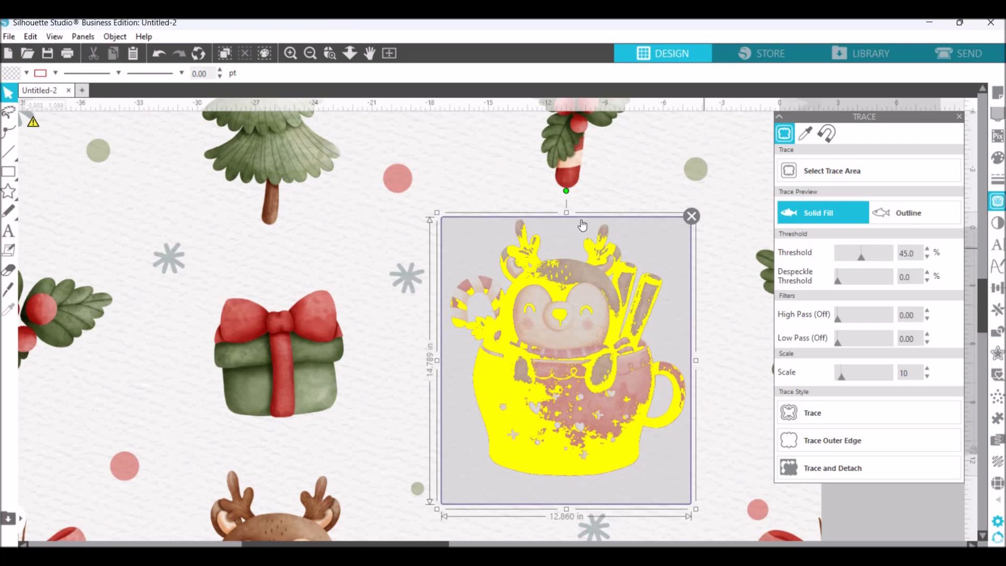
left_click_drag(566, 208, 566, 206)
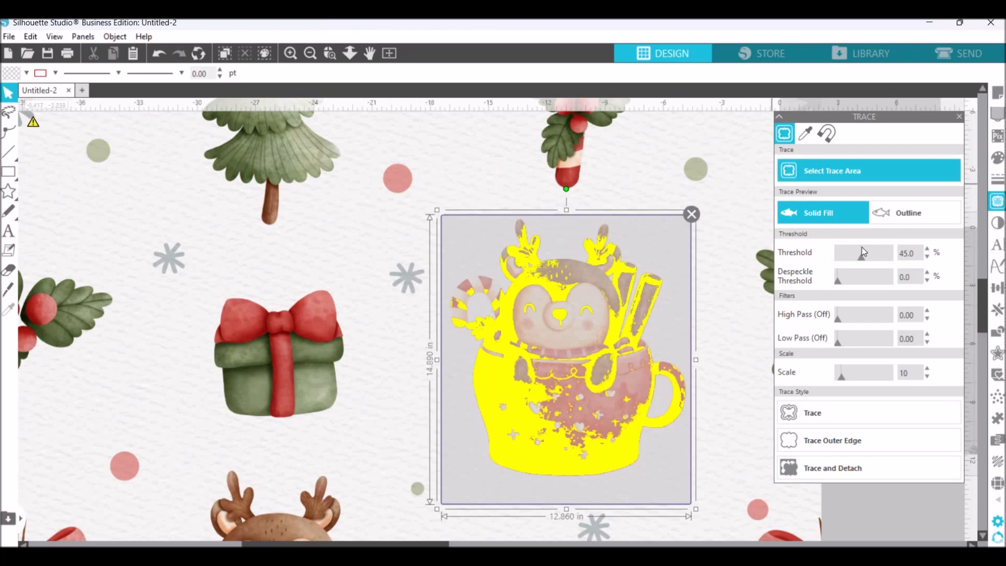
left_click_drag(810, 262, 801, 262)
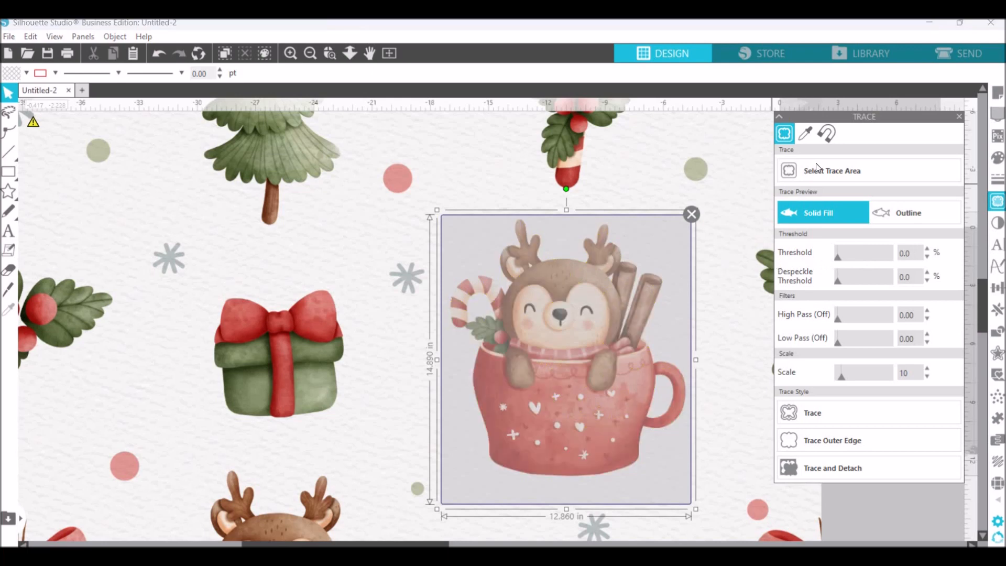
Step: Trace the reindeer mug by color, sampling the candy cane's light stripe and matching all areas at 32% tolerance
left_click(806, 135)
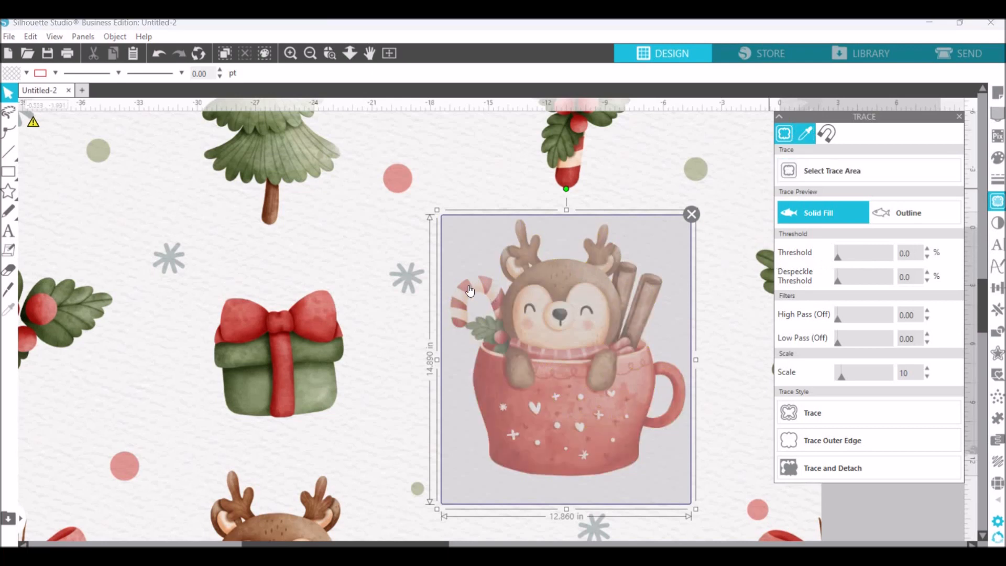
left_click(790, 178)
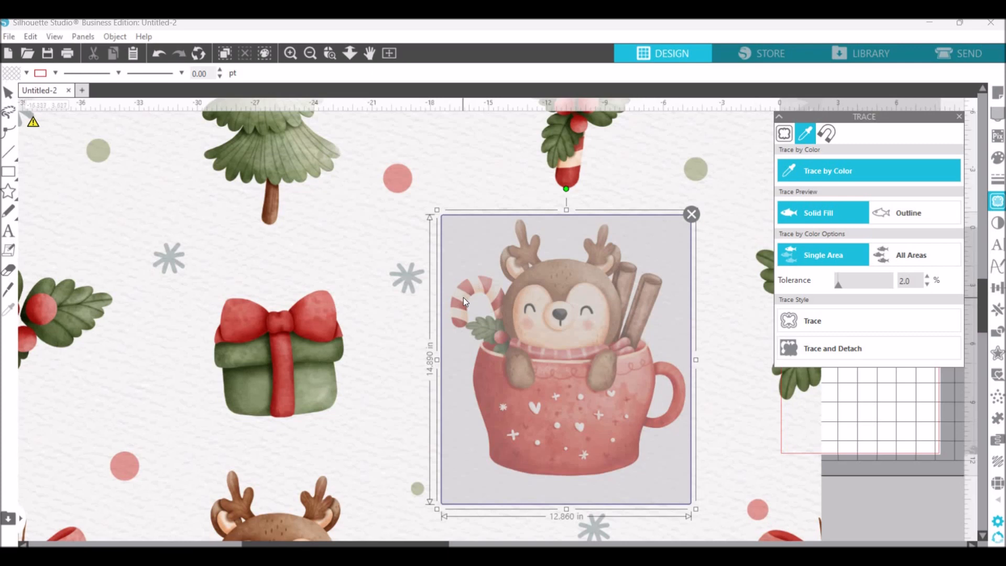
left_click(463, 297)
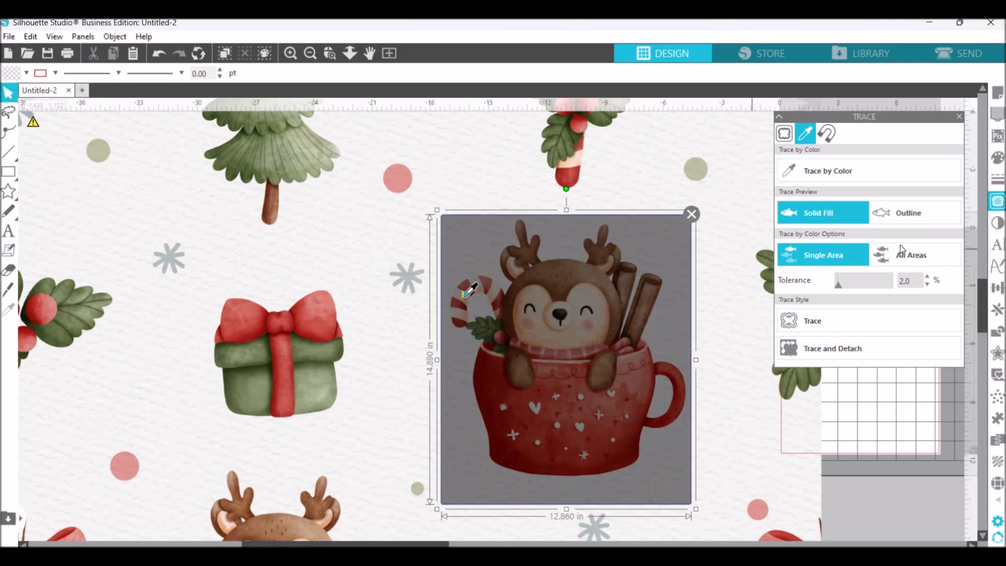
left_click(901, 248)
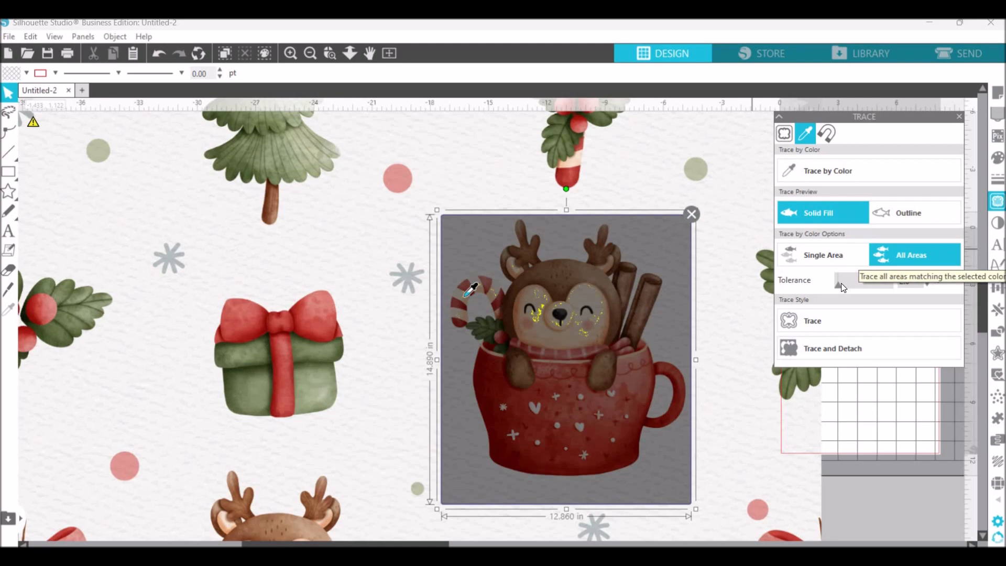
left_click(855, 289)
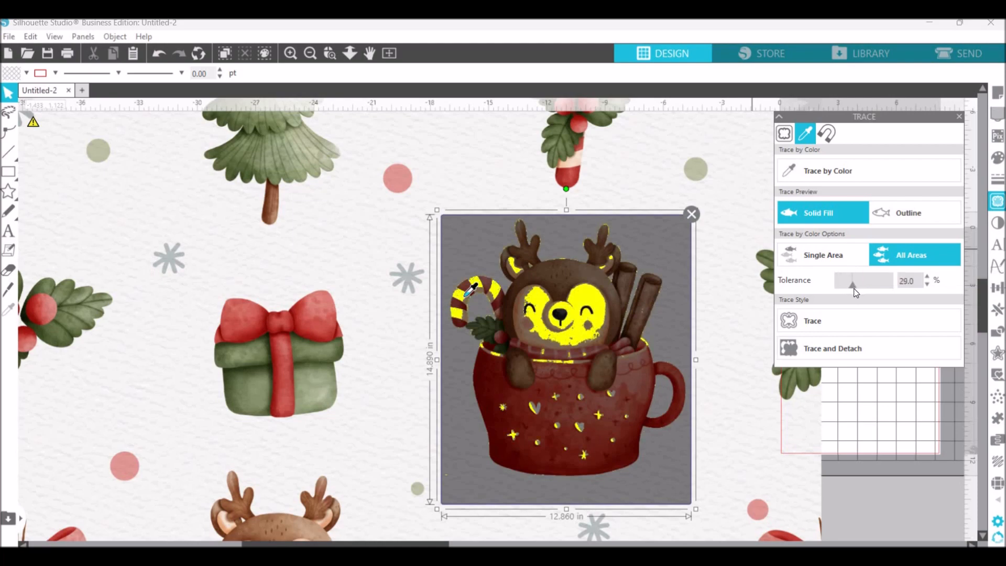
left_click_drag(857, 294, 856, 293)
left_click(822, 321)
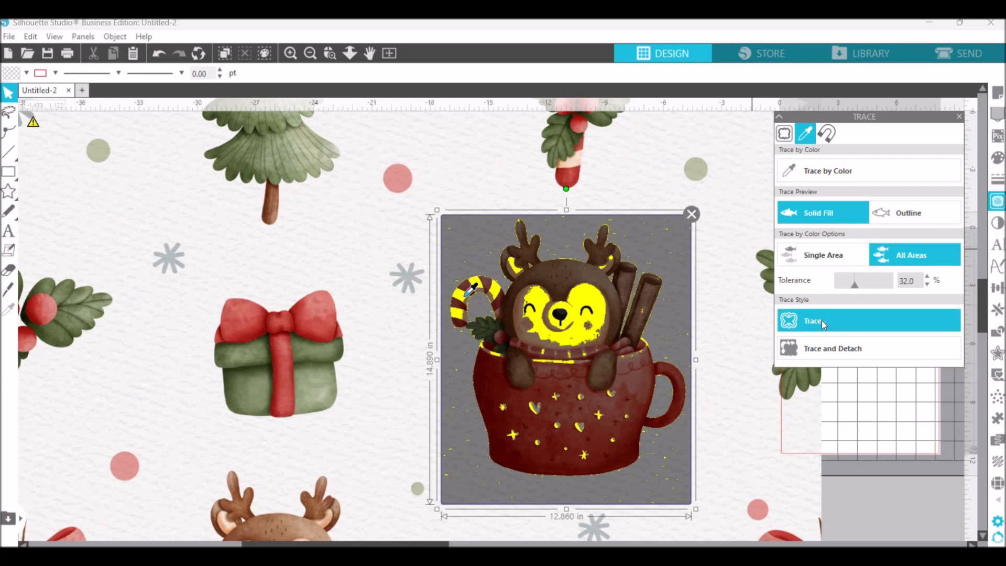
left_click(550, 274)
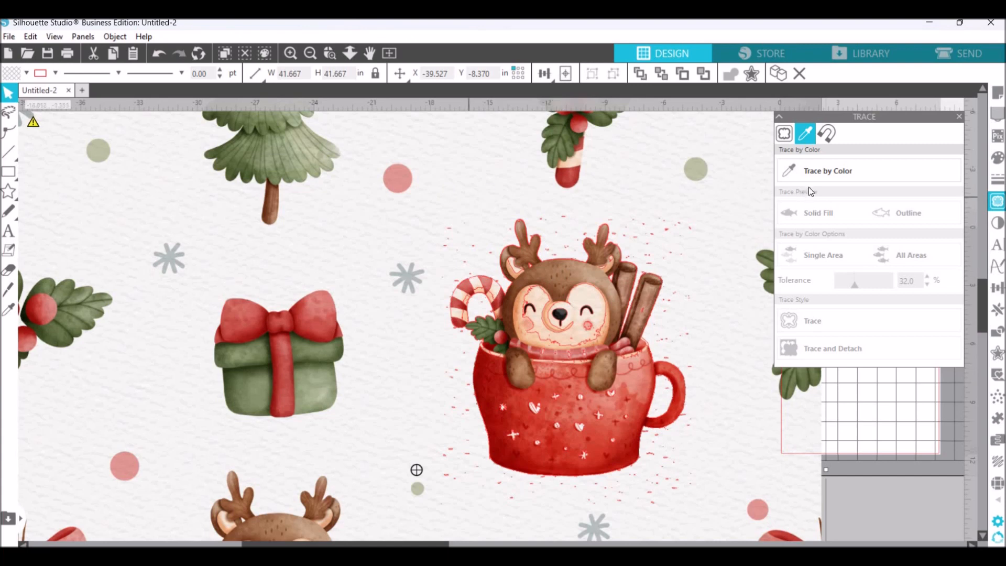
Step: Select a standard trace area of about 14.45 x 14.32 in around the reindeer in the red mug
left_click(786, 134)
left_click(818, 170)
left_click_drag(433, 216, 627, 408)
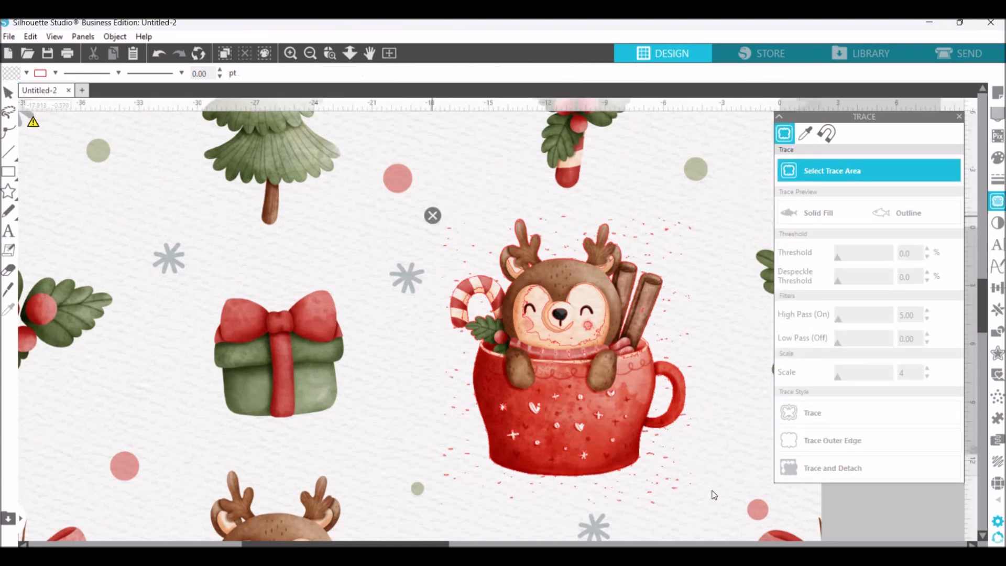
left_click_drag(714, 499, 713, 495)
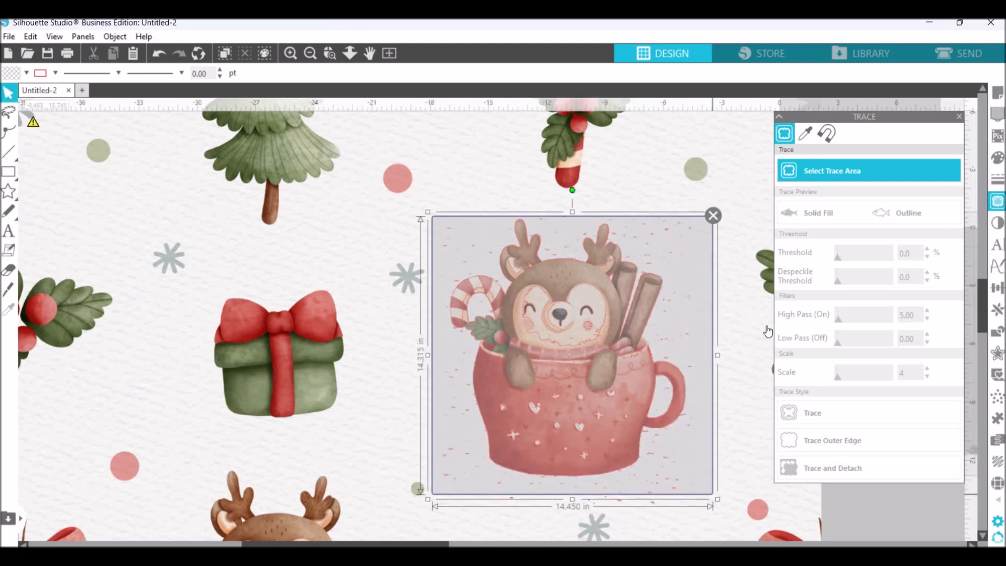
Step: Set the trace threshold to 95% and trace and detach the reindeer mug from the pattern image
left_click_drag(877, 263, 899, 269)
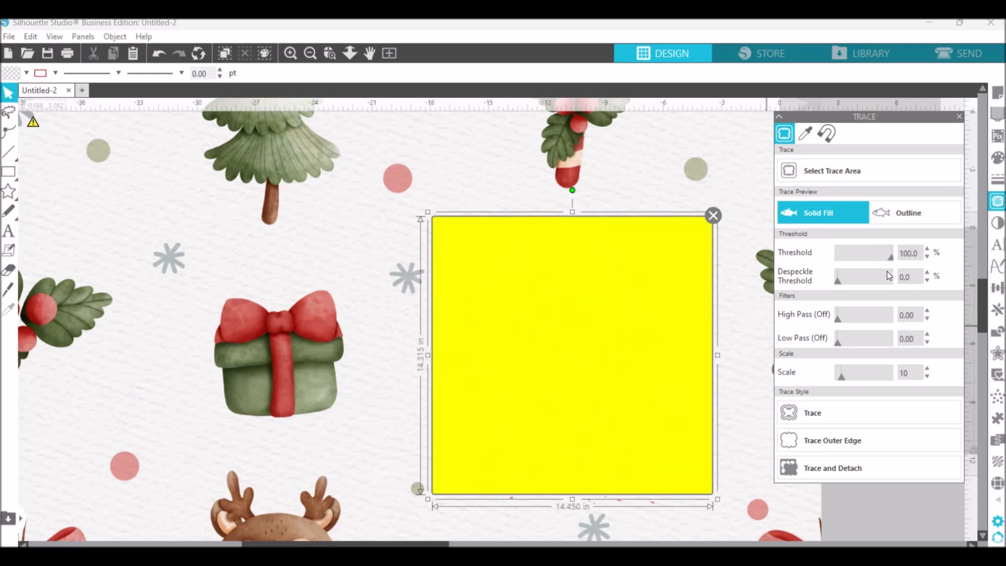
left_click_drag(887, 276, 887, 277)
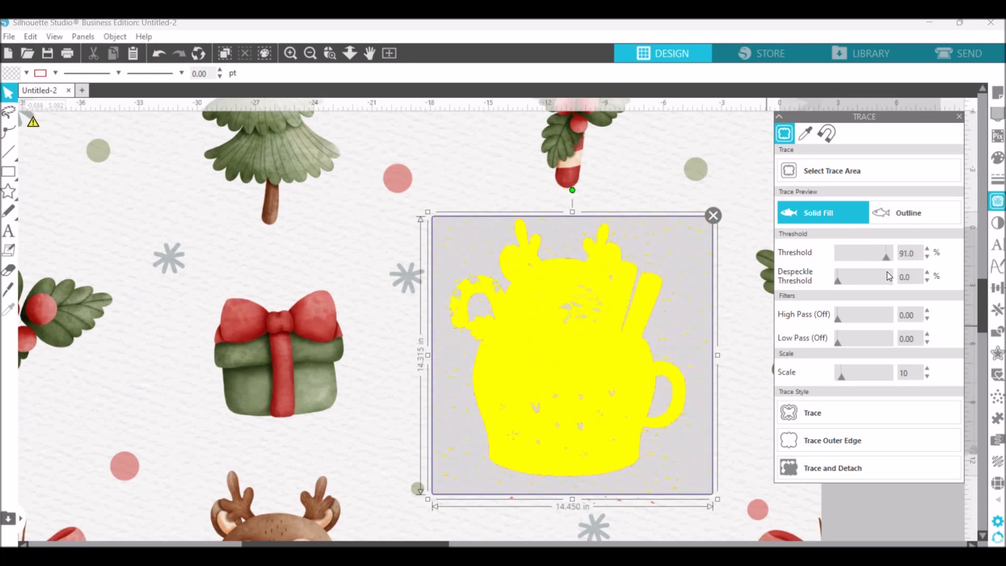
left_click_drag(891, 276, 891, 276)
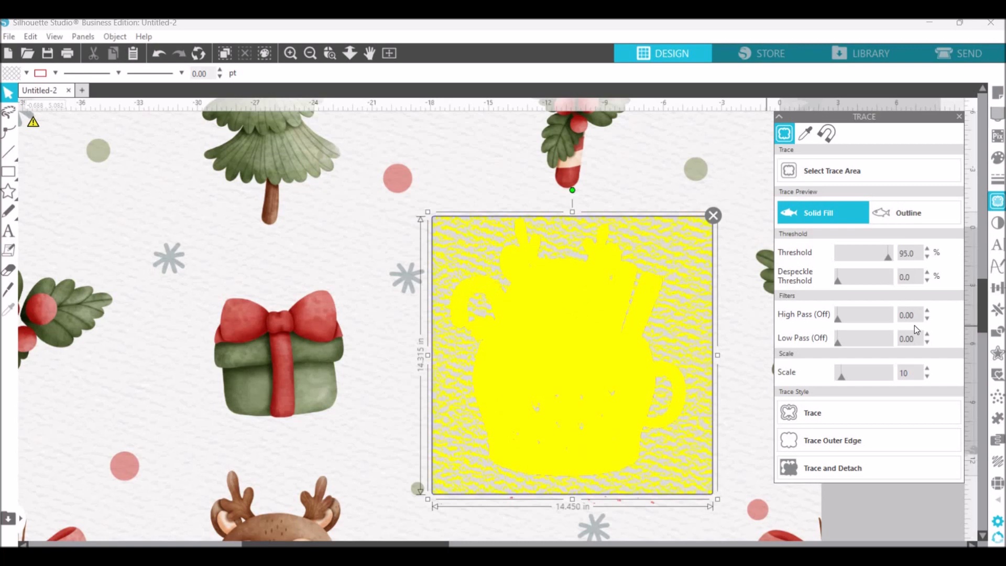
left_click(933, 468)
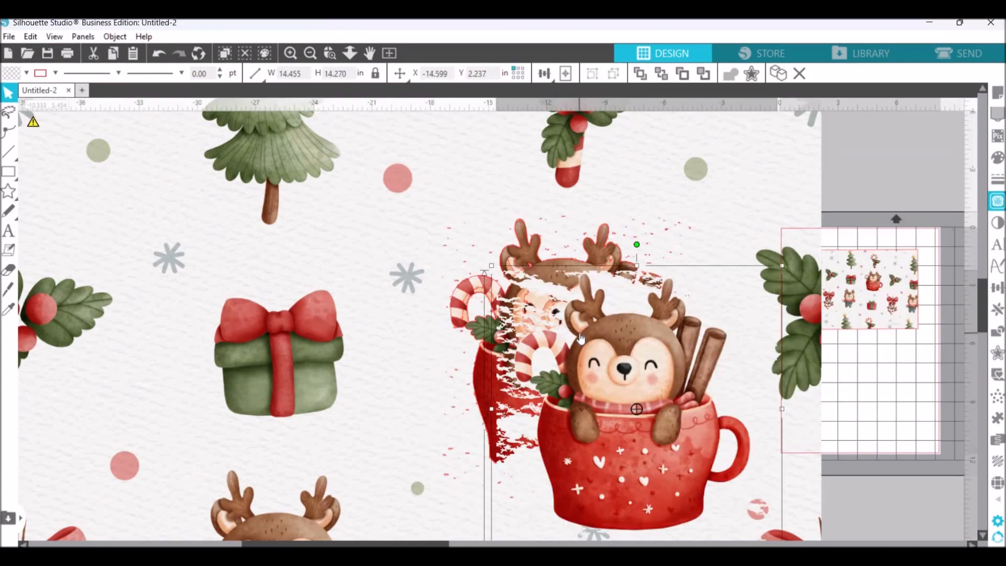
Step: Move the detached reindeer mug away from its traced spot and delete the large Christmas pattern image
left_click_drag(527, 357, 689, 463)
left_click(290, 54)
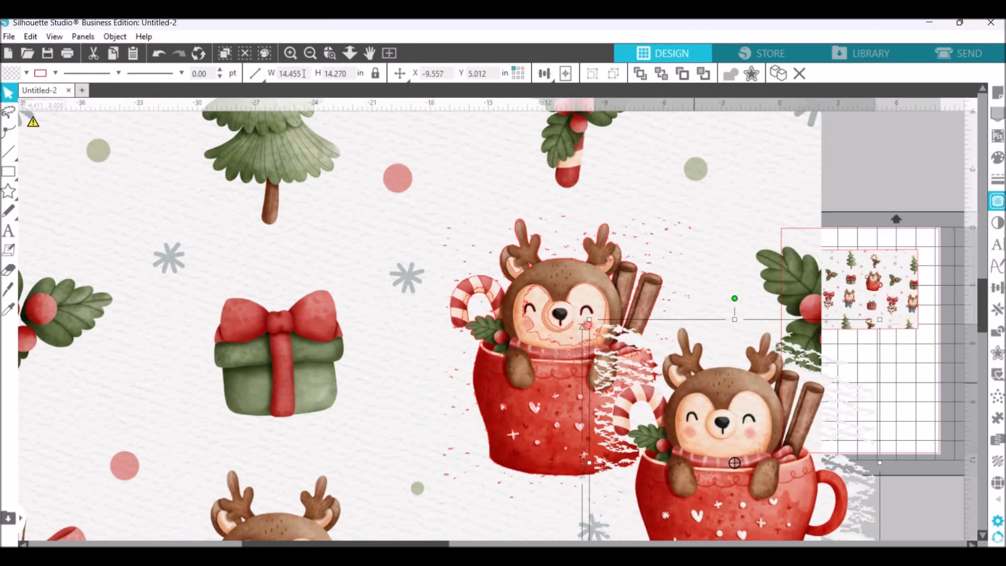
left_click(344, 181)
right_click(344, 179)
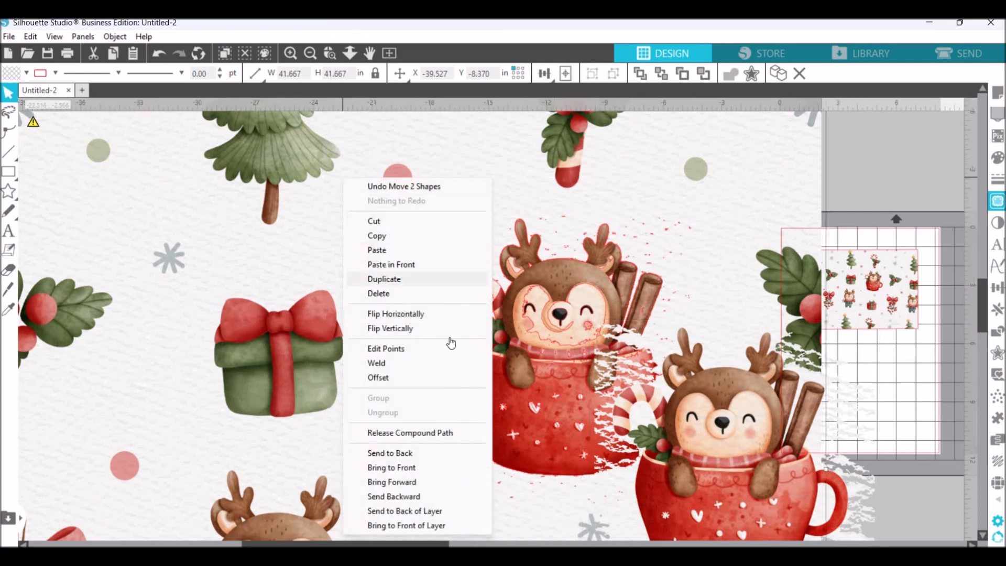
left_click(390, 293)
Step: Move the detached mug clear of the leftover traced copy, and delete that copy with all its stray pieces
right_click(526, 379)
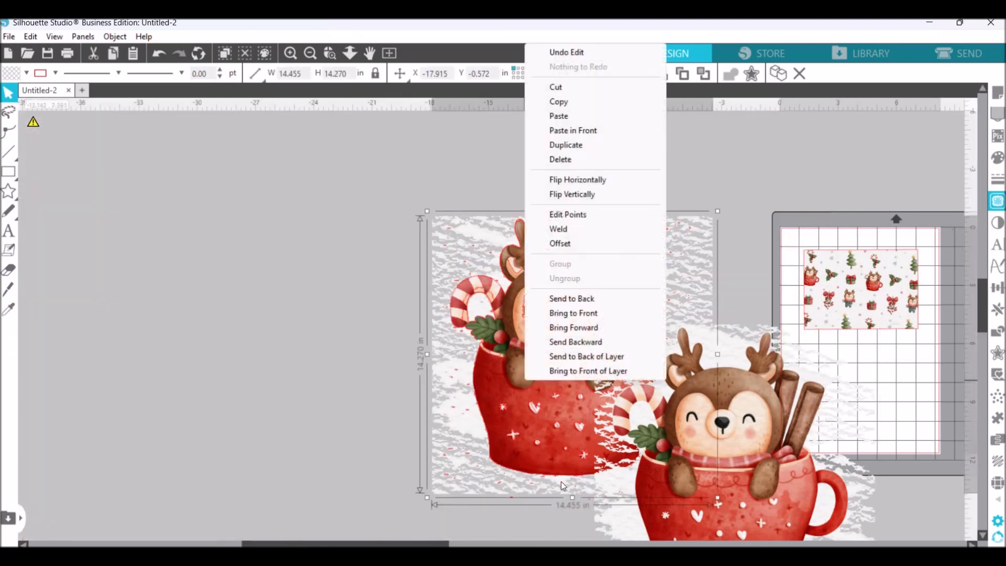
left_click_drag(692, 446, 250, 271)
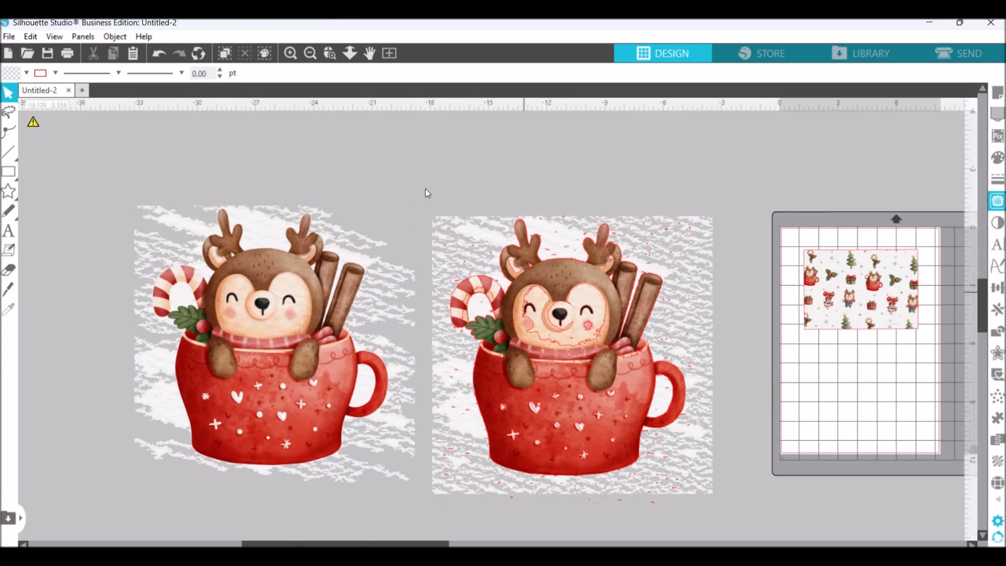
left_click(689, 477)
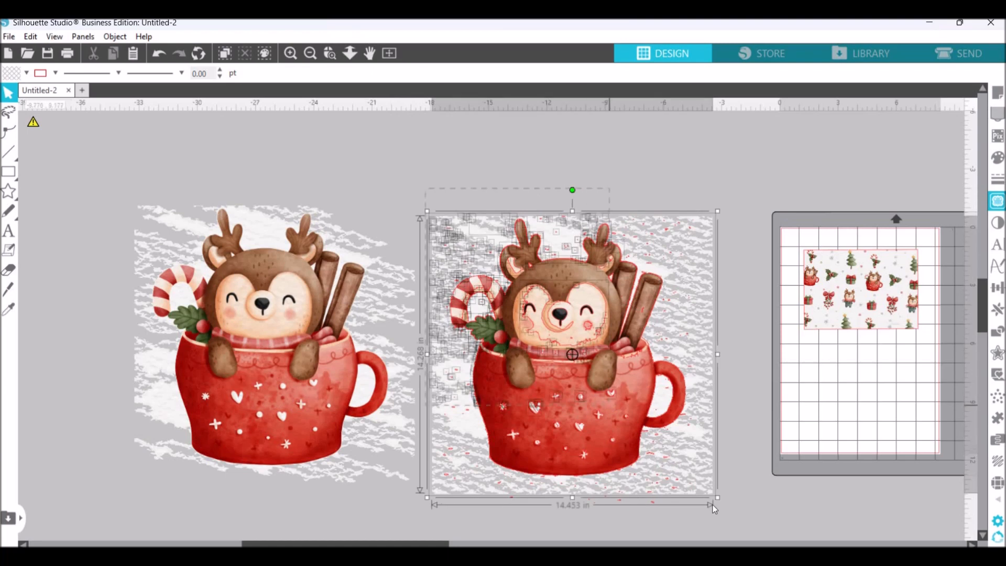
right_click(732, 319)
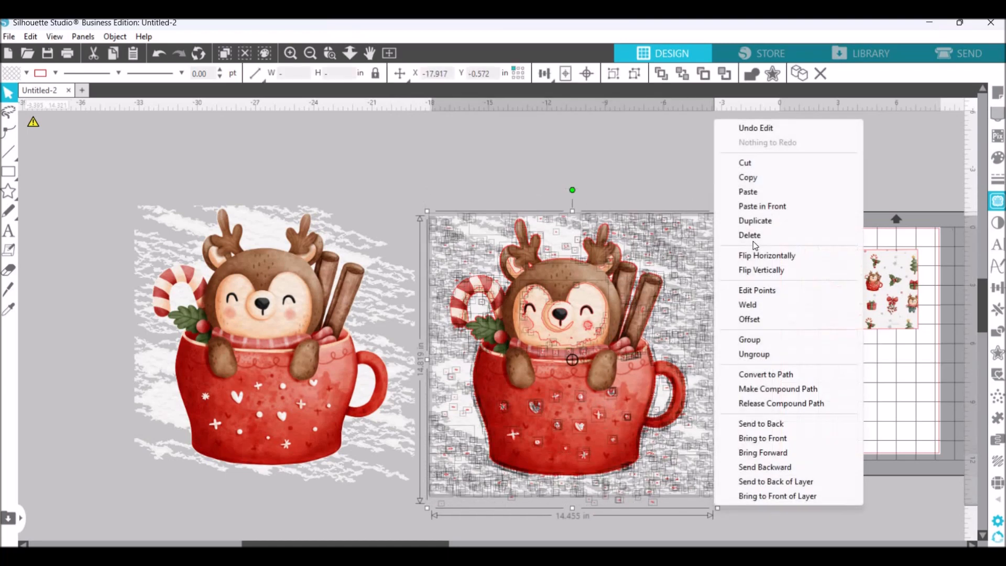
left_click(751, 236)
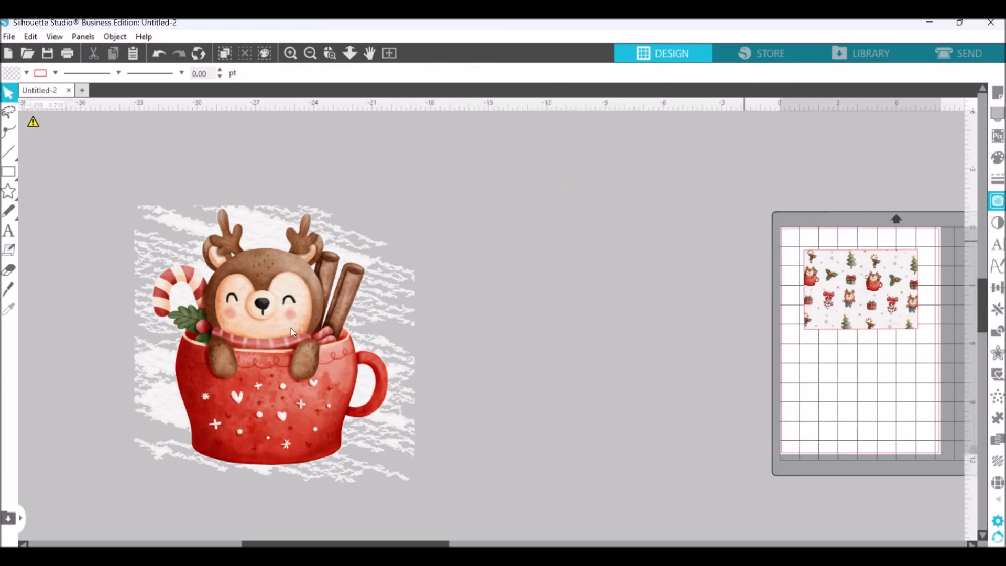
Step: Shift the detached mug slightly towards the mat and select a trace area about 17.16 in tall around it
left_click(346, 332)
left_click_drag(346, 332, 411, 336)
left_click(577, 262)
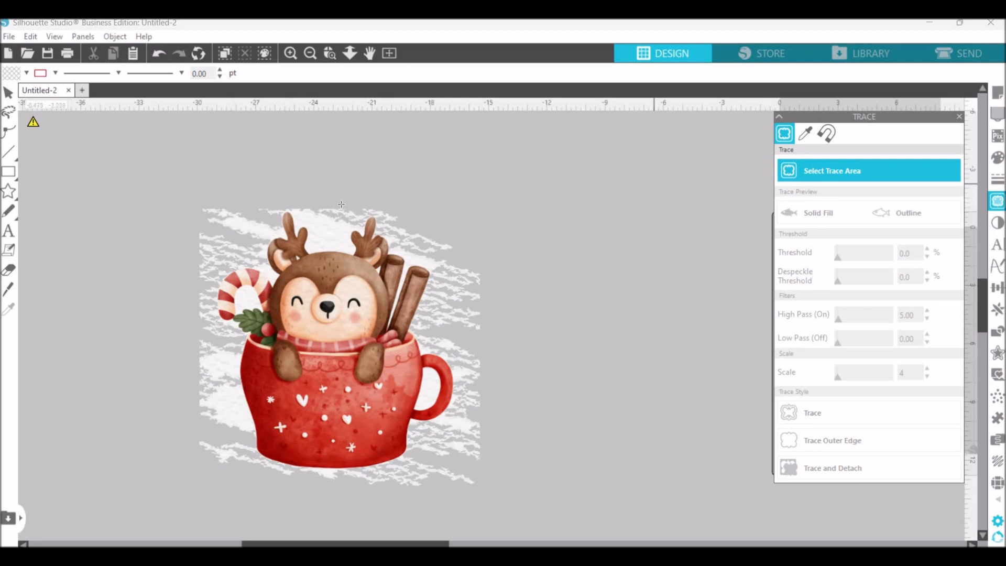
mouse_move(170, 195)
left_mouse_down()
mouse_move(231, 256)
mouse_move(432, 391)
left_mouse_up()
left_click_drag(559, 533, 558, 530)
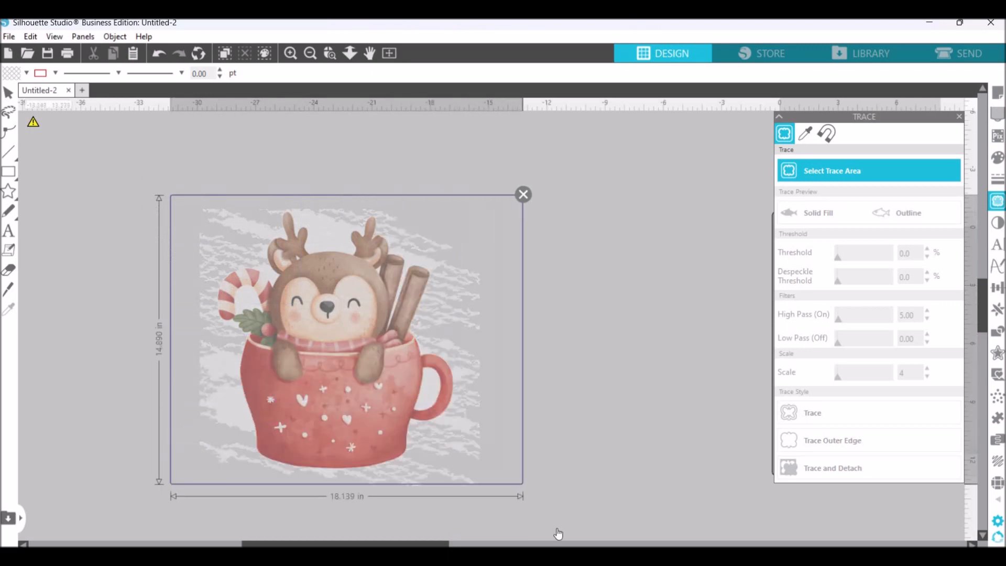
Step: Trace and detach by color, sampling the white background near the cinnamon sticks and matching all areas at 10% tolerance
left_click(805, 134)
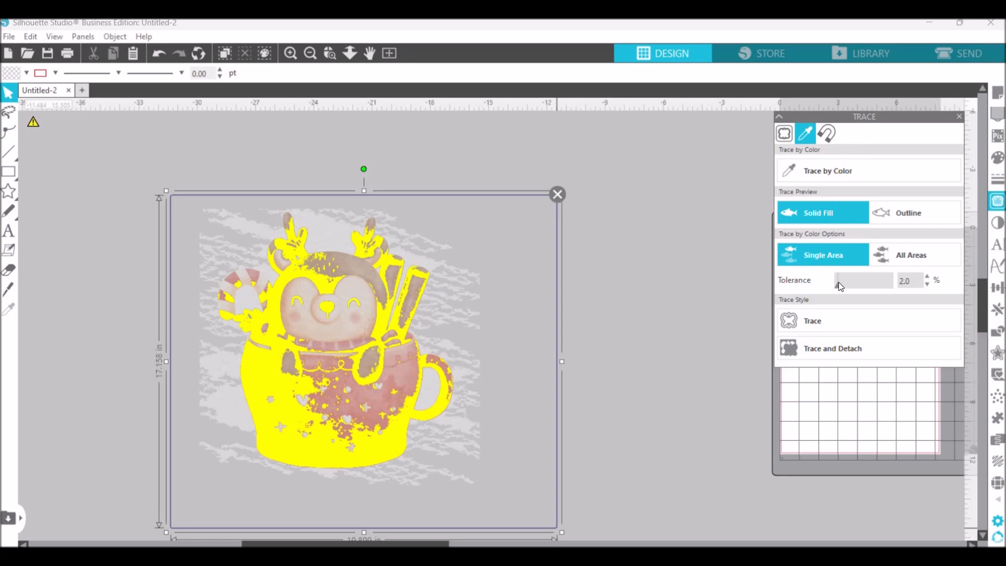
left_click_drag(838, 285, 822, 289)
left_click(790, 173)
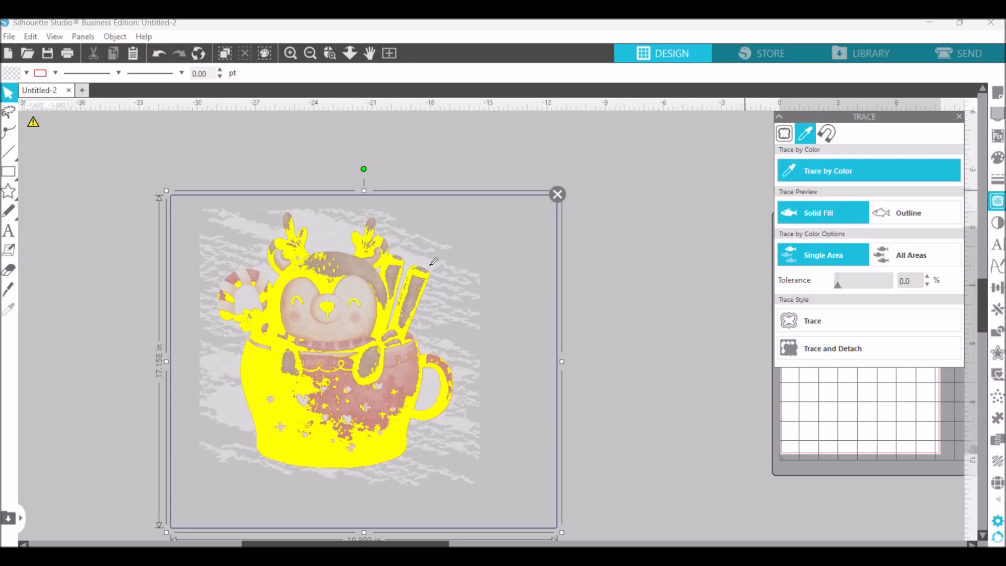
left_click(411, 259)
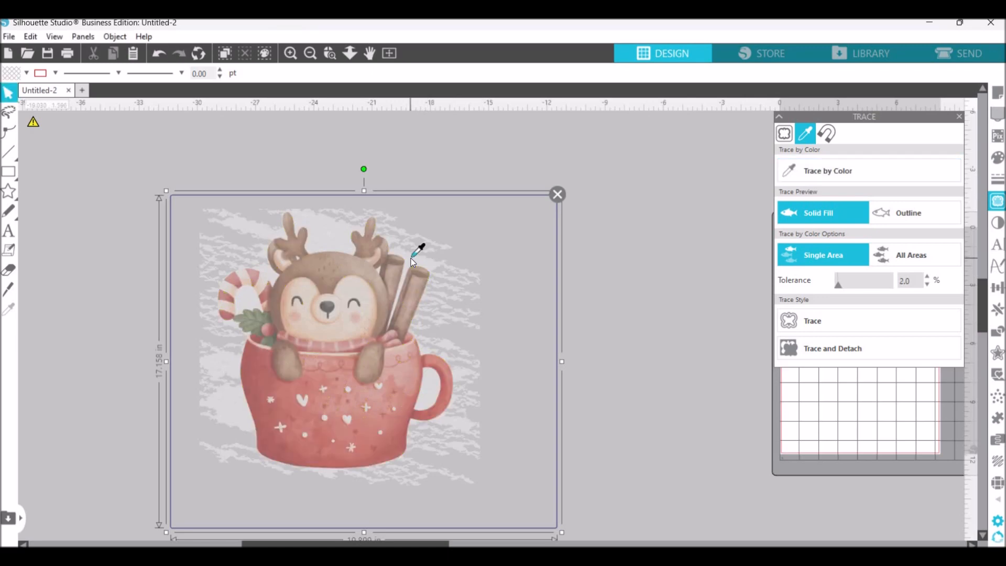
left_click(884, 257)
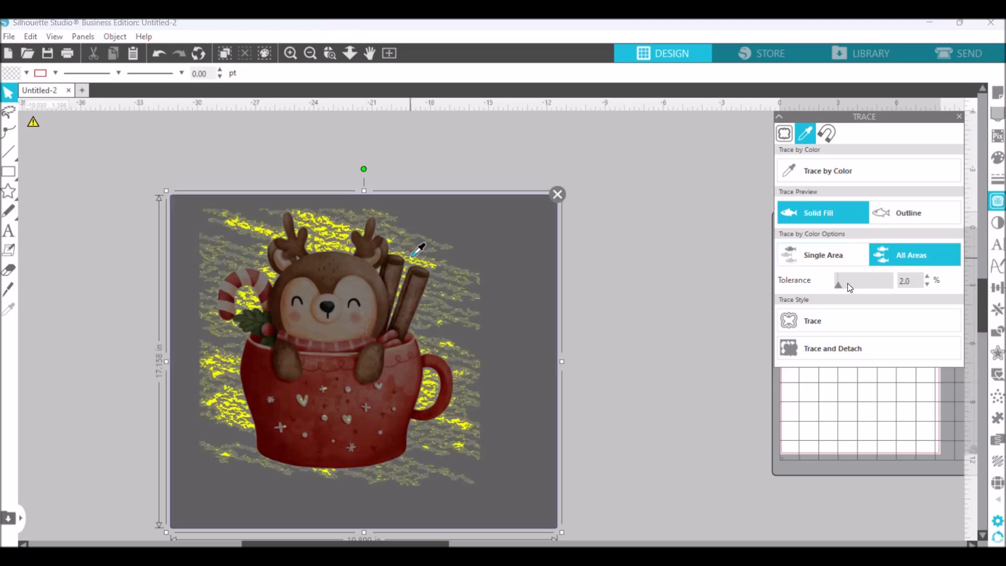
left_click(842, 285)
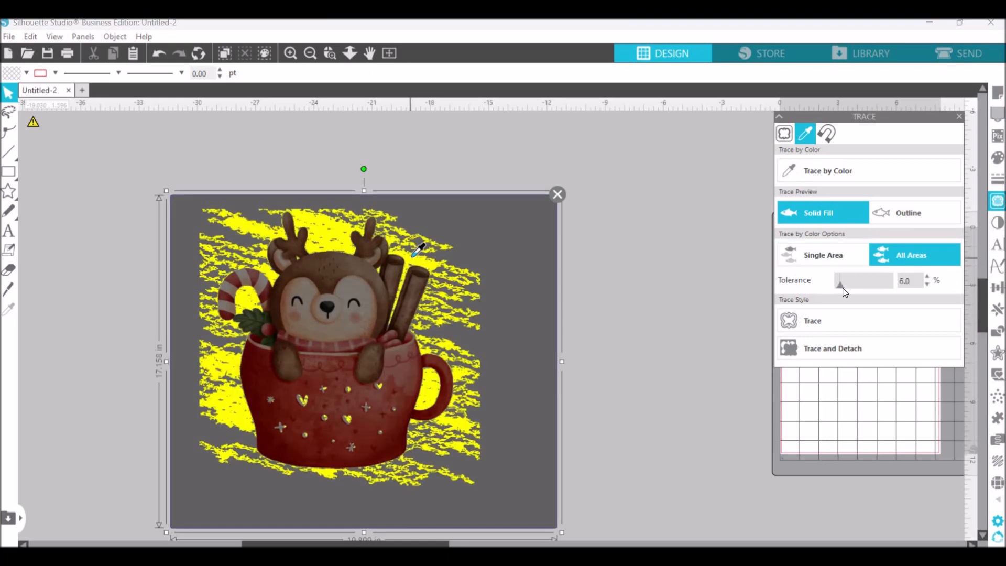
left_click_drag(843, 291, 843, 292)
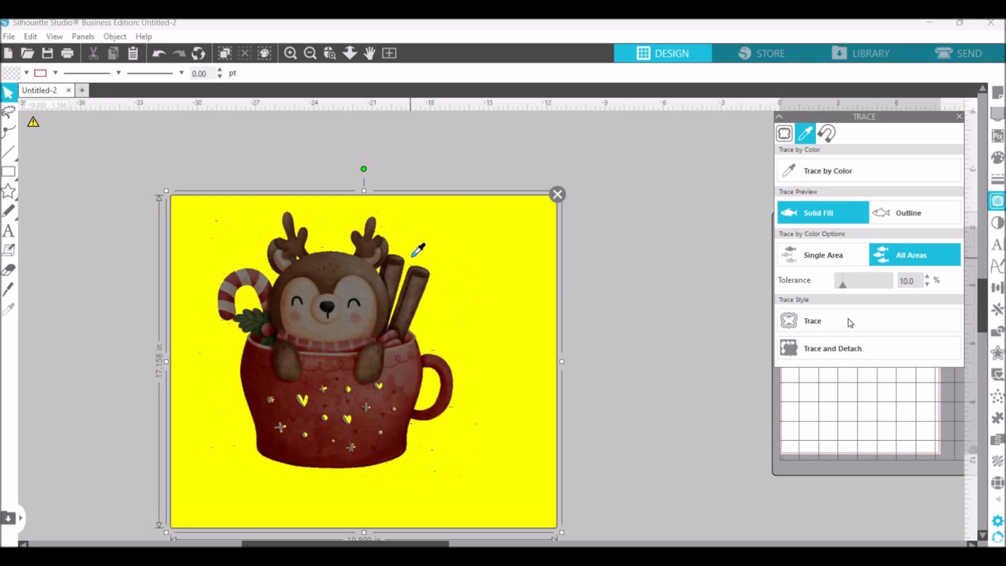
left_click(820, 345)
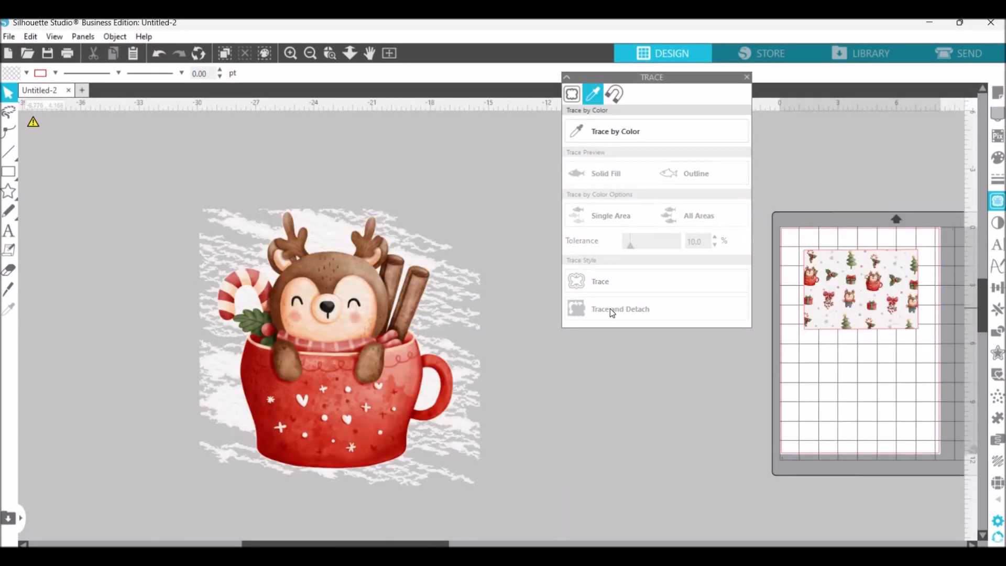
Step: Pull the clean mug away from its textured background, delete the background remnants, and close the trace settings
mouse_move(352, 313)
left_mouse_down()
mouse_move(497, 396)
mouse_move(582, 404)
mouse_move(635, 387)
left_mouse_up()
left_click_drag(168, 187, 489, 508)
right_click(488, 507)
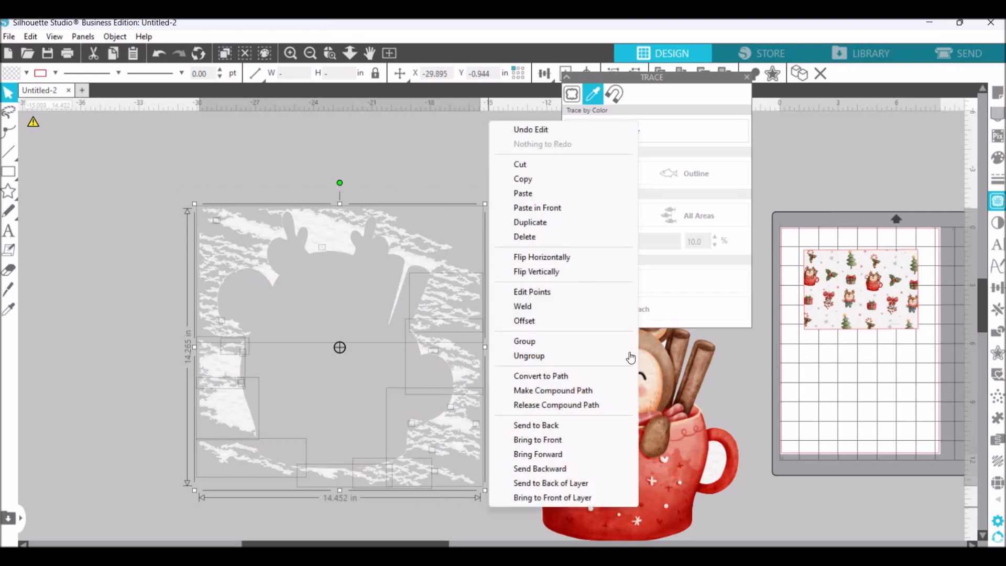
key("Delete")
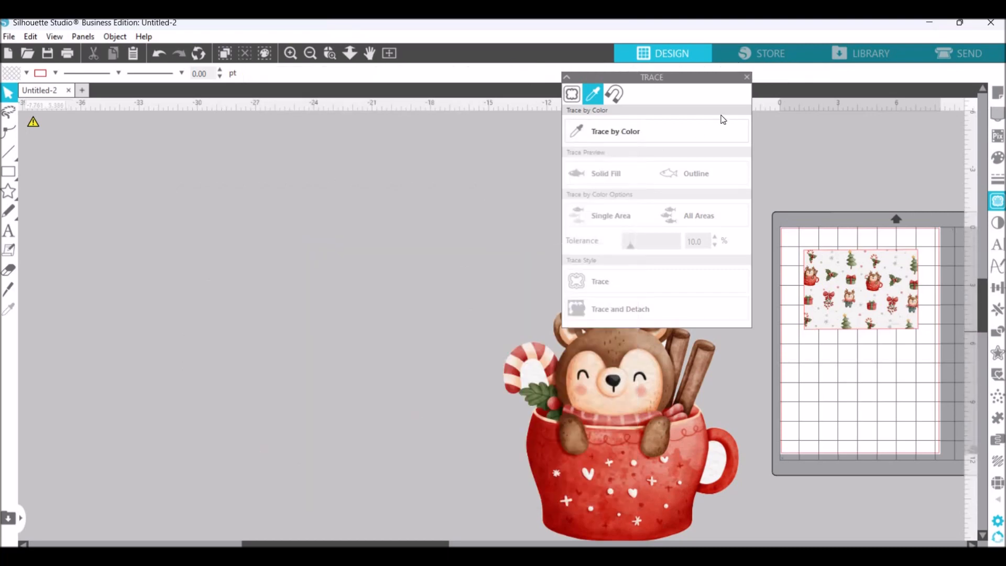
left_click(747, 77)
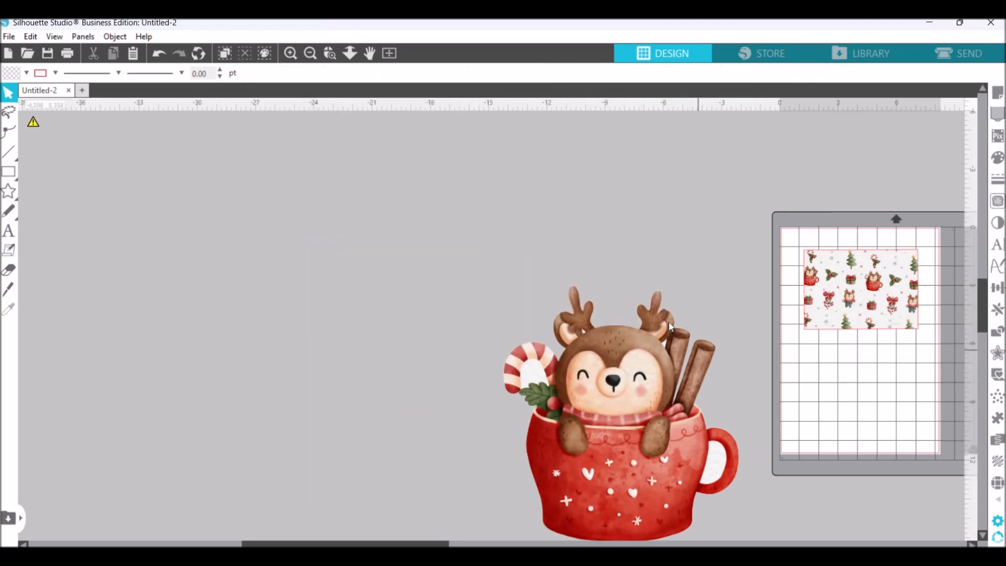
Step: Move the clean reindeer mug up so it sits directly beside the cutting mat
left_click(643, 392)
left_click_drag(669, 328, 693, 257)
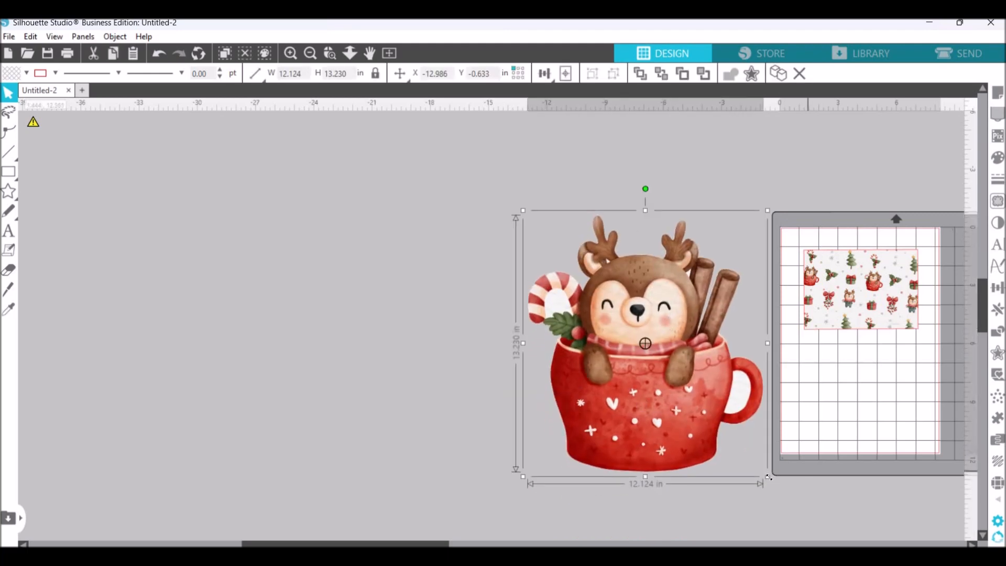
right_click(717, 449)
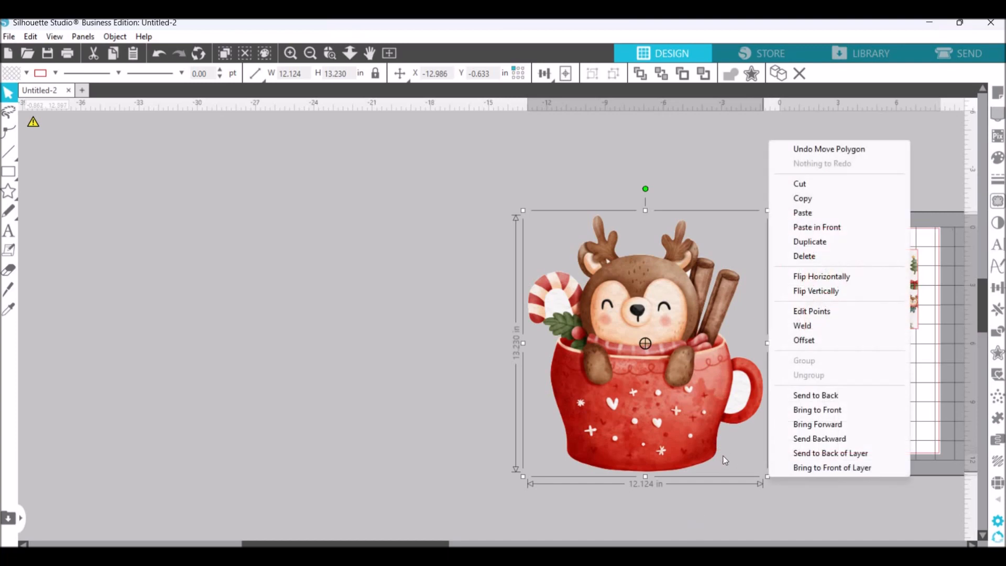
right_click(694, 521)
right_click(622, 495)
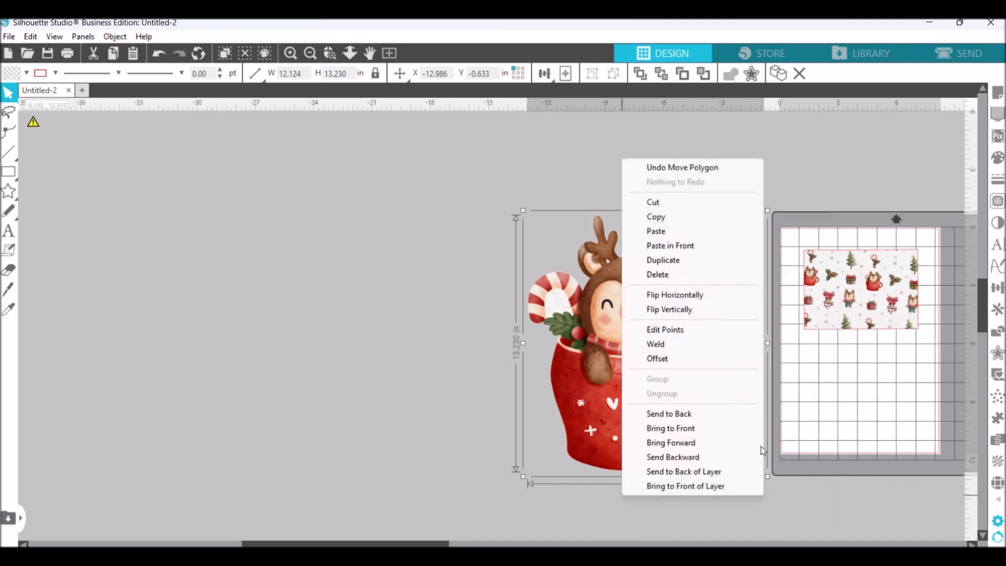
left_click(555, 498)
left_click(723, 466)
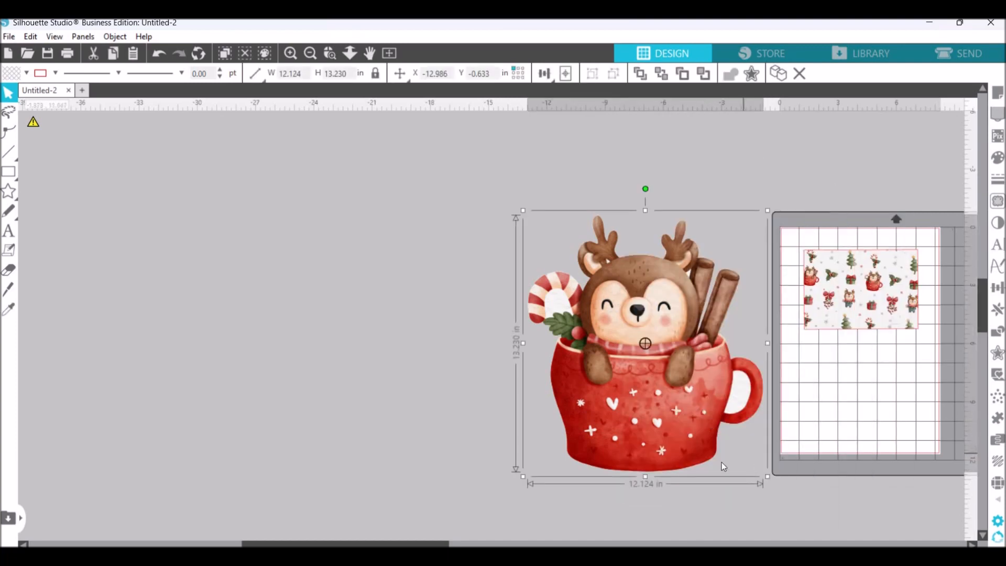
Step: Scale the reindeer mug down to about 5.82 x 6.35 in and move it onto the page below the pattern rectangle
left_click_drag(768, 477, 601, 384)
left_click_drag(404, 545, 498, 545)
left_click_drag(348, 293, 626, 418)
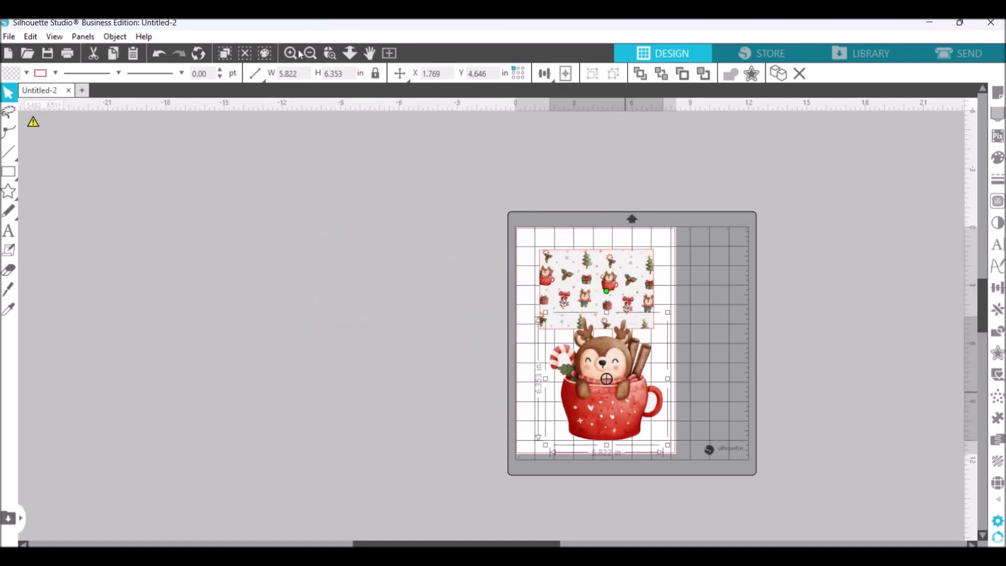
Step: Move the Christmas-patterned rectangle closer to the page's upper-left corner, clear of the mug
left_click(310, 53)
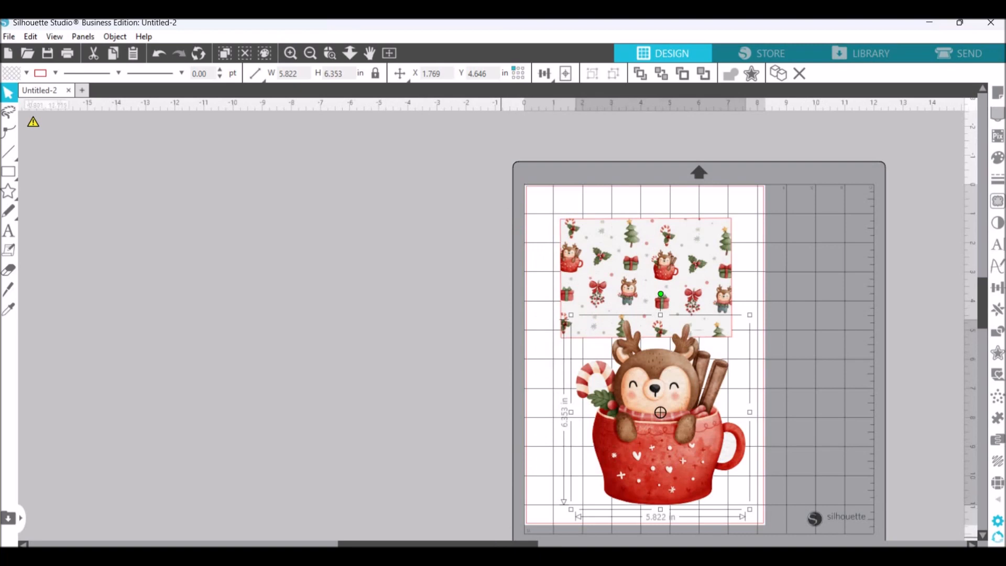
left_click_drag(497, 544, 589, 544)
left_click_drag(445, 255, 420, 225)
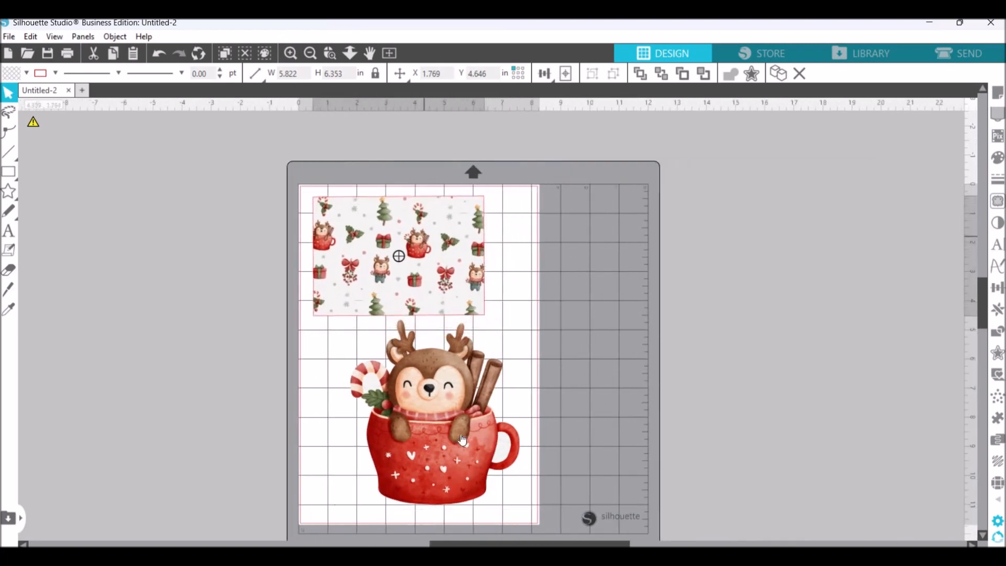
Step: Shrink the reindeer mug to about 1.79 x 1.96 in and place it just below the patterned rectangle
left_click(525, 513)
left_click_drag(465, 452, 397, 366)
left_click_drag(380, 294, 399, 375)
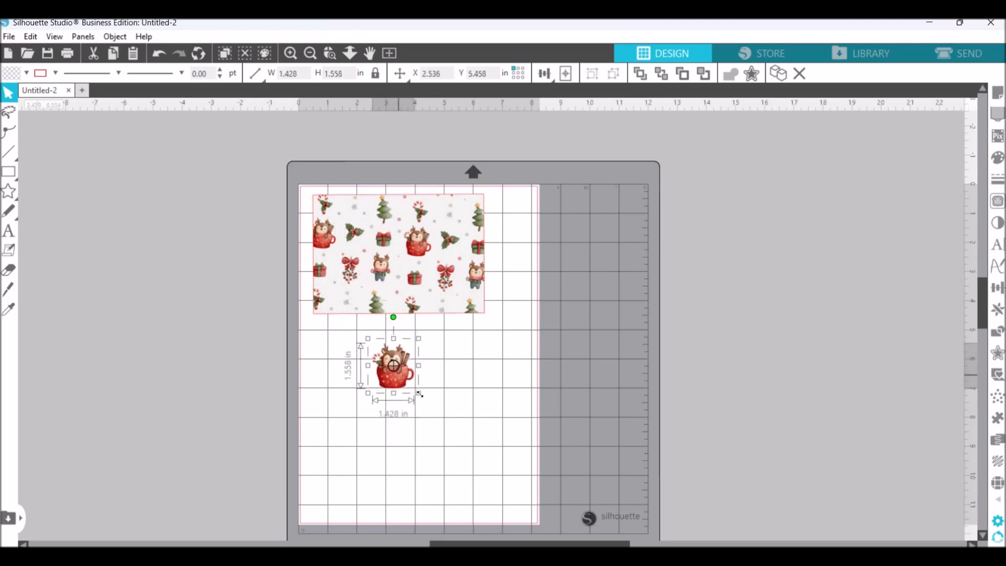
mouse_move(431, 407)
left_mouse_down()
mouse_move(435, 414)
mouse_move(429, 405)
left_mouse_up()
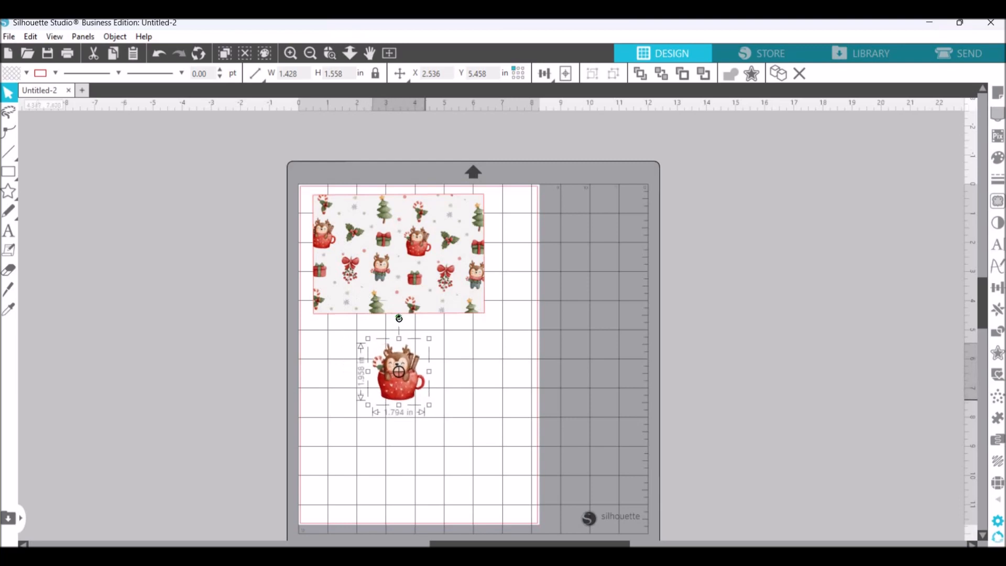
left_click(290, 54)
left_click(289, 53)
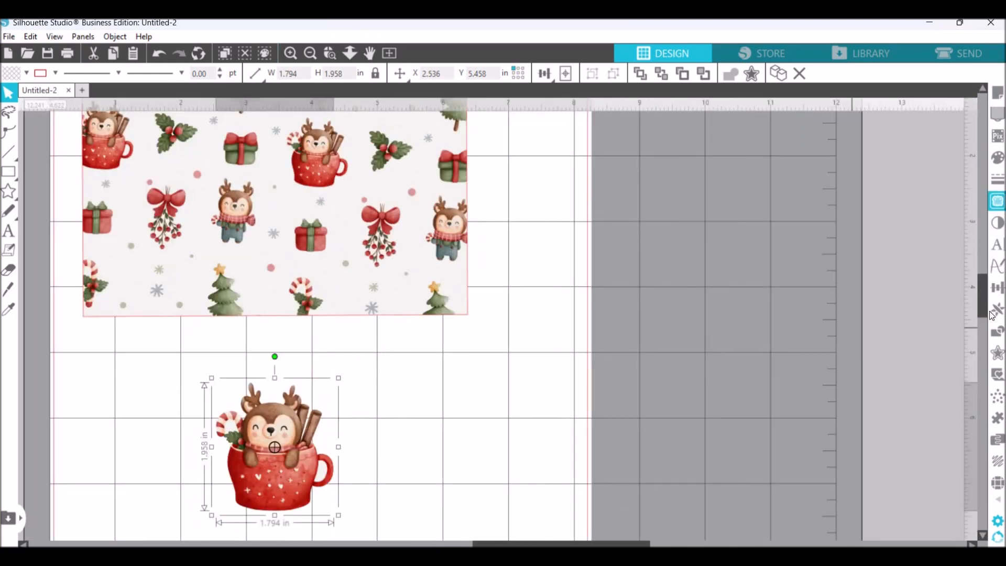
Step: Open the trace settings and mark a trace area of about 2.91 x 2.42 in around the reindeer mug
scroll(616, 343, "down", 1)
scroll(614, 343, "down", 1)
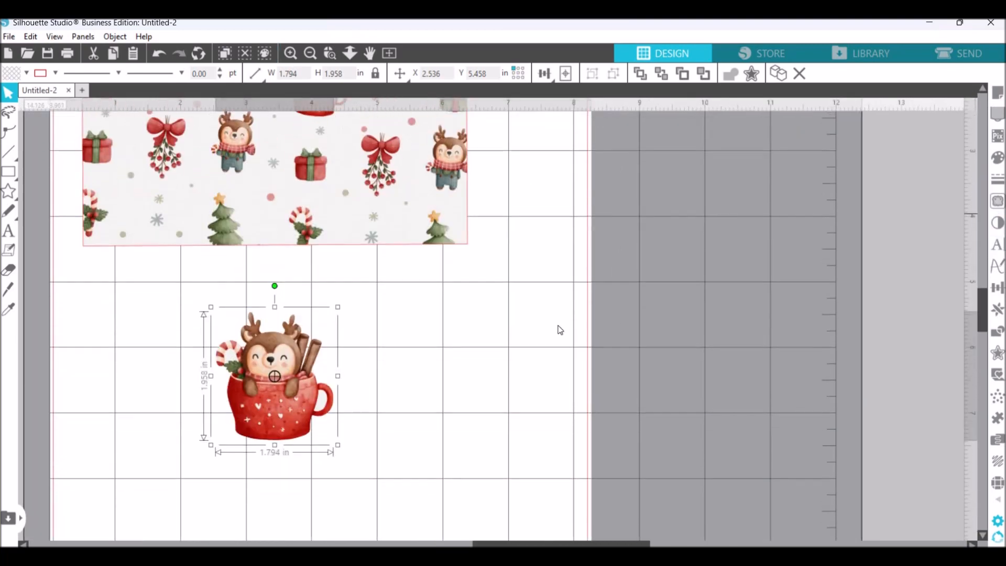
left_click(912, 189)
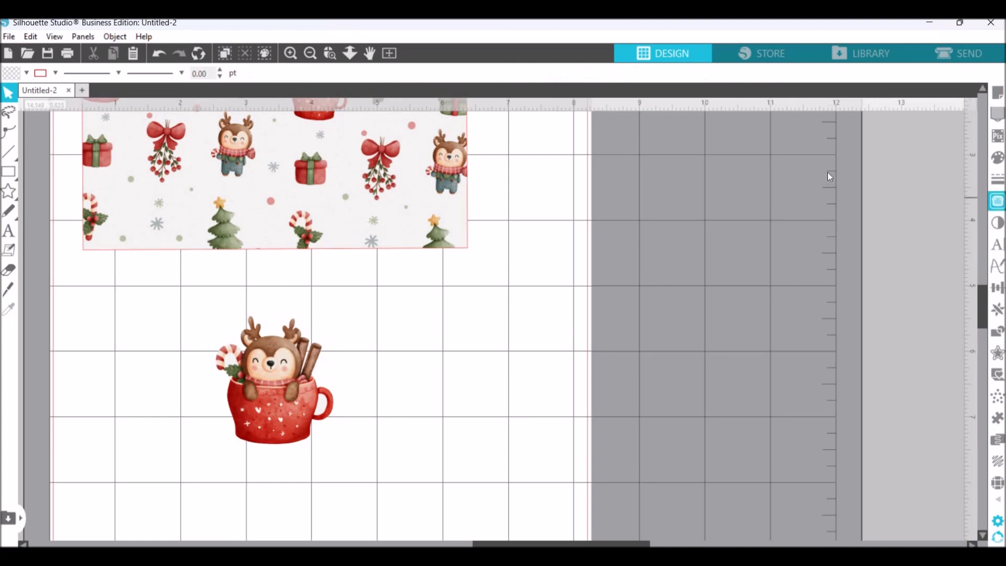
left_click(831, 171)
left_click_drag(174, 304, 361, 424)
left_click_drag(367, 468, 366, 463)
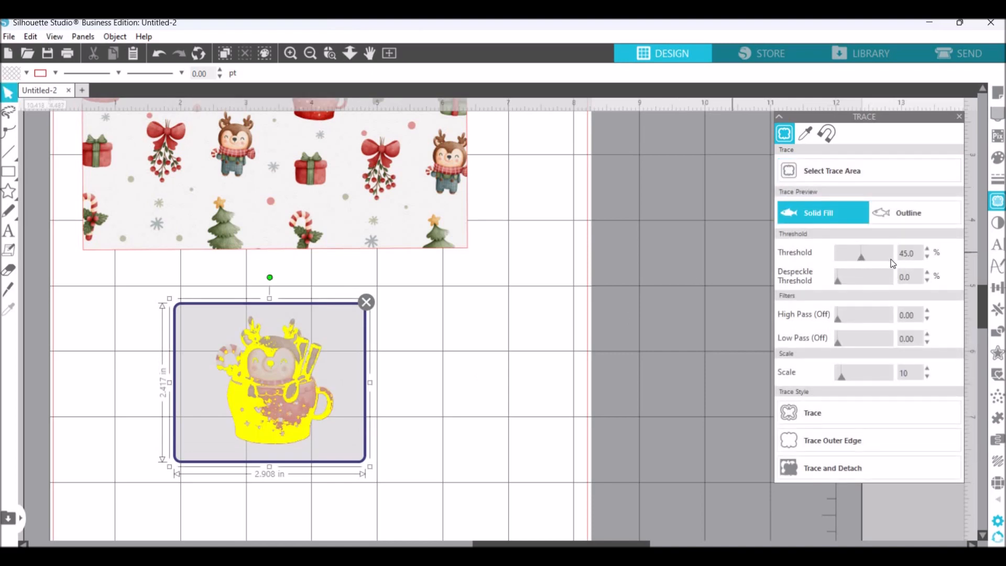
Step: Set the trace threshold to 100% and trace the mug's outer edge
left_click_drag(861, 257, 891, 258)
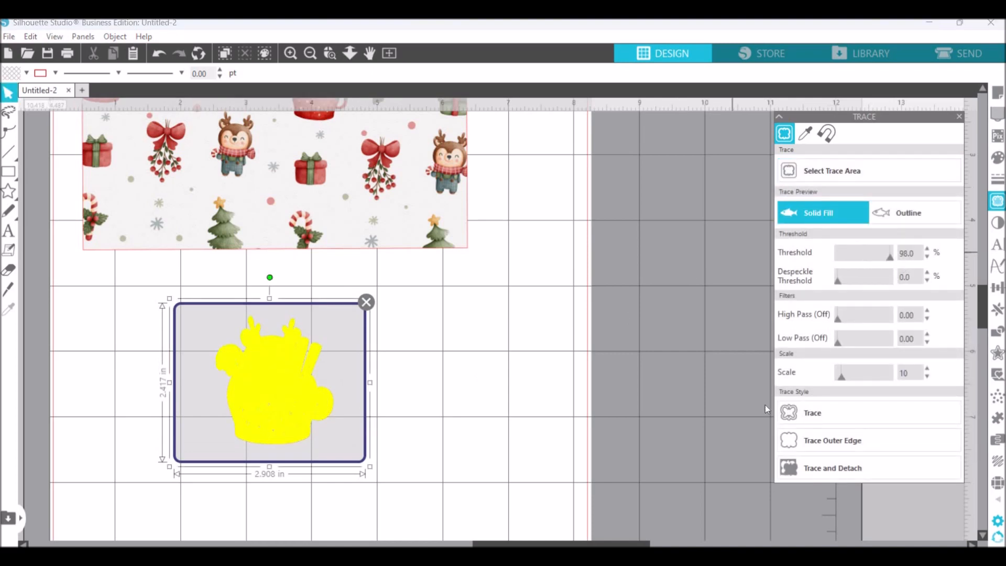
left_click(797, 419)
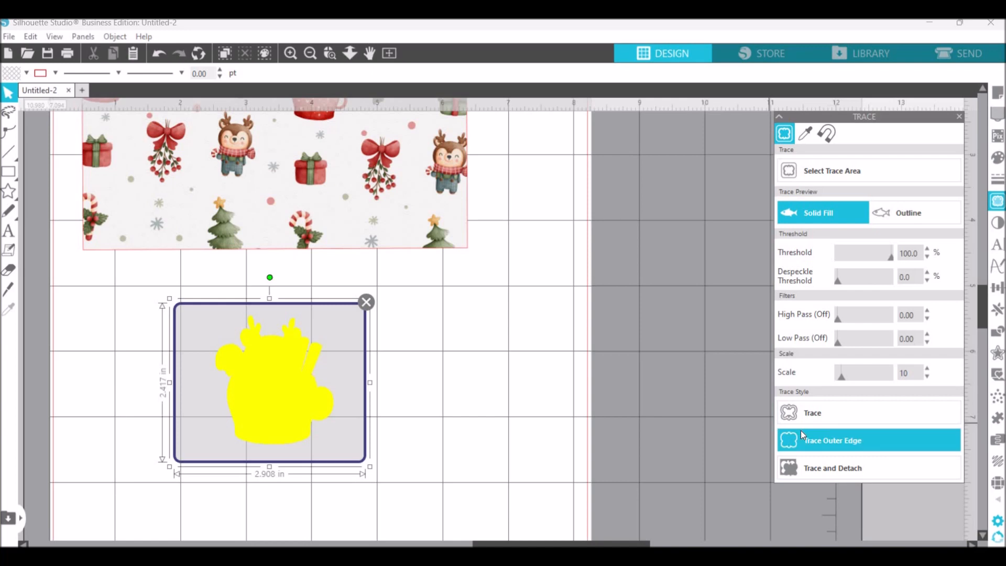
left_click(802, 432)
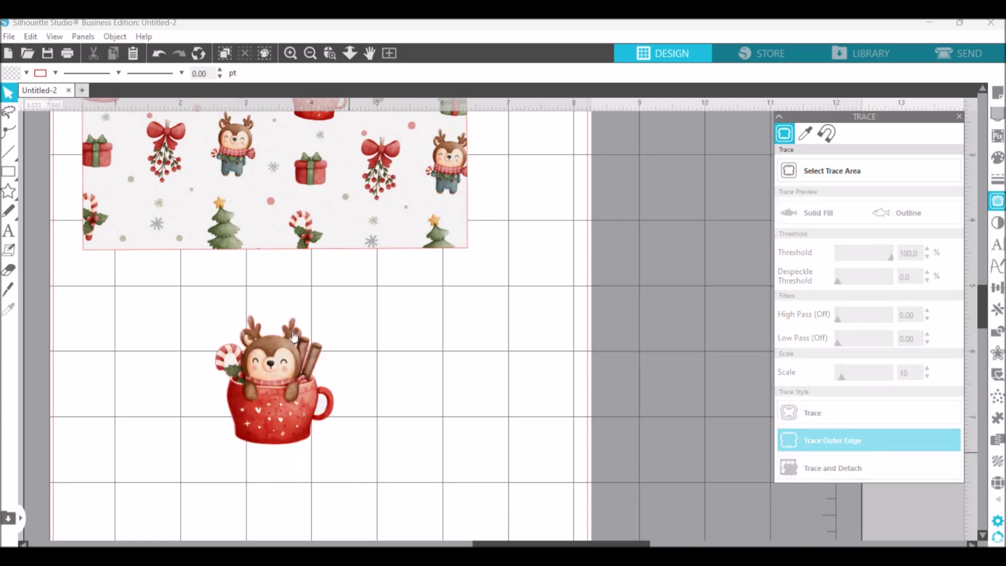
Step: Offset the traced mug outline outward by 0.030 in with rounded corners and apply it
left_click(239, 315)
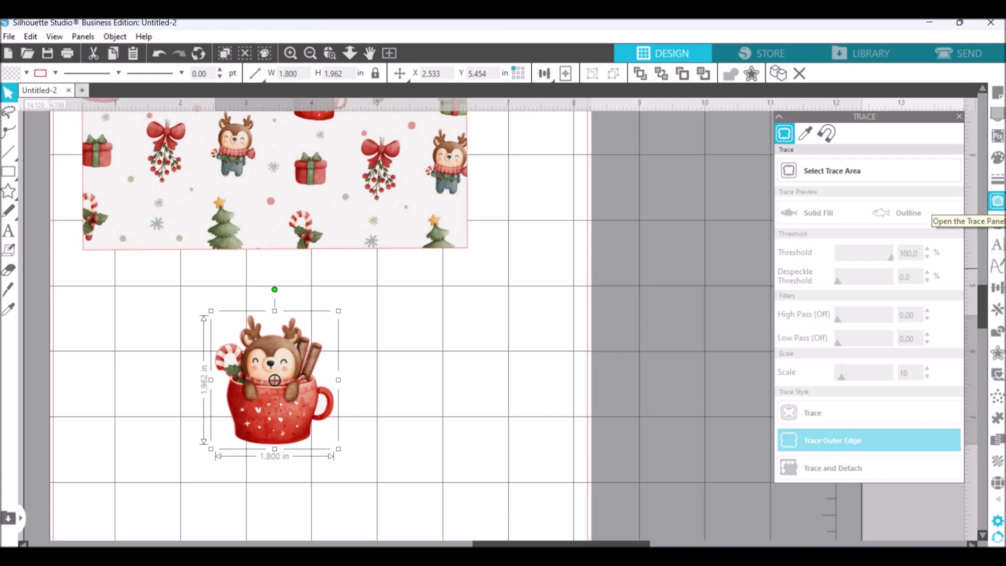
left_click(998, 353)
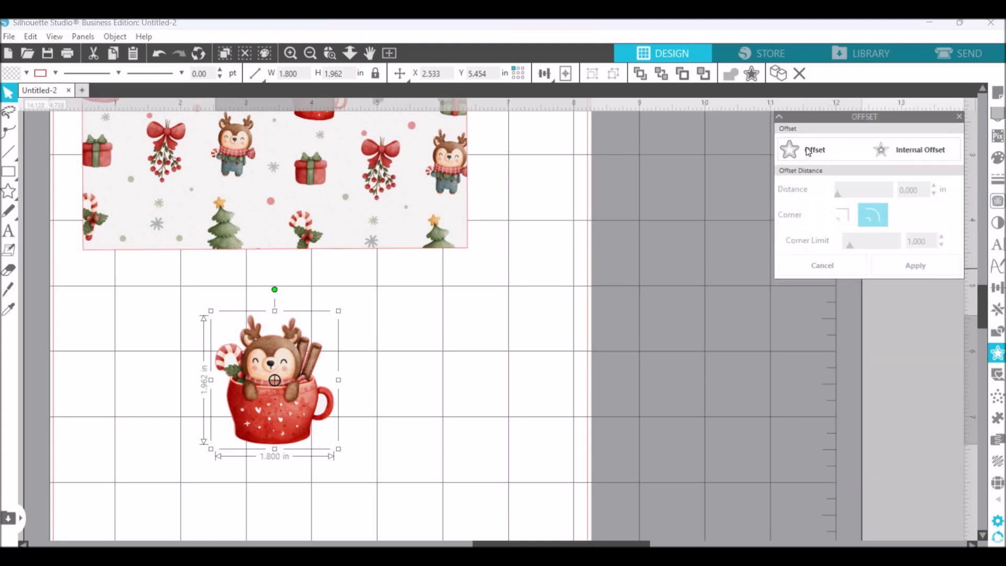
left_click(805, 147)
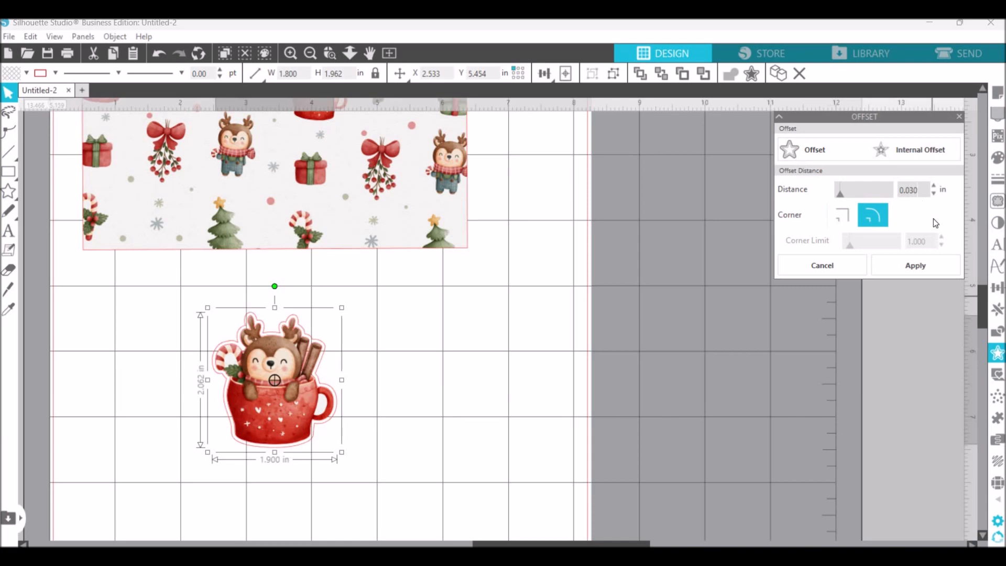
left_click(923, 268)
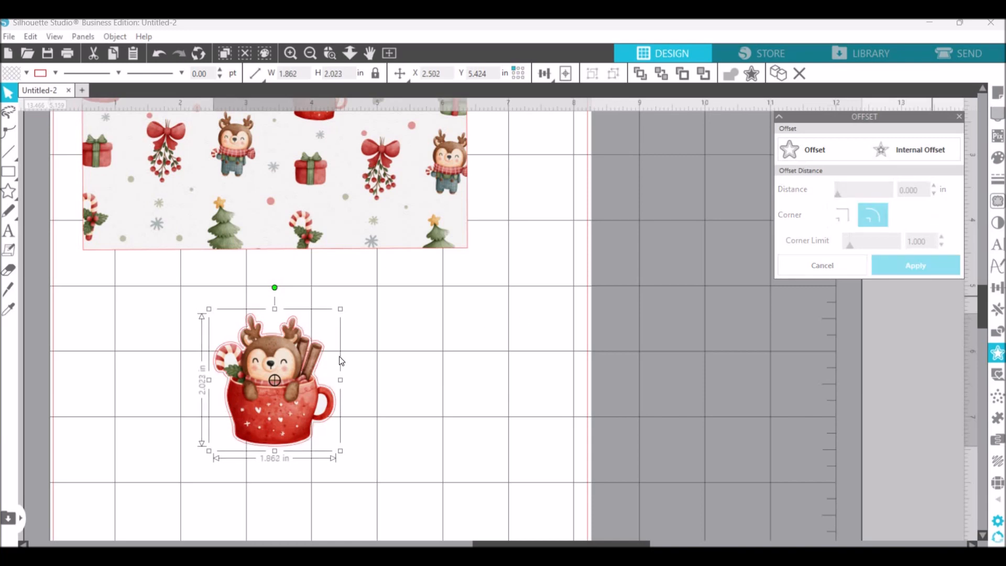
left_click(160, 321)
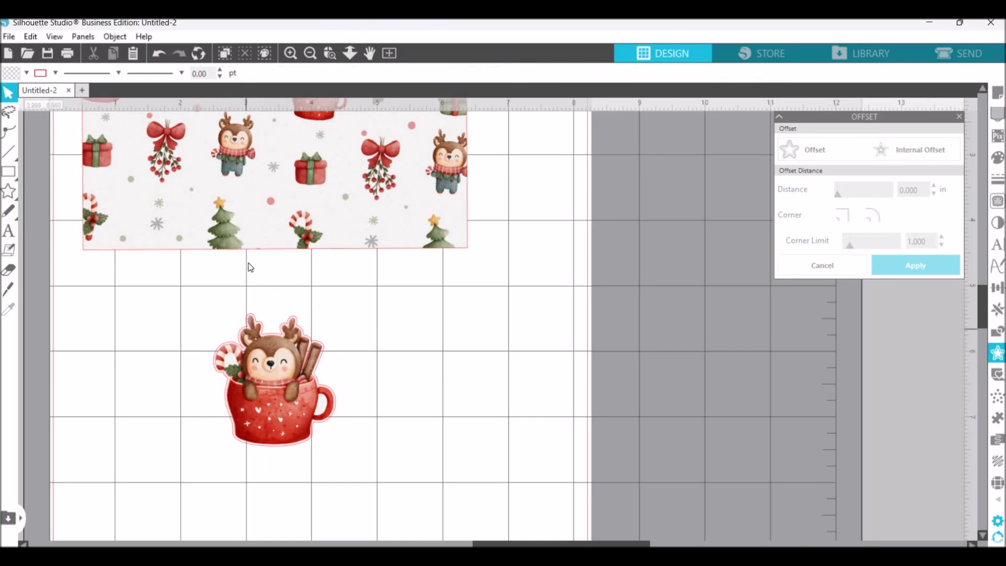
Step: Separate the inner traced outline from the mug and its offset, and delete that inner outline
left_click(293, 52)
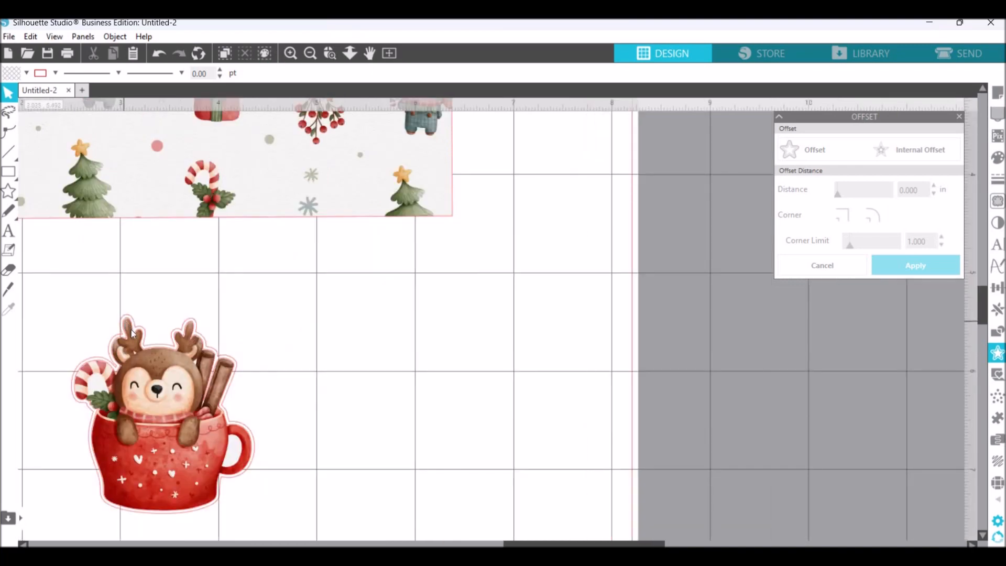
left_click_drag(229, 386, 333, 449)
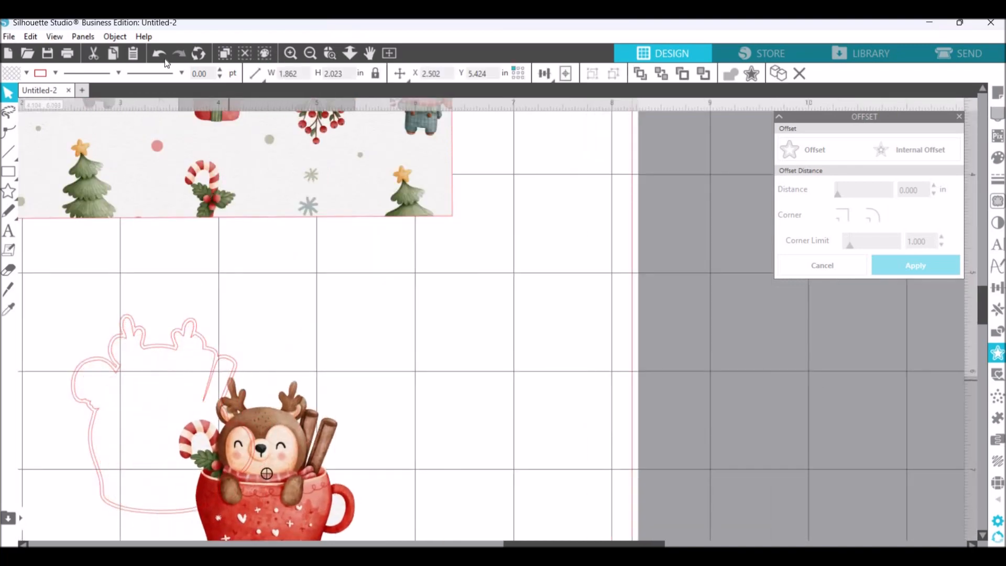
left_click(159, 53)
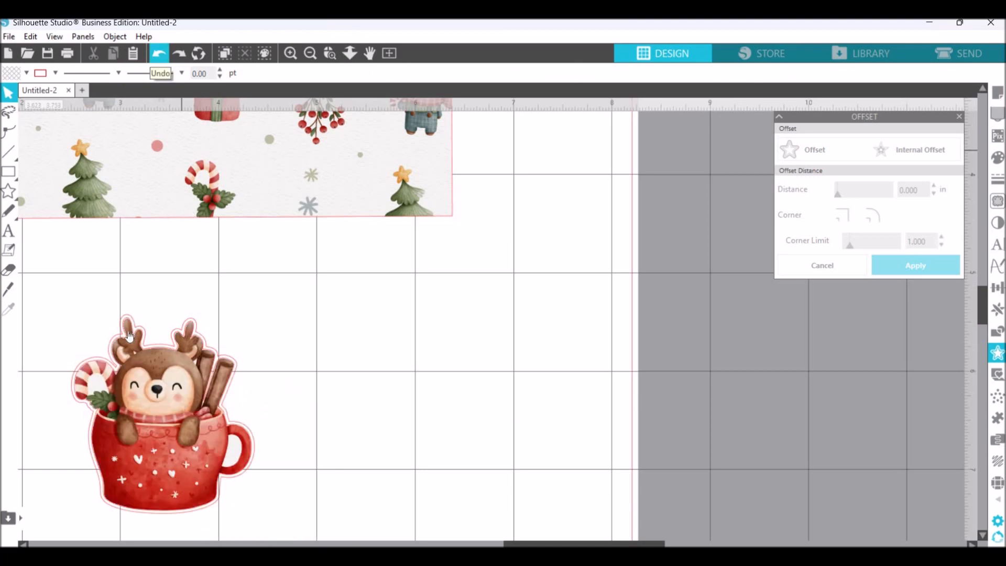
left_click_drag(138, 344, 333, 286)
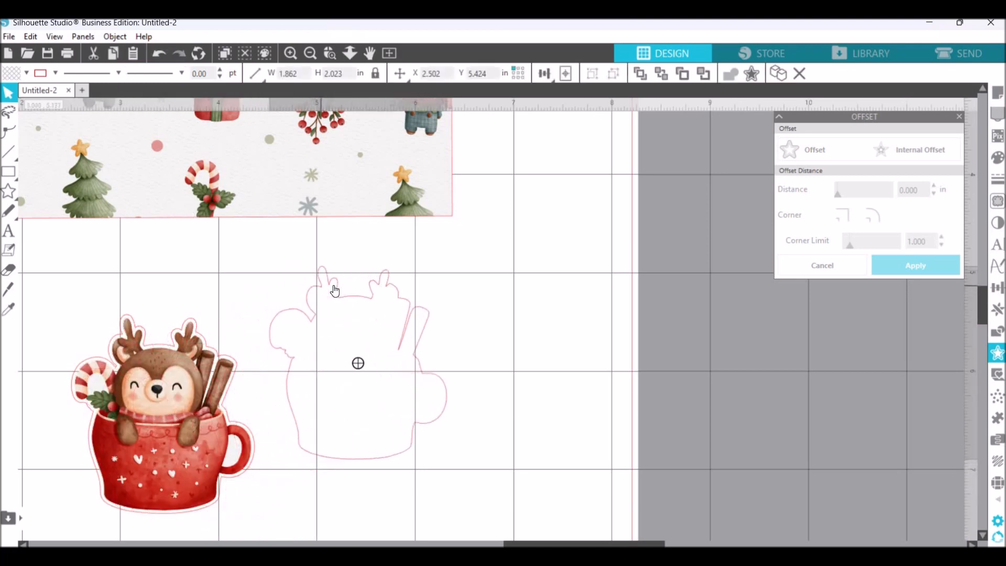
left_click(333, 285)
right_click(360, 328)
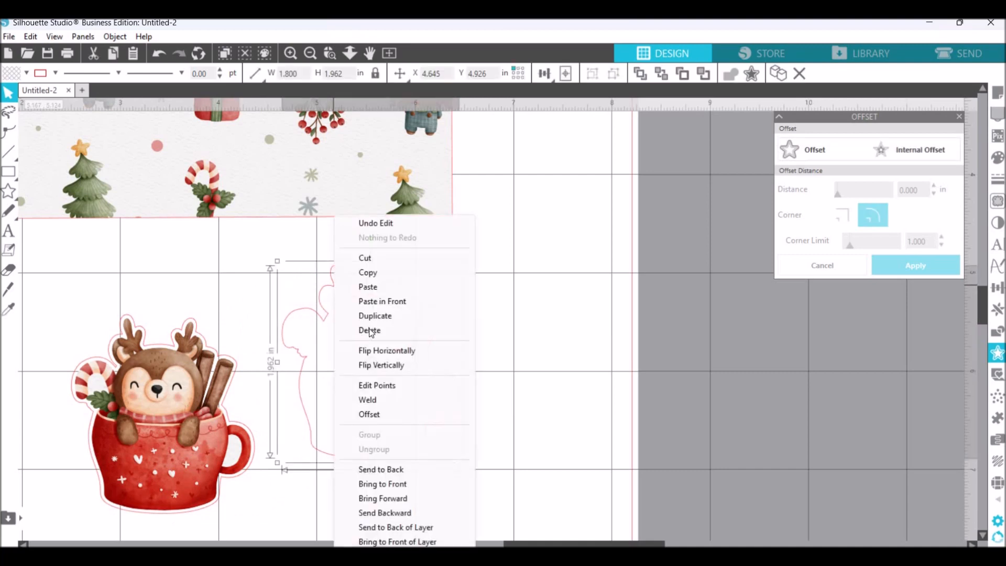
left_click(370, 330)
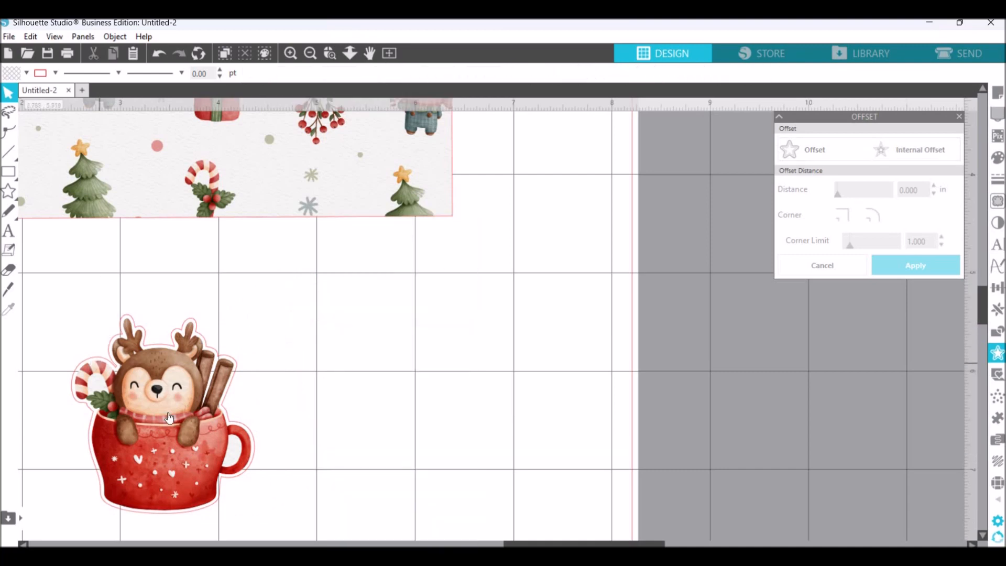
Step: Move the mug image off its offset outline, and undo that move
left_click(152, 387)
left_click_drag(152, 388, 180, 416)
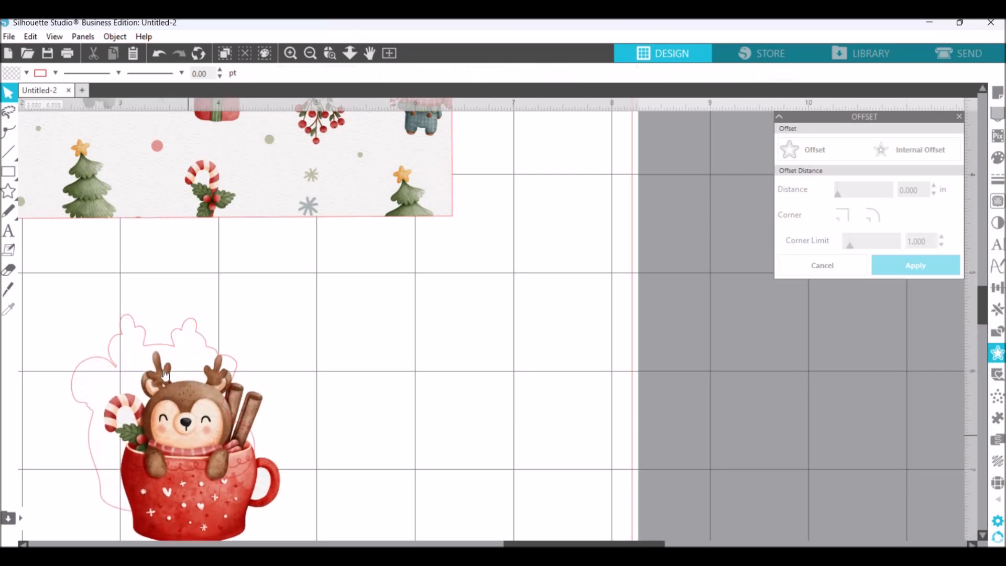
left_click(159, 53)
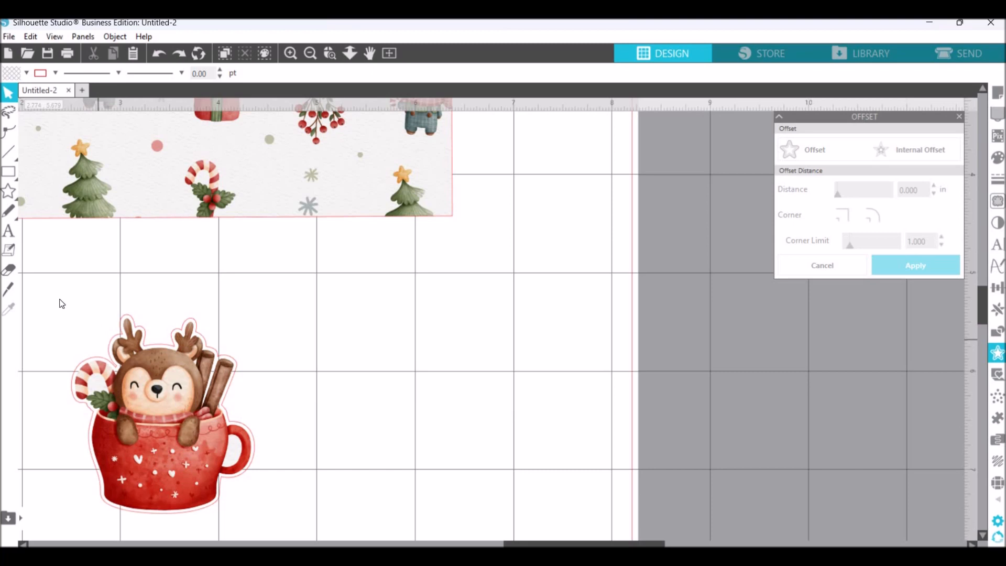
Step: Group the mug with its offset outline and move the group up to just below the patterned rectangle
left_click_drag(49, 298, 294, 514)
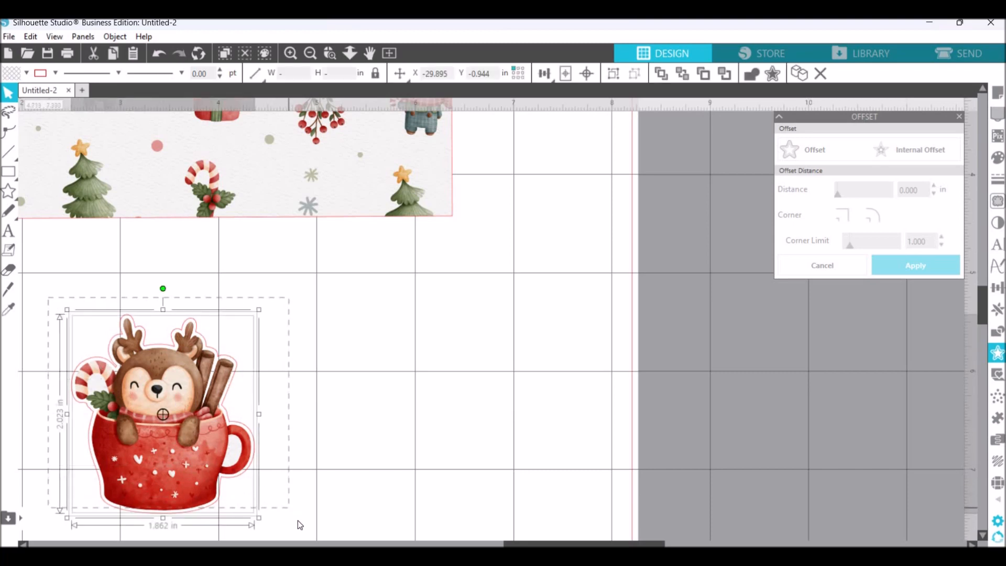
right_click(298, 520)
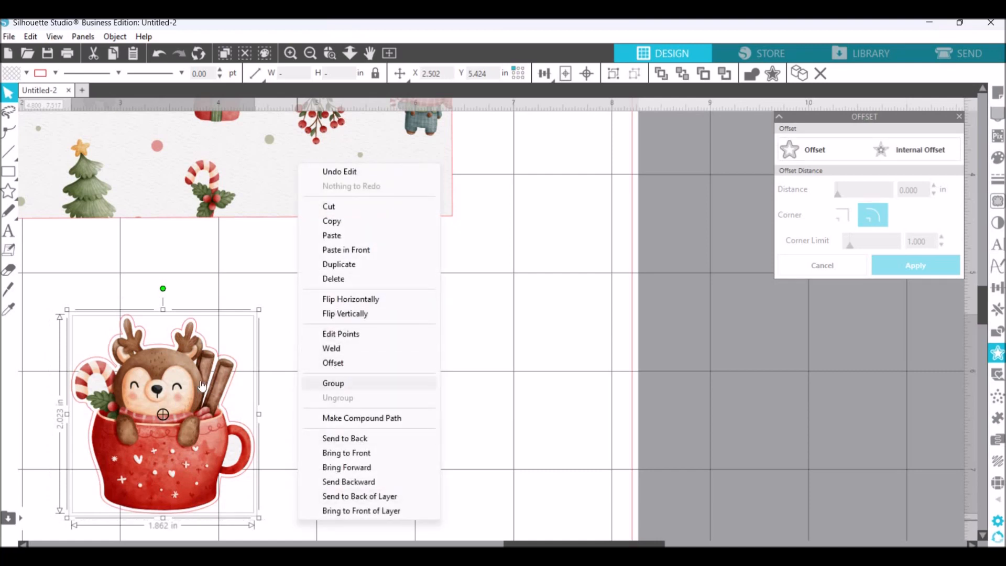
left_click(333, 383)
left_click_drag(241, 329, 320, 222)
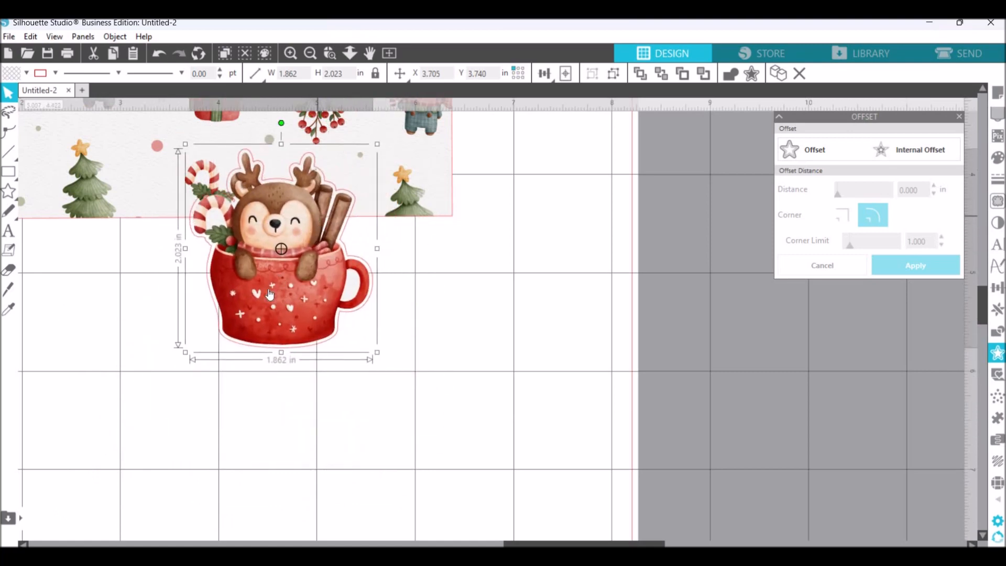
key("ctrl+z")
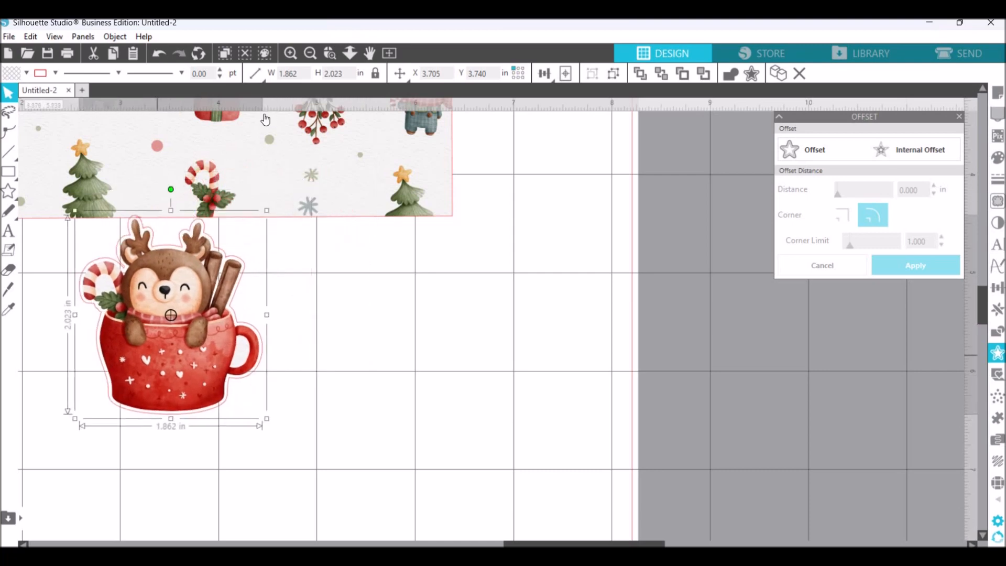
Step: Open the page setup settings for the document
left_click(310, 53)
left_click(311, 53)
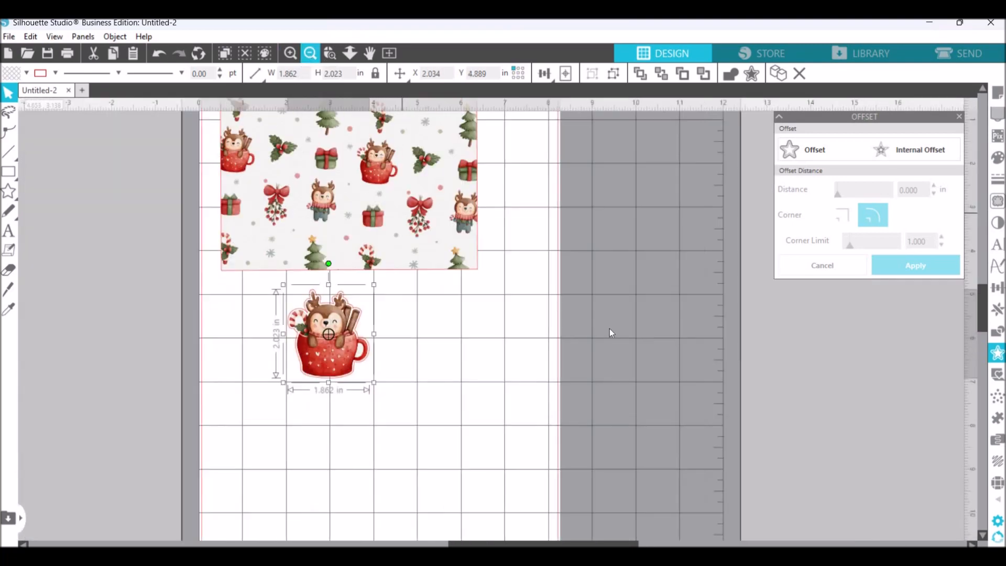
right_click(983, 314)
left_click(983, 295)
left_click_drag(983, 317, 983, 297)
scroll(456, 400, "down", 2)
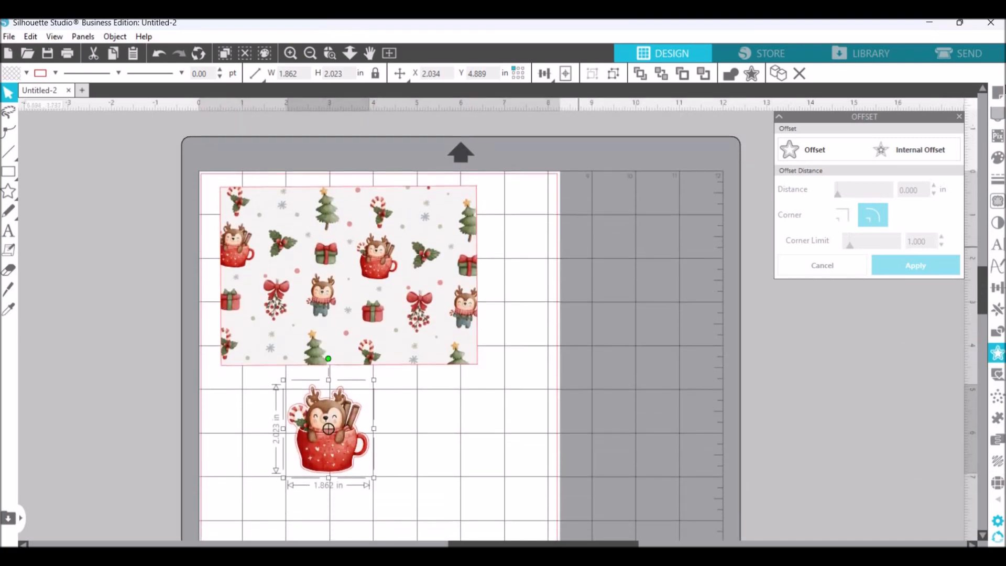
left_click(998, 93)
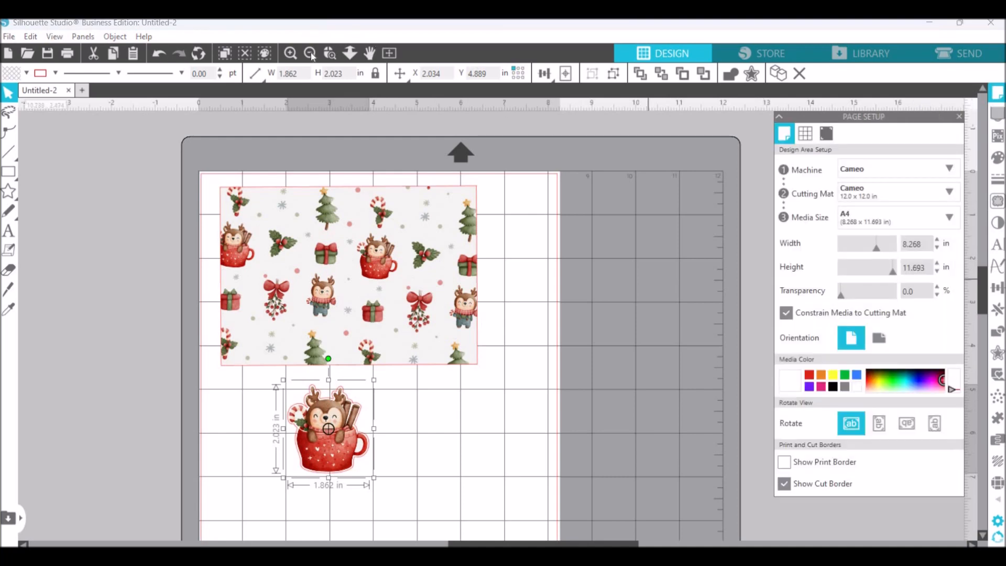
Step: Nudge the patterned rectangle slightly left and down, and move the mug group about 1 in to the right beneath it
left_click(310, 53)
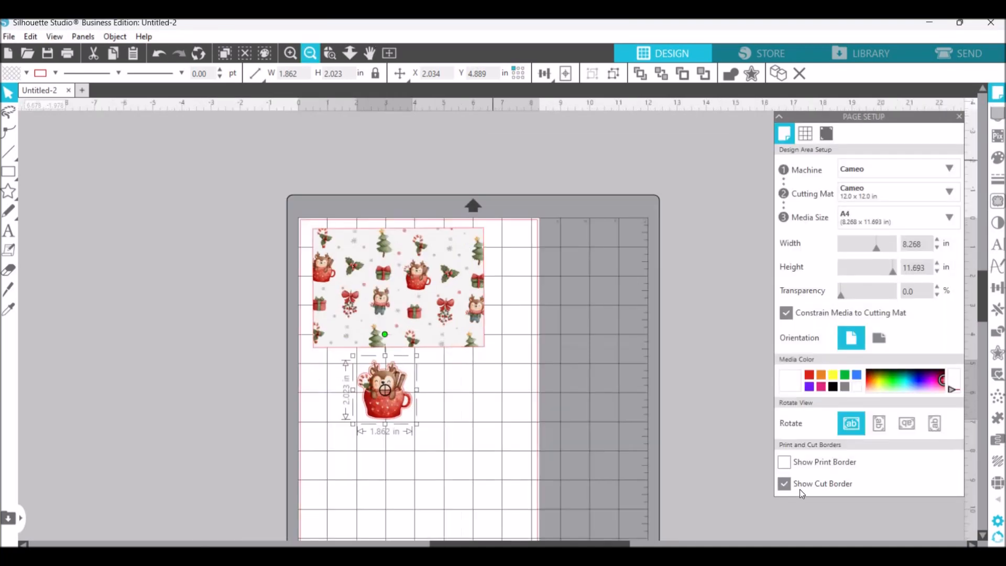
left_click_drag(983, 319, 983, 337)
scroll(515, 346, "up", 3)
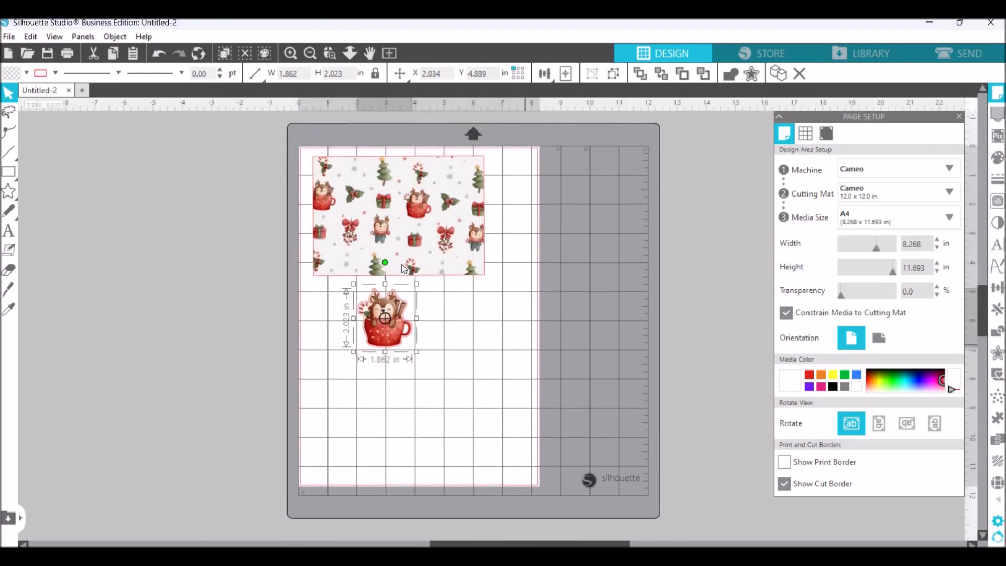
left_click_drag(403, 264, 399, 267)
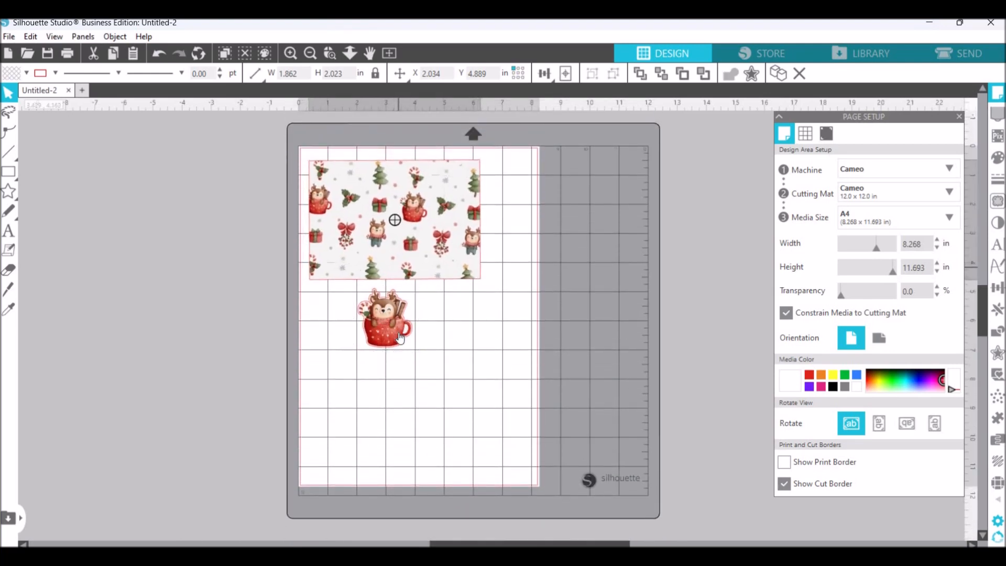
left_click_drag(399, 332, 430, 333)
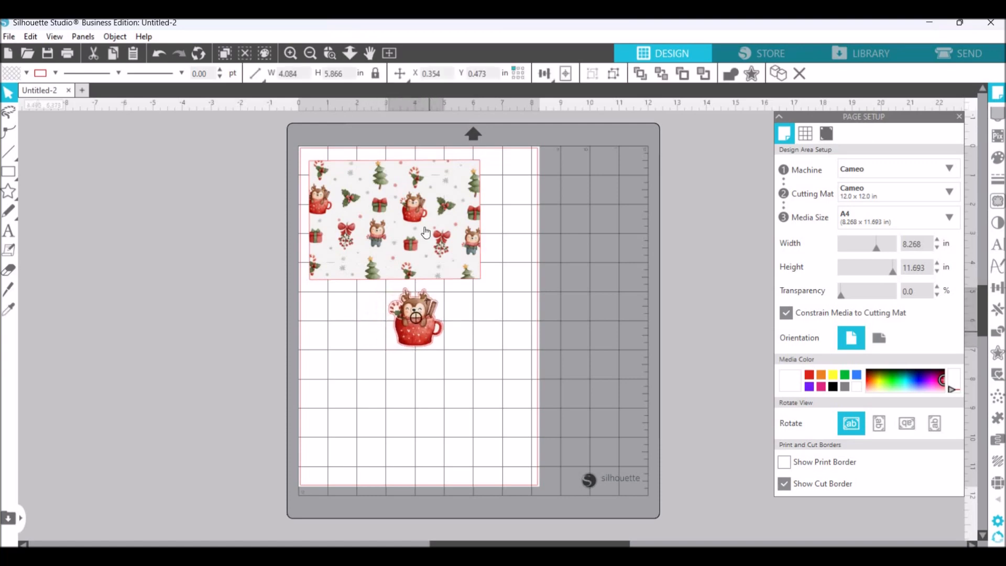
Step: Set the media size to A5 (5.827 x 8.268 in) and select the patterned rectangle
left_click(423, 224)
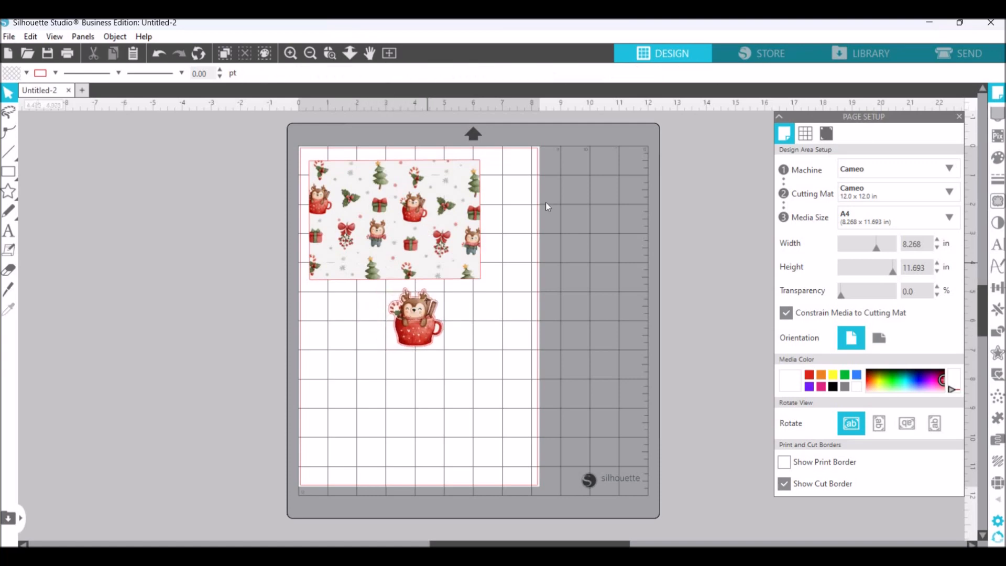
left_click(871, 221)
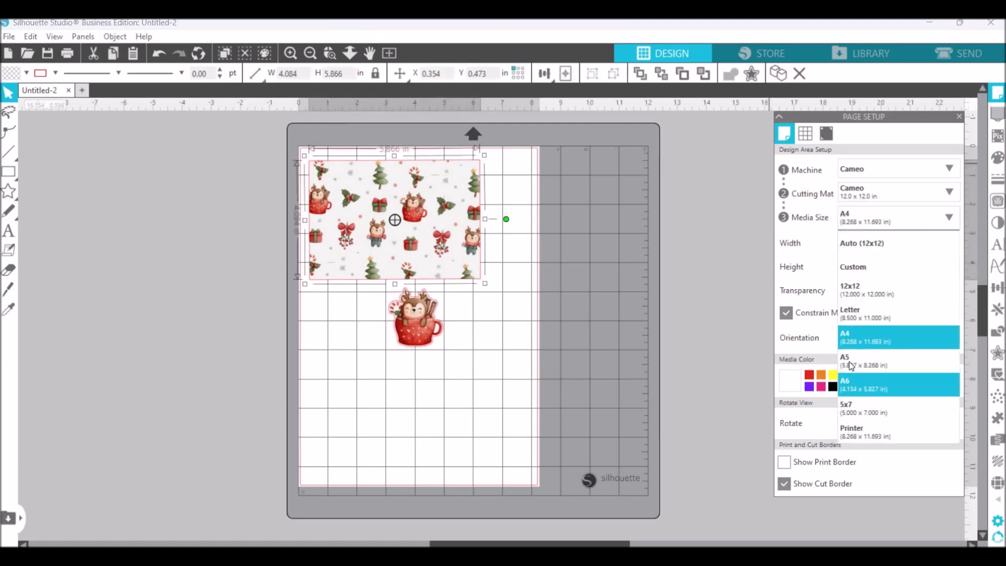
left_click(851, 366)
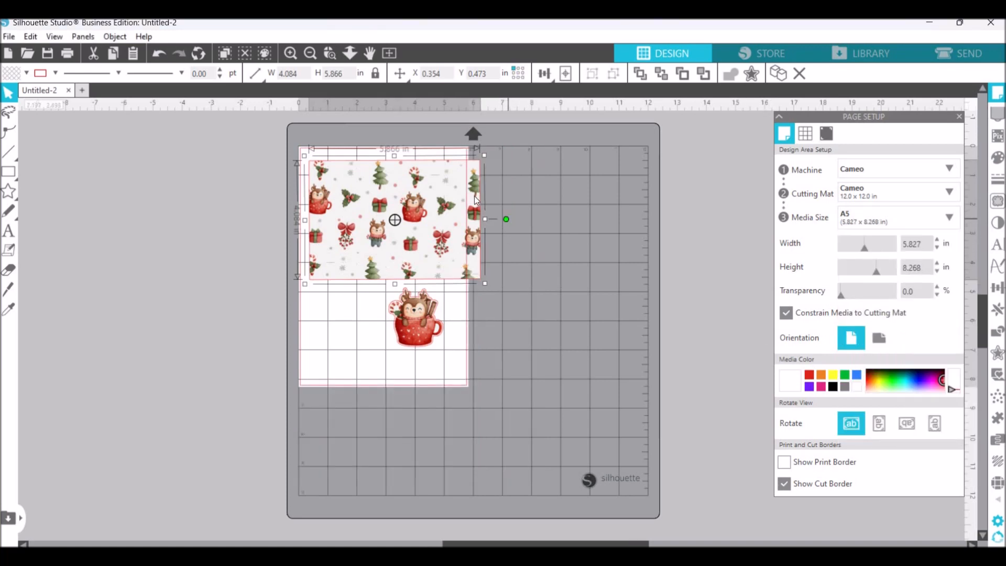
right_click(512, 170)
left_click(470, 228)
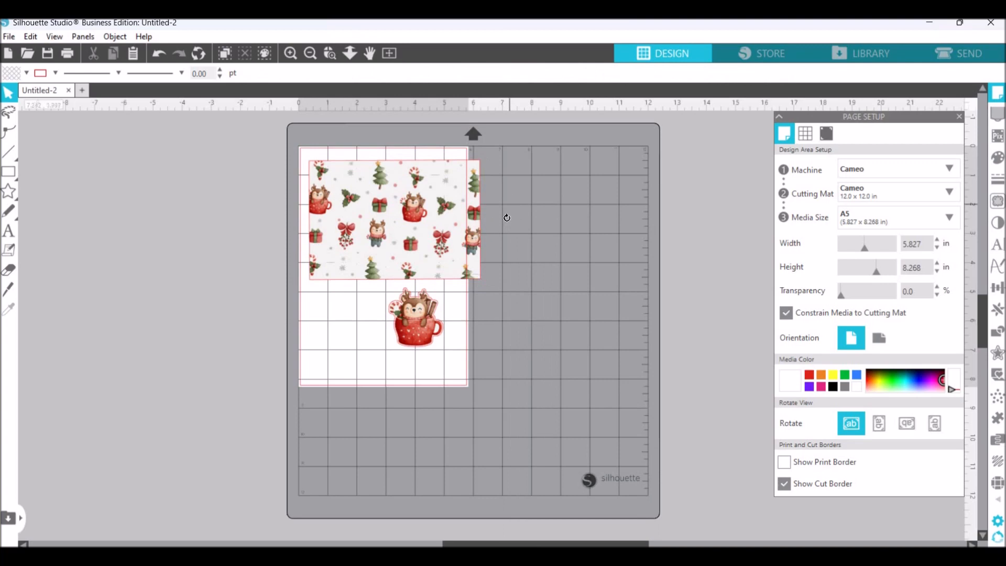
left_click(467, 226)
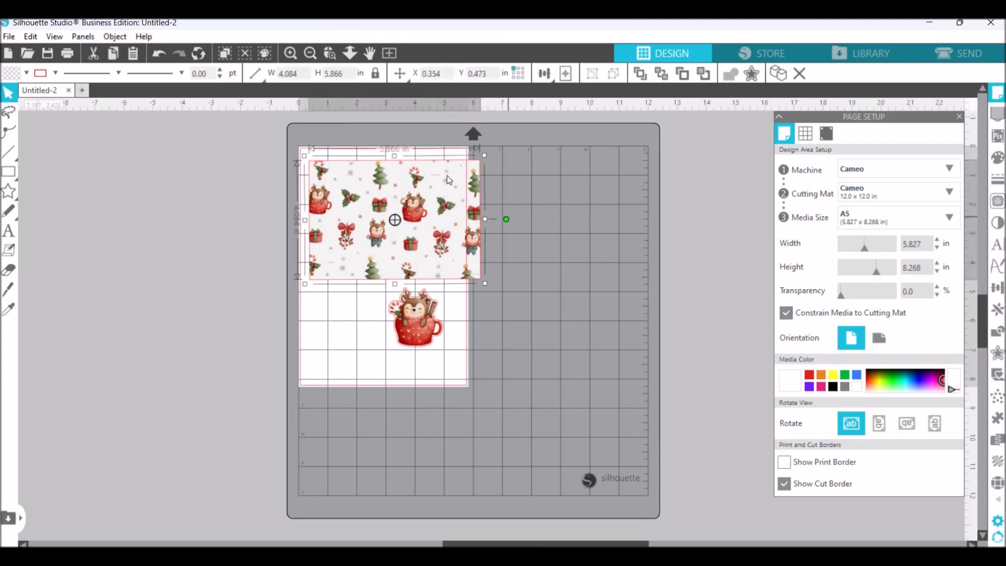
Step: Rotate the patterned rectangle 90° to portrait and move it inside the A5 page
left_click_drag(506, 219, 387, 182)
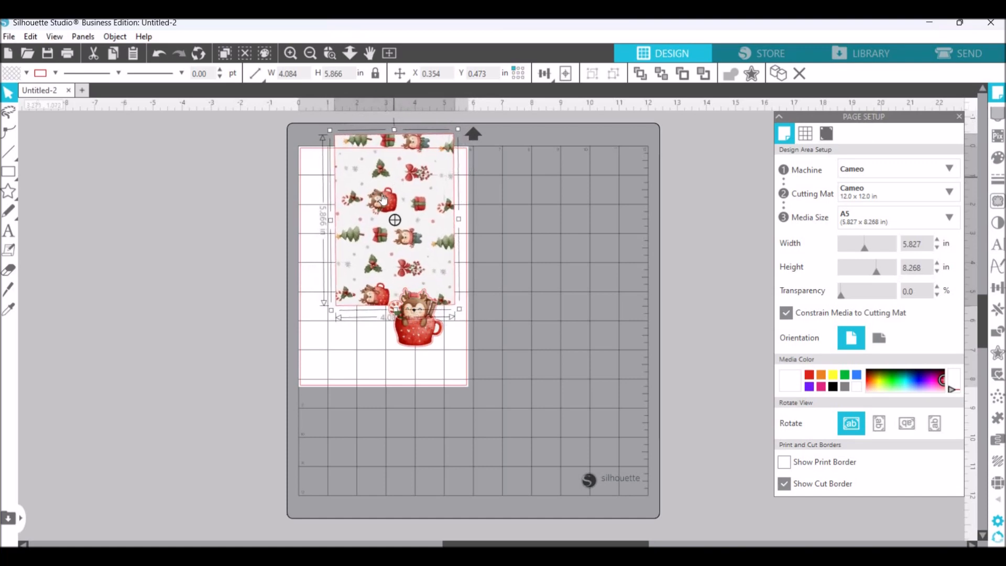
left_click_drag(361, 245, 345, 278)
Step: Turn on the registration marks and move the mug group slightly down the page
left_click(826, 134)
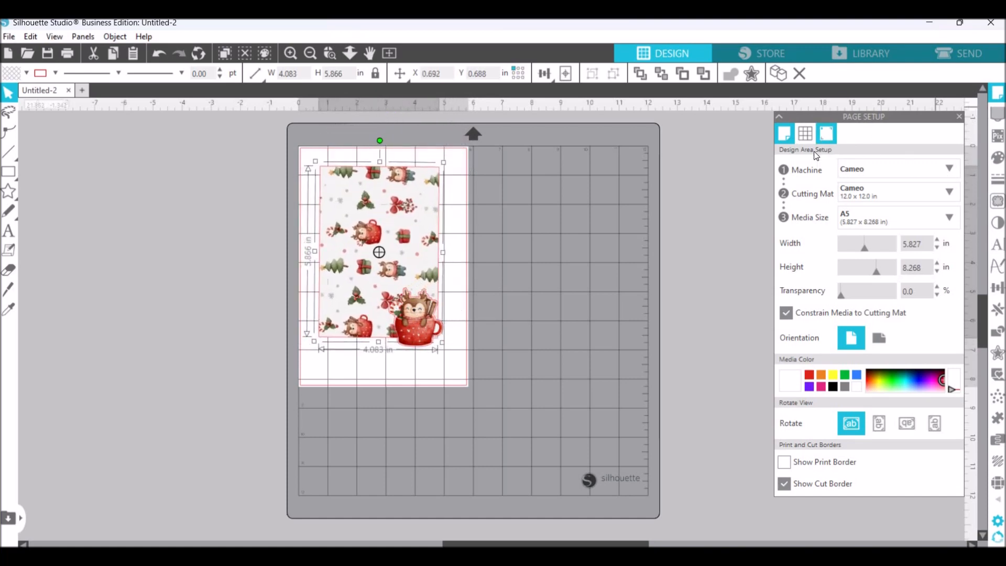
left_click(785, 168)
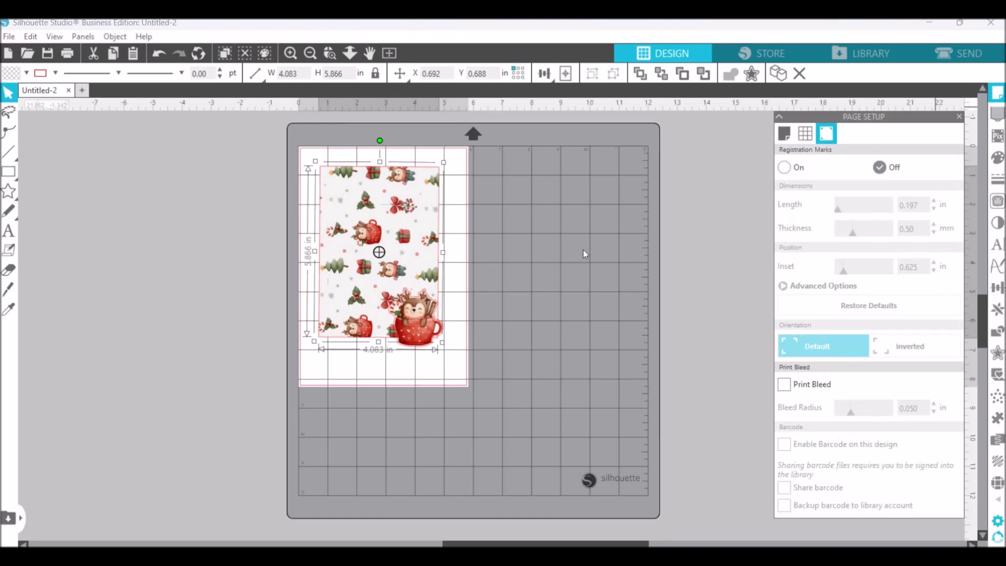
left_click_drag(432, 333, 433, 347)
left_click(505, 312)
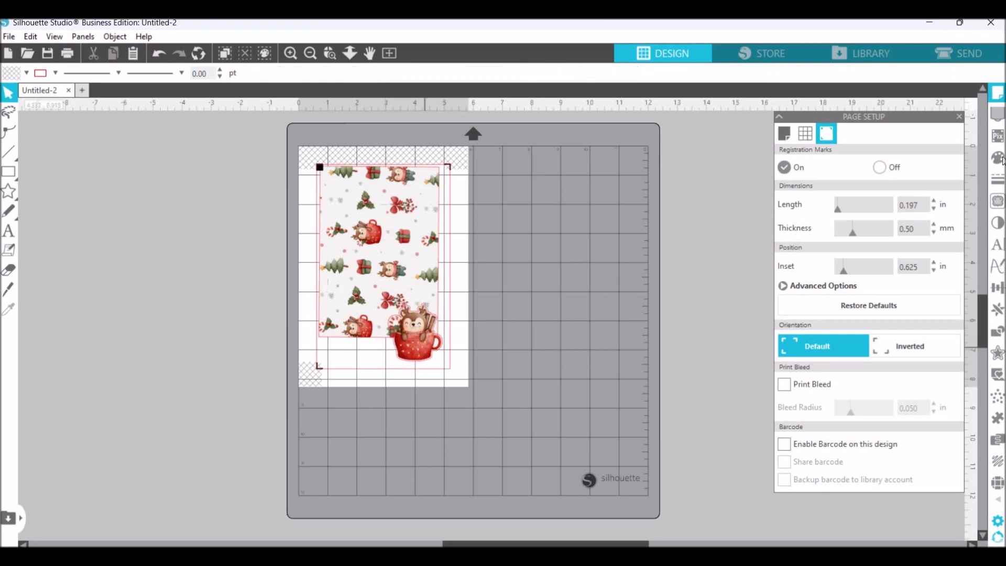
Step: Set the media size to A4 (8.268 x 11.693 in)
left_click(786, 136)
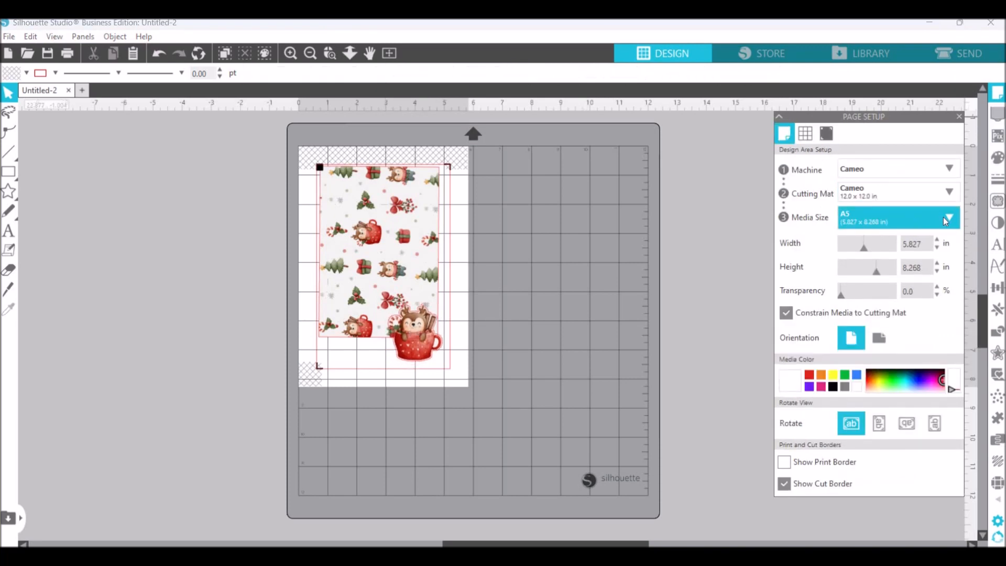
left_click(948, 222)
left_click(856, 339)
Step: Rotate the patterned rectangle back to landscape orientation
left_click_drag(397, 255, 403, 262)
left_click(394, 245)
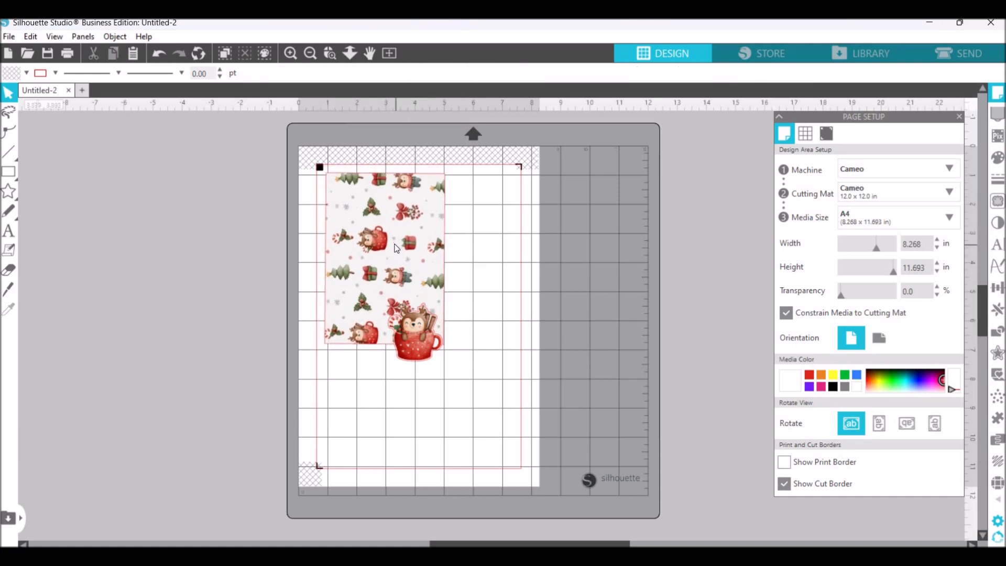
double_click(385, 259)
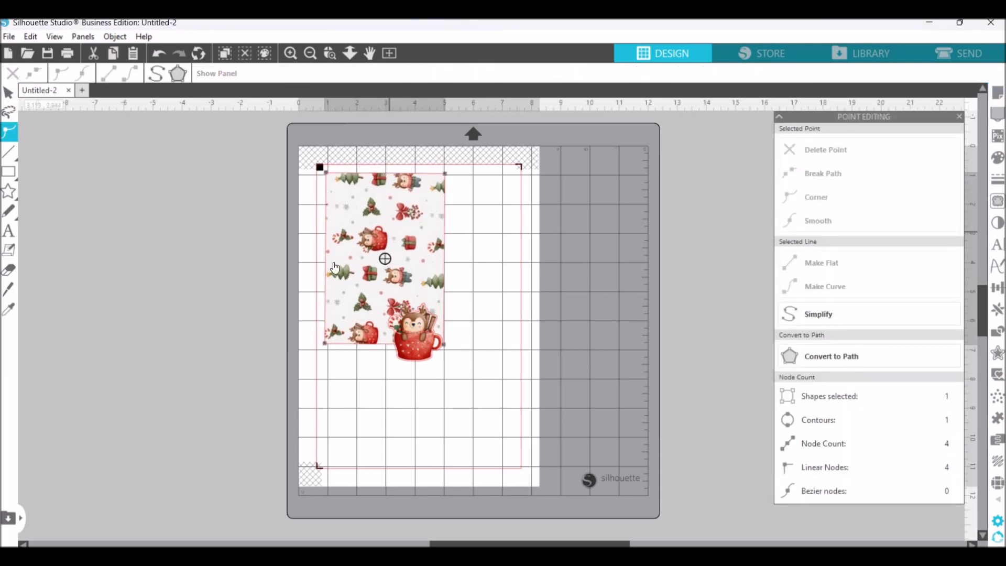
left_click(245, 263)
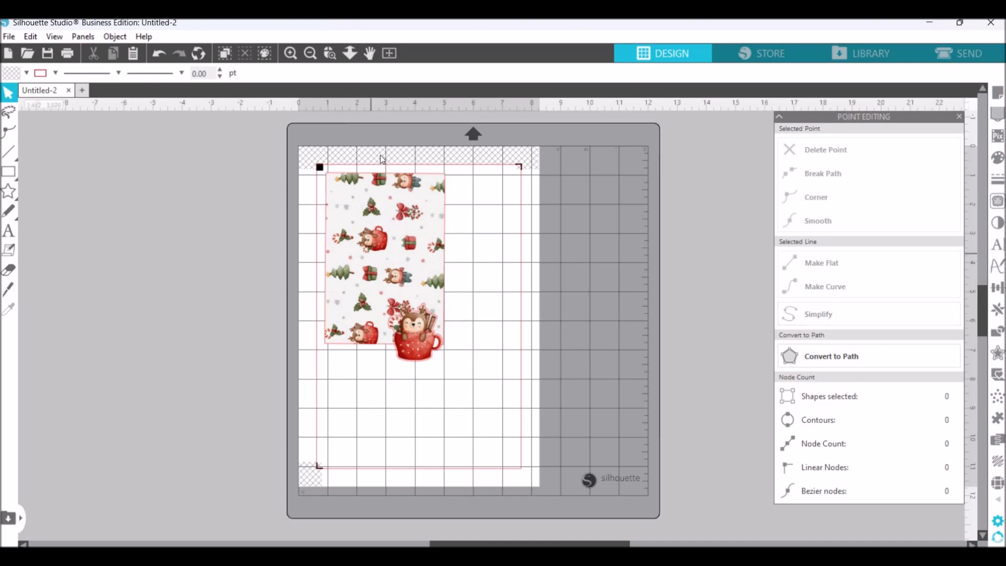
left_click(384, 248)
left_click_drag(492, 246, 497, 258)
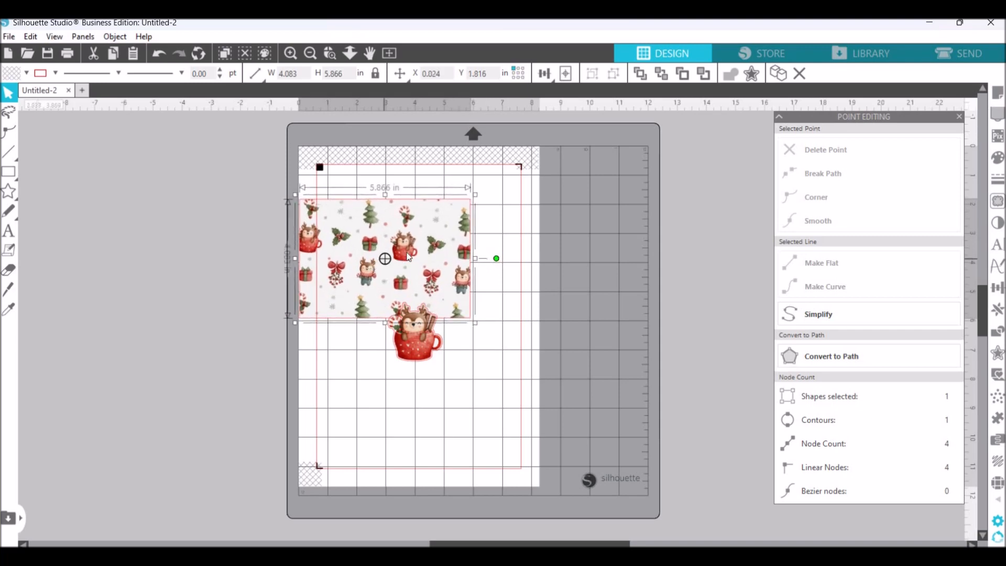
Step: Move the patterned rectangle inside the upper part of the cut border and the mug group beneath the rectangle's left end
left_click_drag(374, 261, 400, 243)
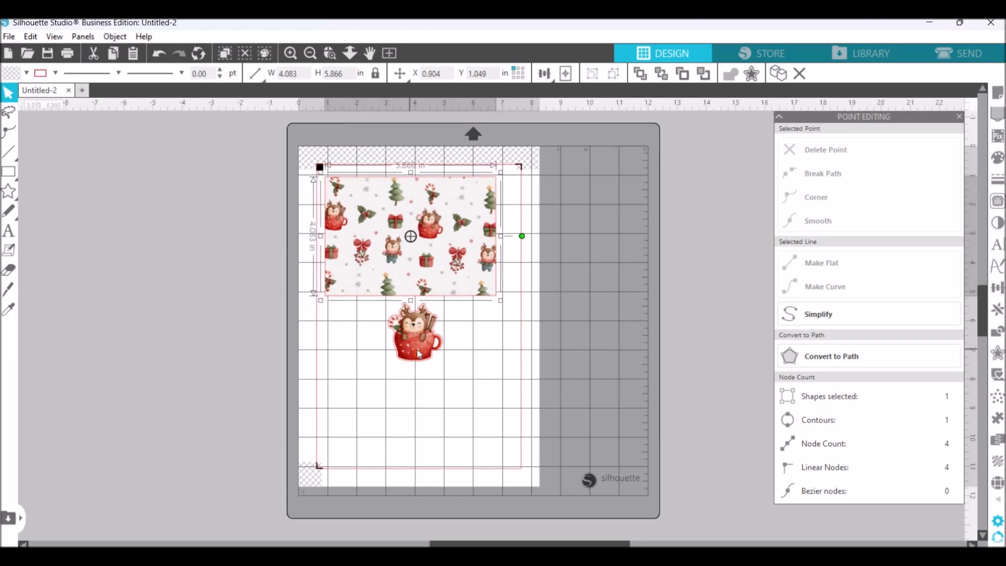
left_click_drag(392, 354, 330, 354)
left_click(668, 142)
Step: Set the registration marks' thickness to 0.30 mm and their inset to 0.394 in
left_click(998, 93)
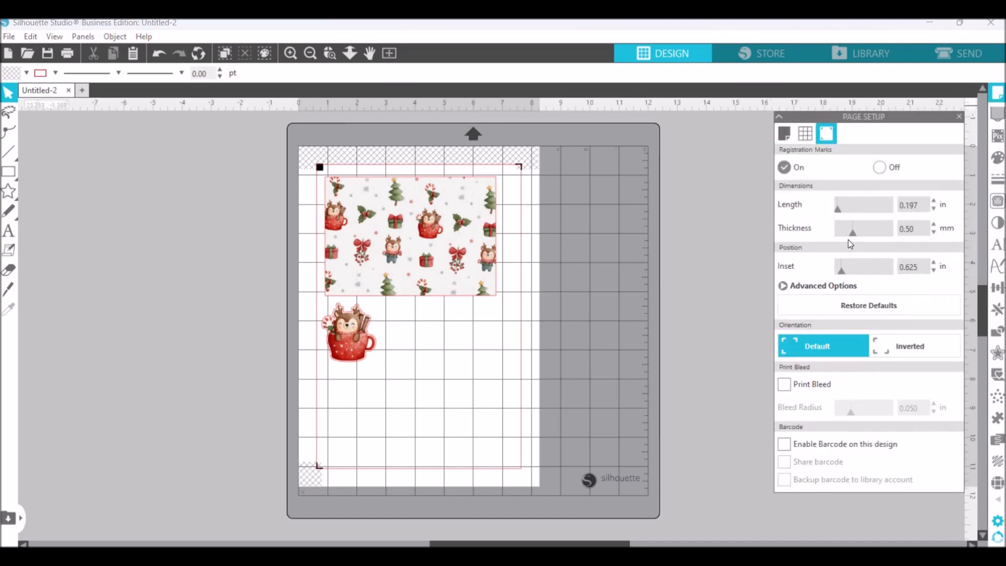
left_click_drag(853, 230, 837, 231)
left_click_drag(842, 270, 836, 271)
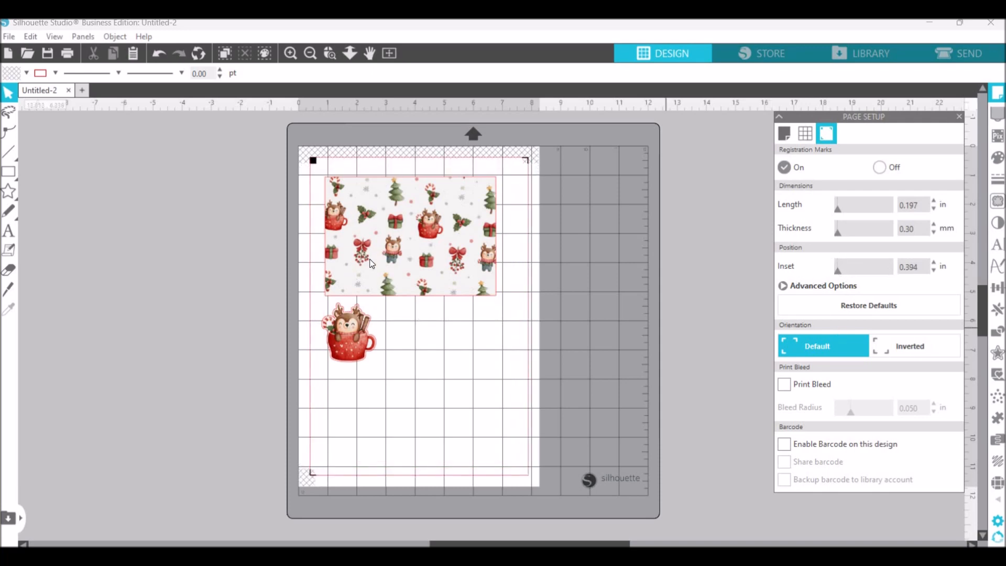
Step: Move the patterned rectangle closer to the page's upper-left registration mark and shift the mug group up beneath it
left_click_drag(388, 274, 381, 263)
left_click(396, 323)
left_click_drag(352, 338, 352, 329)
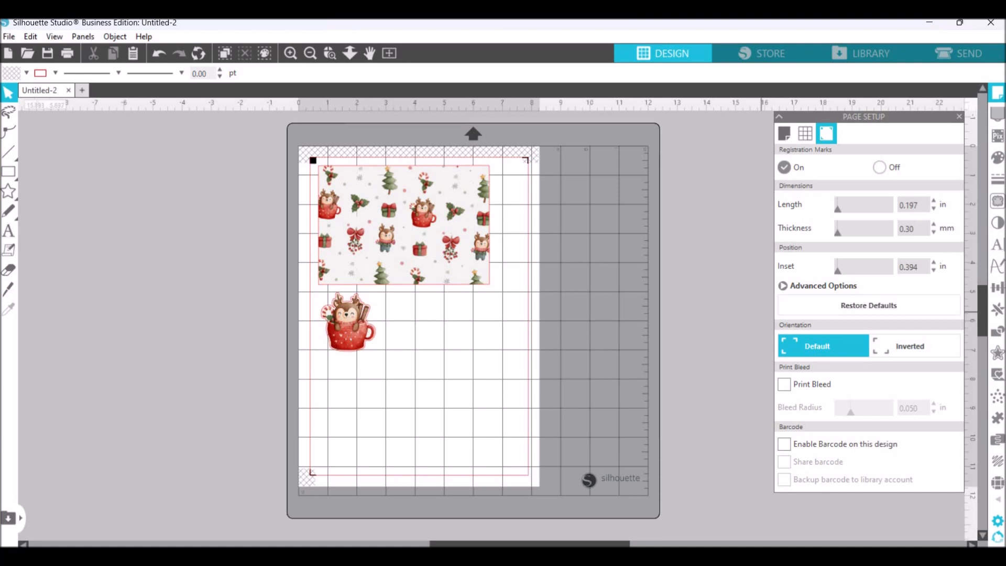
Step: Add the text "Merry Christmas" in the Merry Christmas font at 72 pt on the empty area left of the mat
left_click(998, 244)
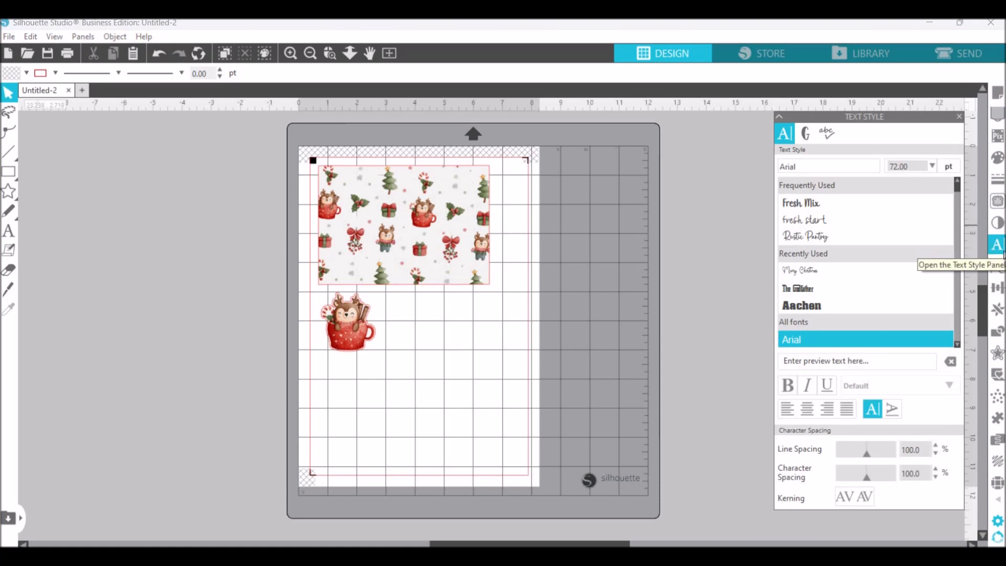
left_click(862, 272)
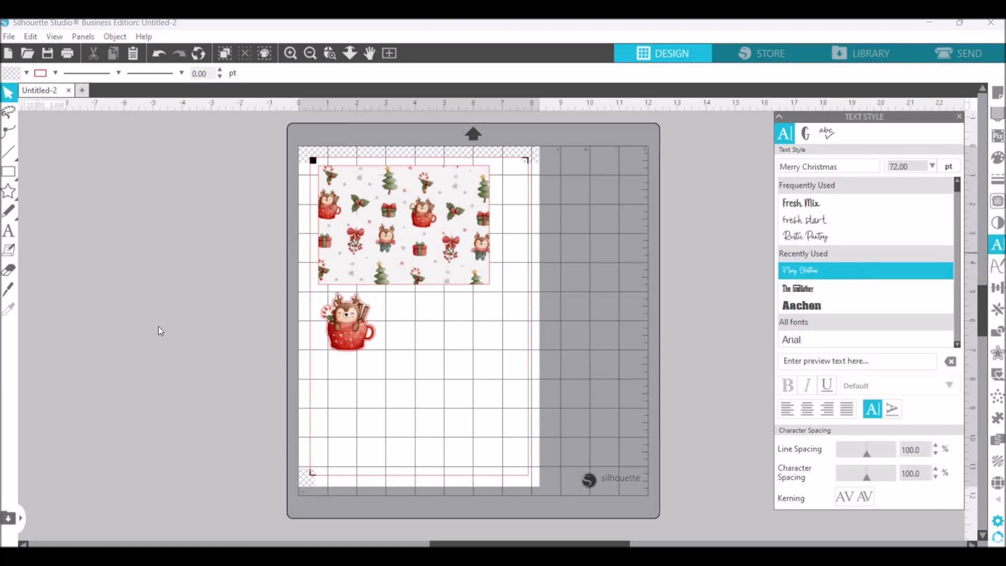
left_click(8, 230)
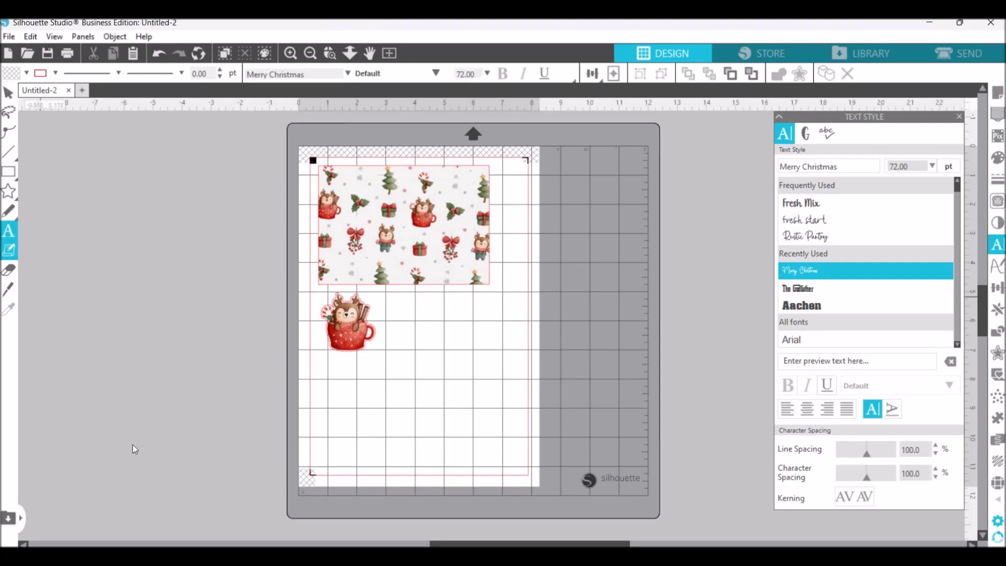
left_click(133, 445)
type("M")
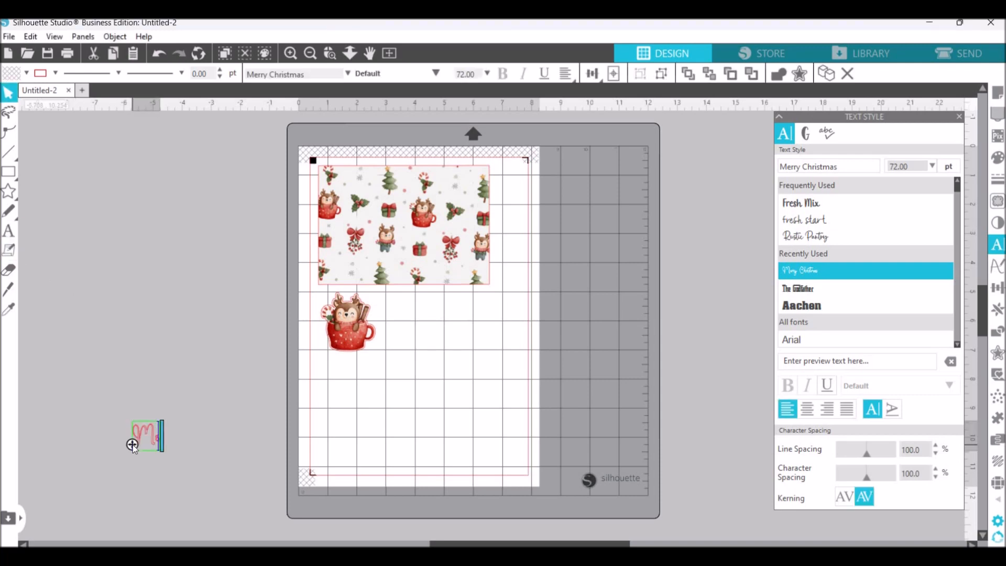
type("erry C")
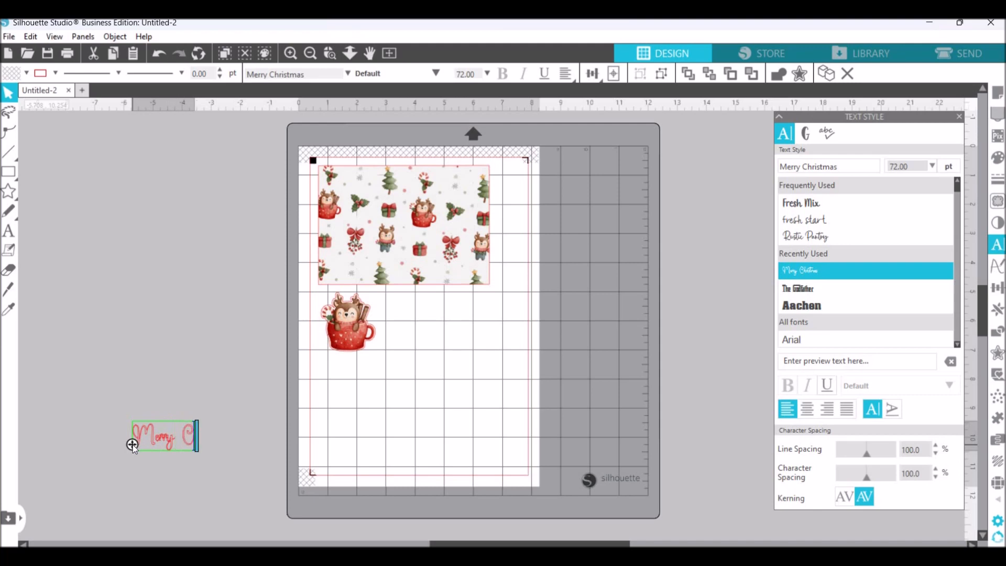
type("hristmas")
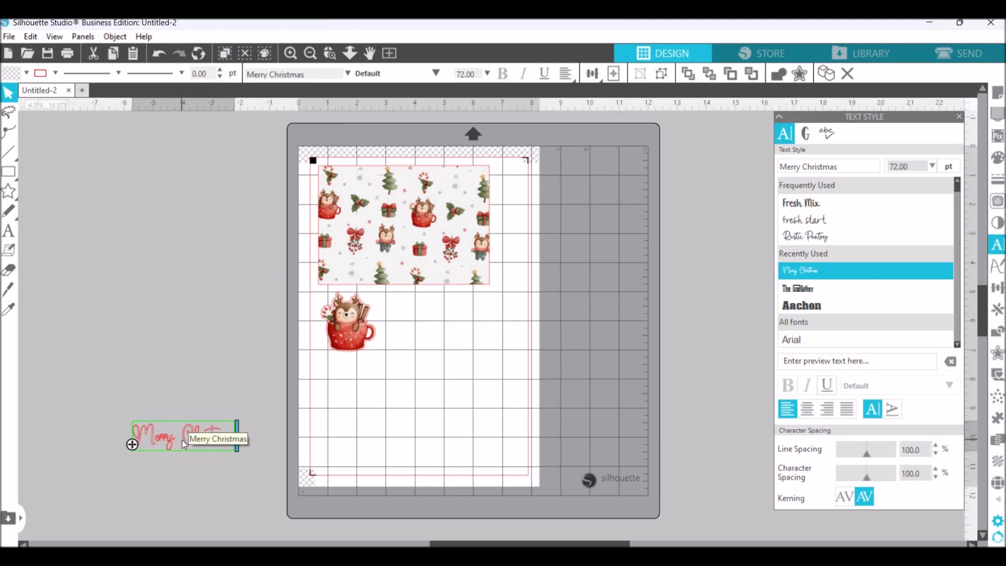
Step: Move the text up slightly, break it into two lines after "Merry", and centre-align it
left_click_drag(233, 446, 247, 373)
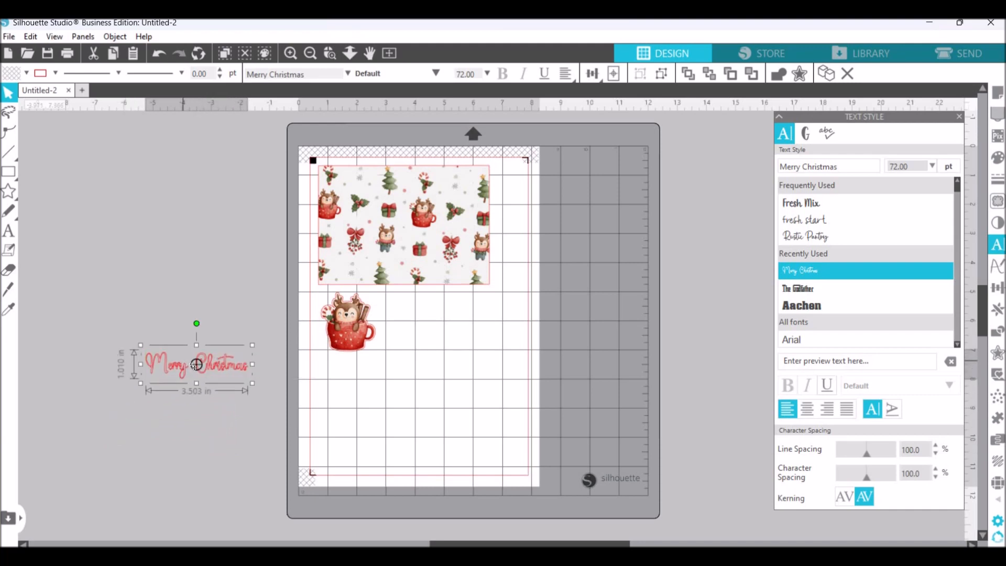
double_click(193, 367)
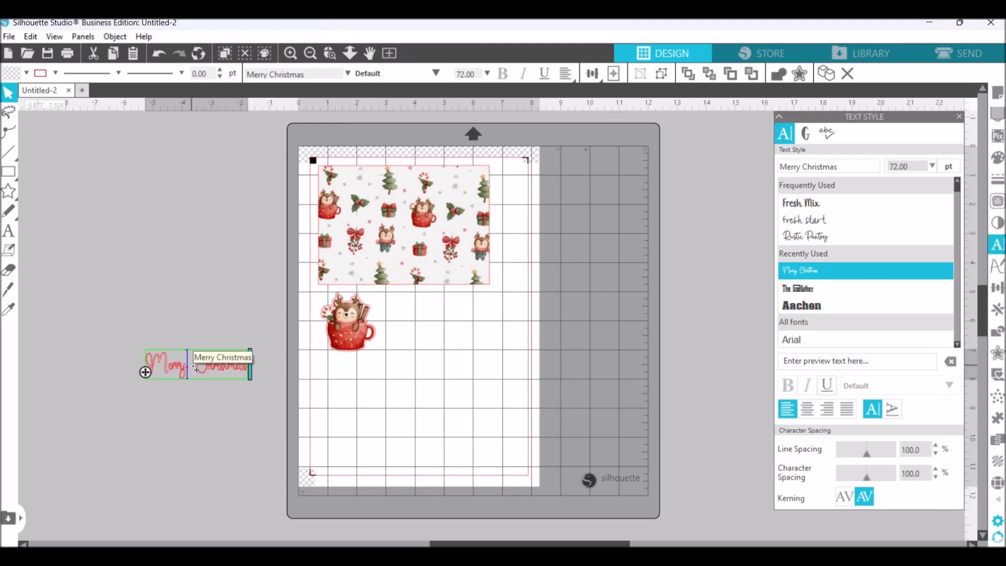
key("Return")
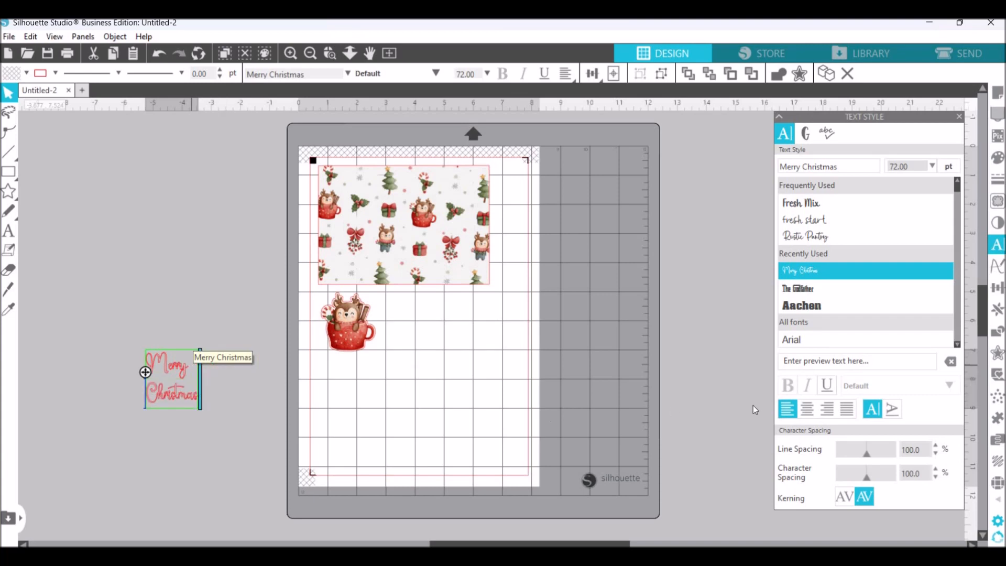
left_click(810, 404)
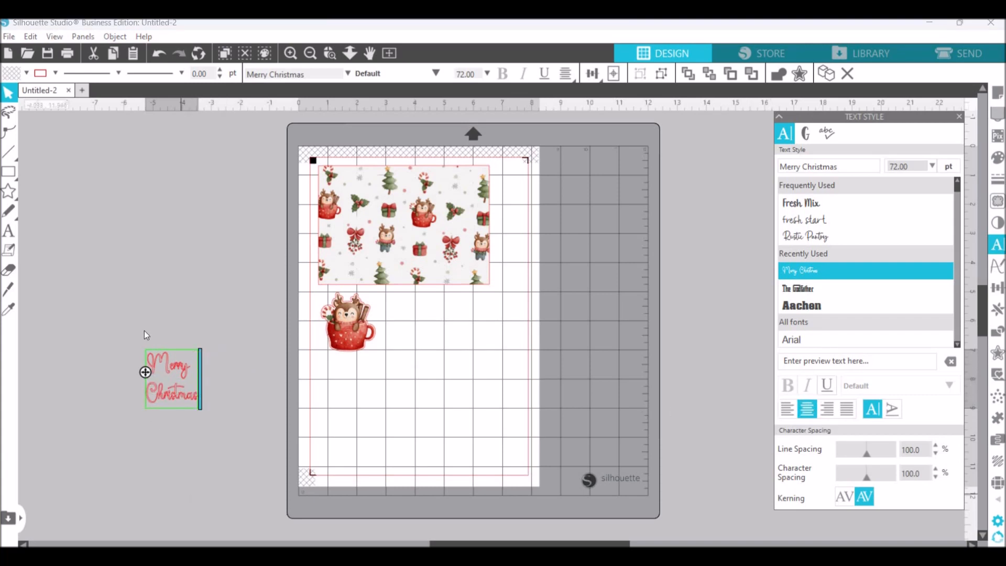
Step: Move the two-line text up beside the mat and enlarge it to about 4.33 x 4.86 in
left_click_drag(165, 357, 164, 204)
left_click(204, 259)
left_click(204, 257)
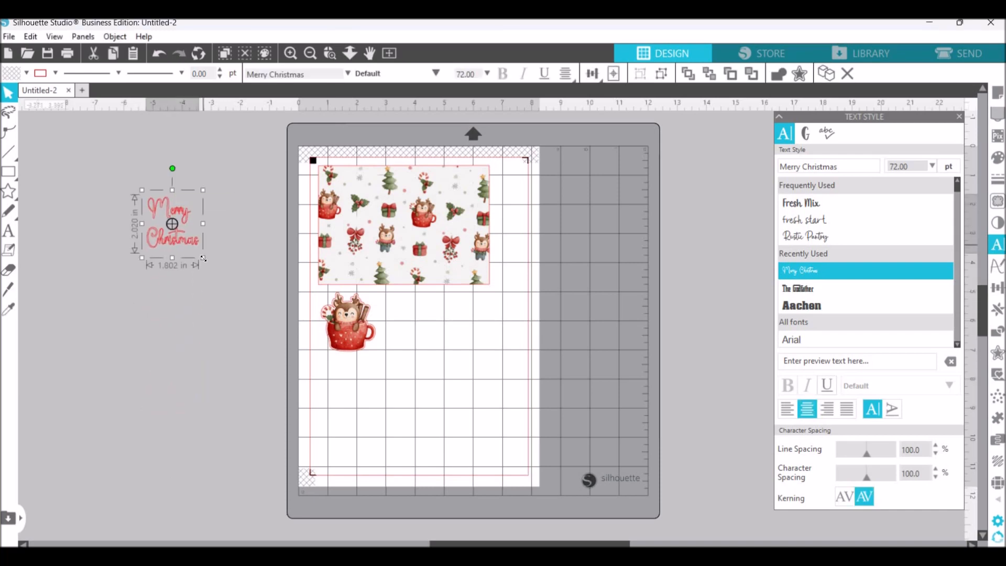
left_click_drag(243, 319, 260, 354)
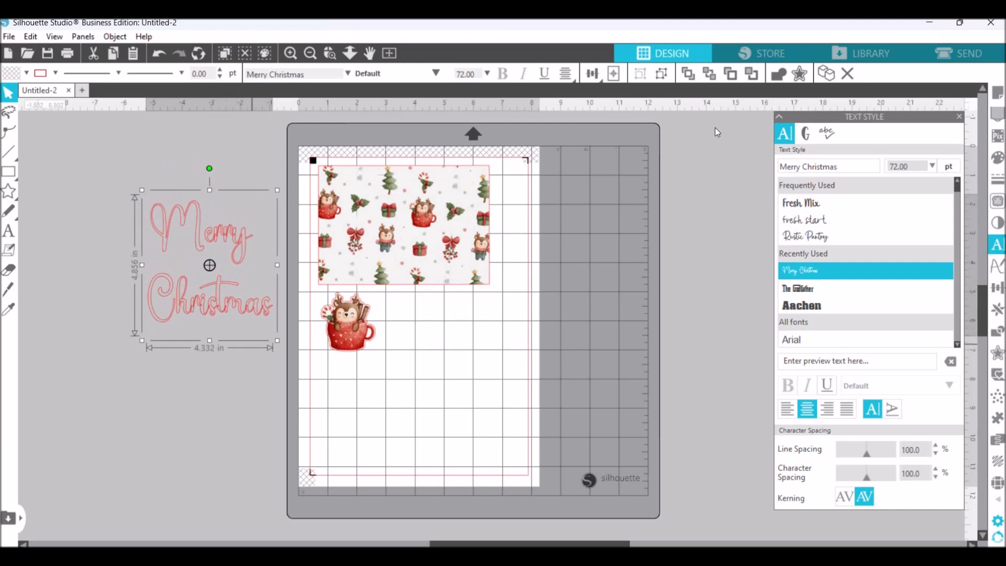
Step: Fill the "Merry Christmas" text with yellow (F7EF28)
left_click(997, 156)
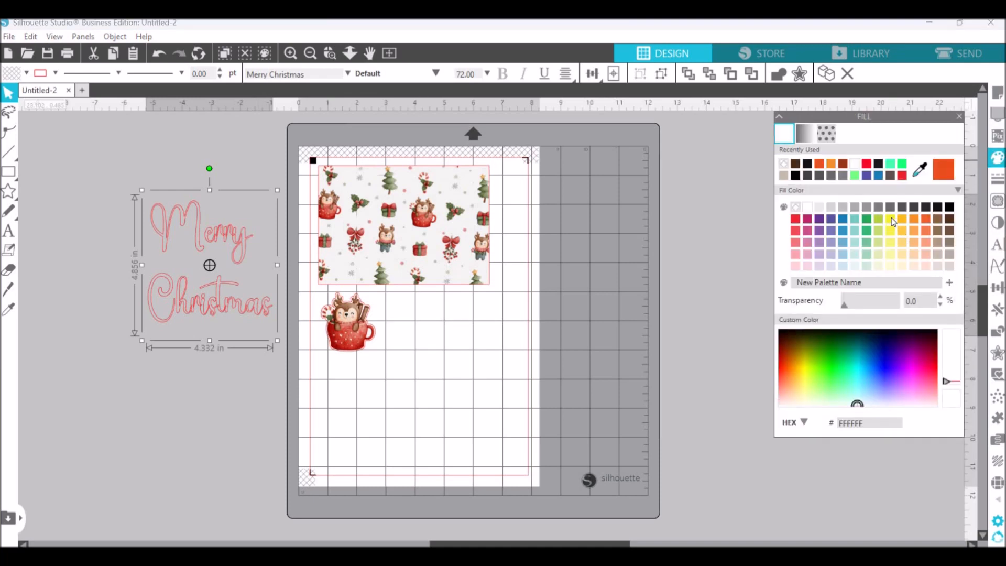
left_click(892, 218)
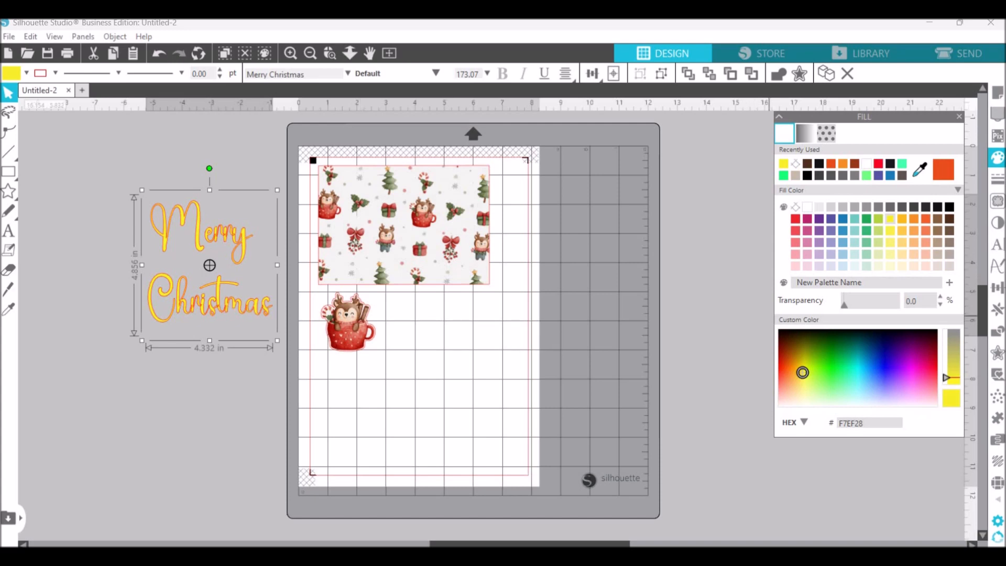
Step: Try to change the "Merry Christmas" text's font to Nottalia
left_click(997, 245)
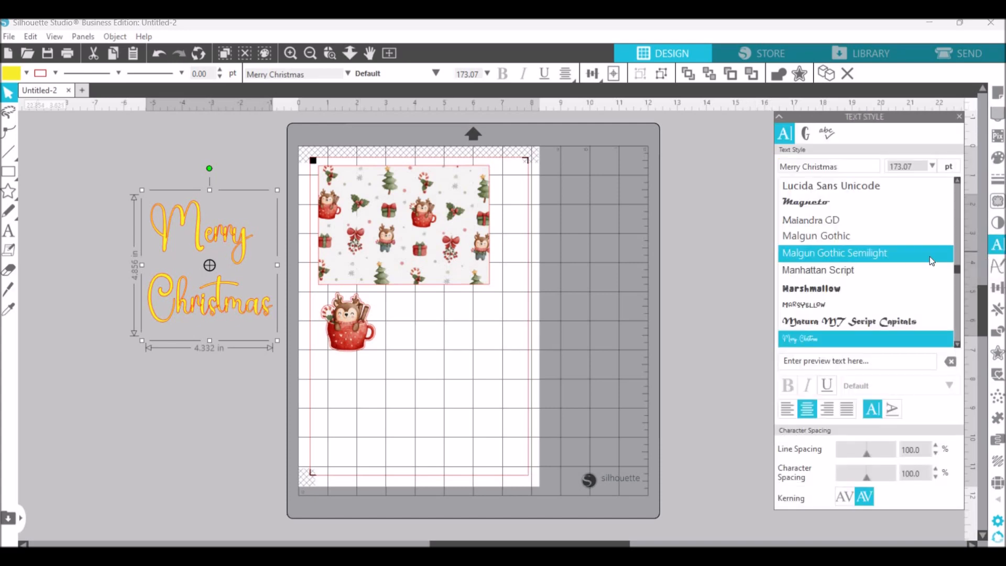
scroll(930, 256, "down", 10)
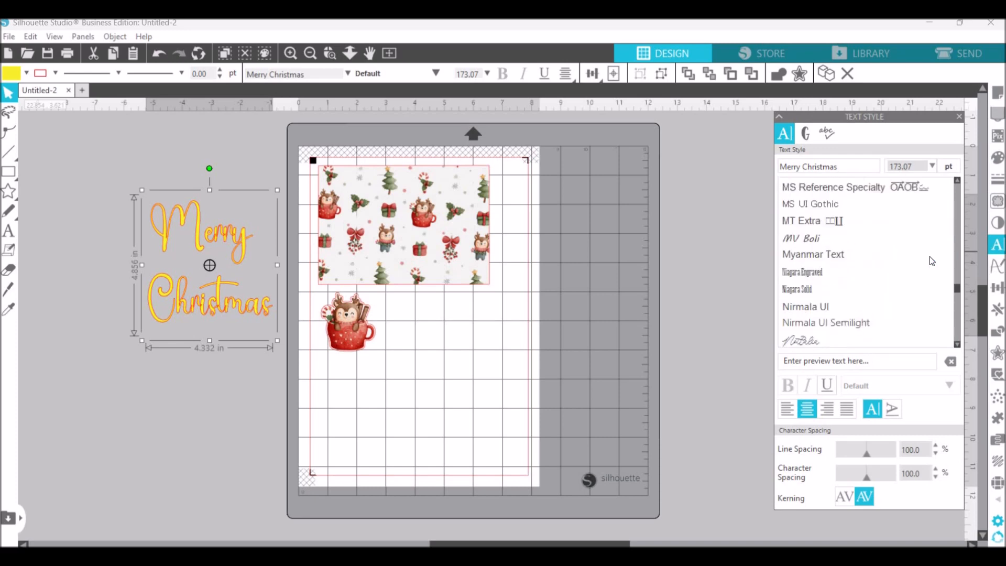
scroll(930, 261, "down", 3)
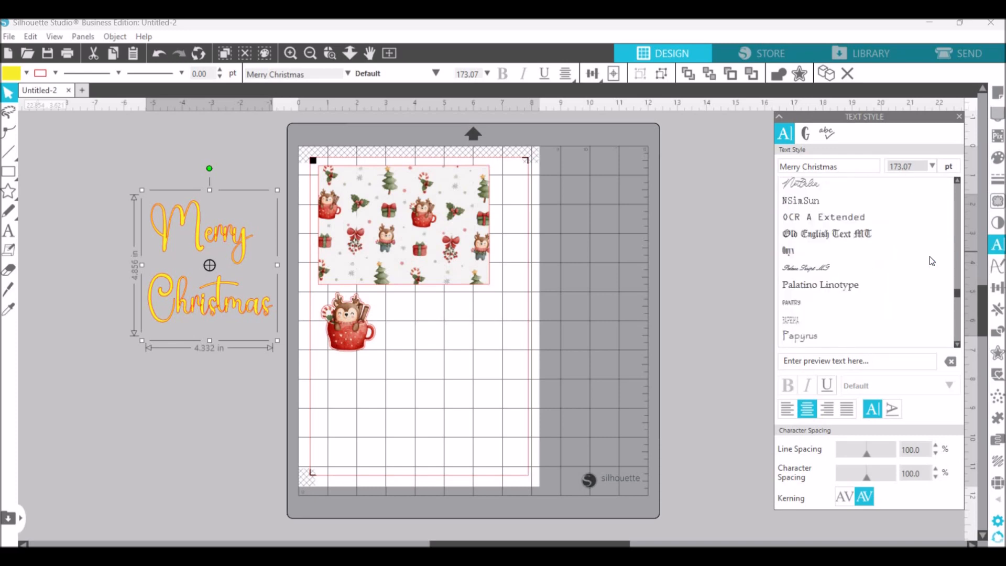
double_click(178, 306)
left_click(159, 231)
left_click(853, 204)
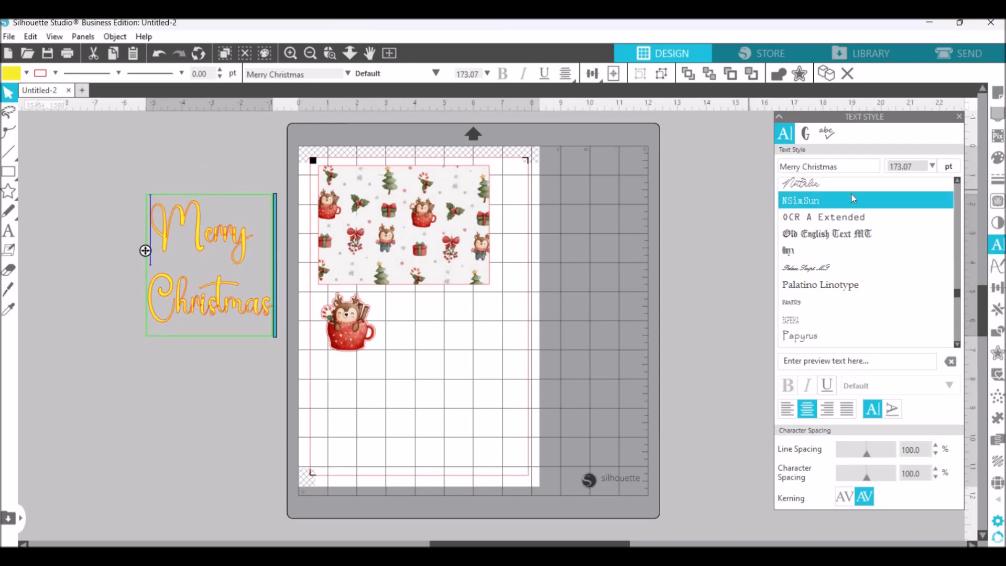
left_click(854, 185)
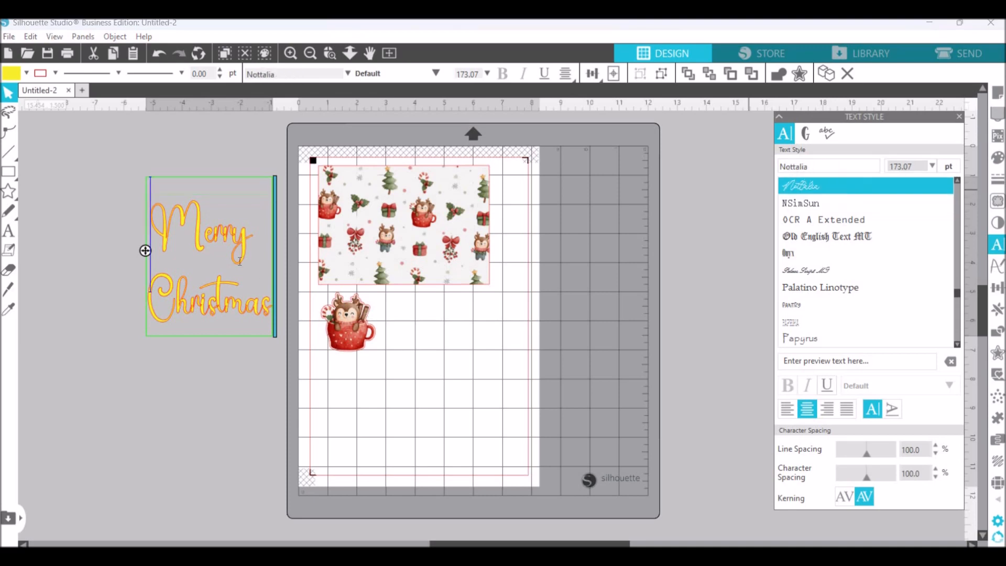
Step: Select the whole "Merry Christmas" text and change its font to Microsoft JhengHei
left_click(225, 241)
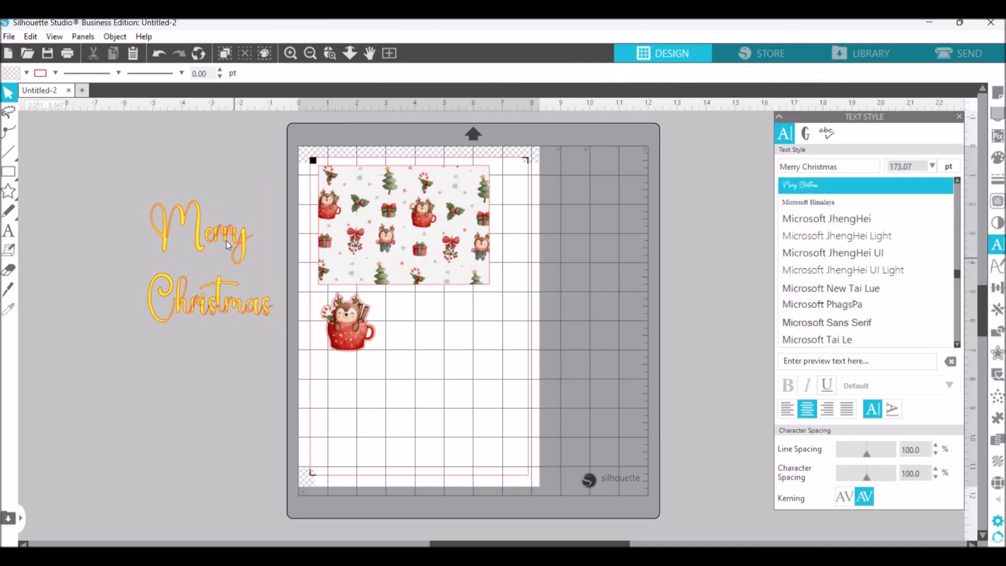
left_click(225, 240)
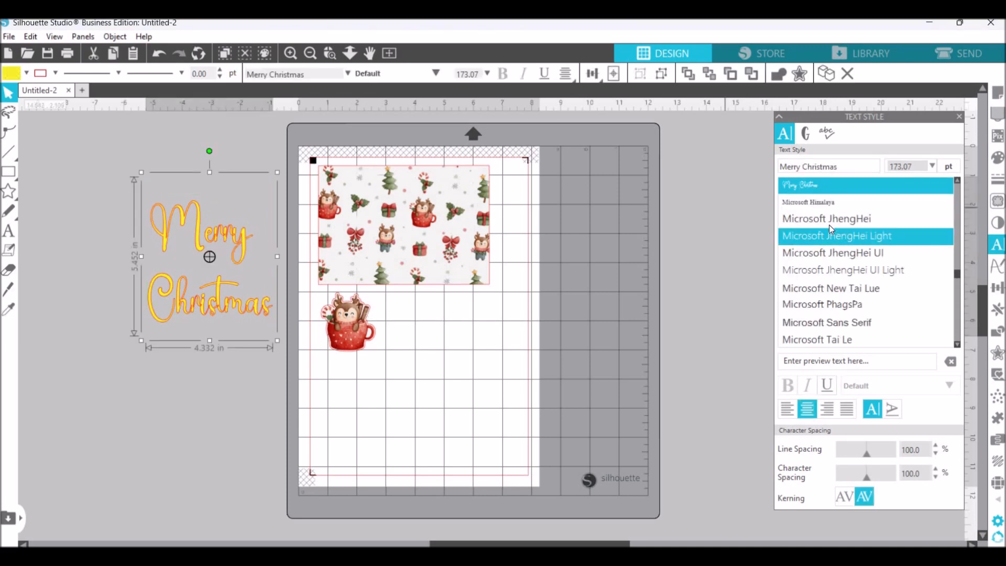
left_click(829, 225)
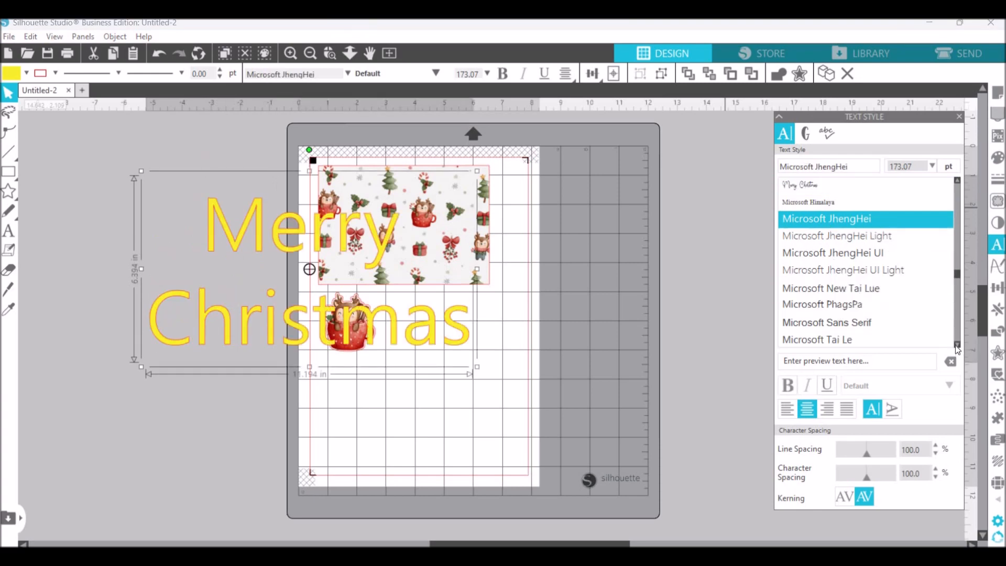
Step: Try the fonts Mistral, Modern No. 20 and MonkeyRocket on the "Merry Christmas" text
scroll(958, 350, "down", 7)
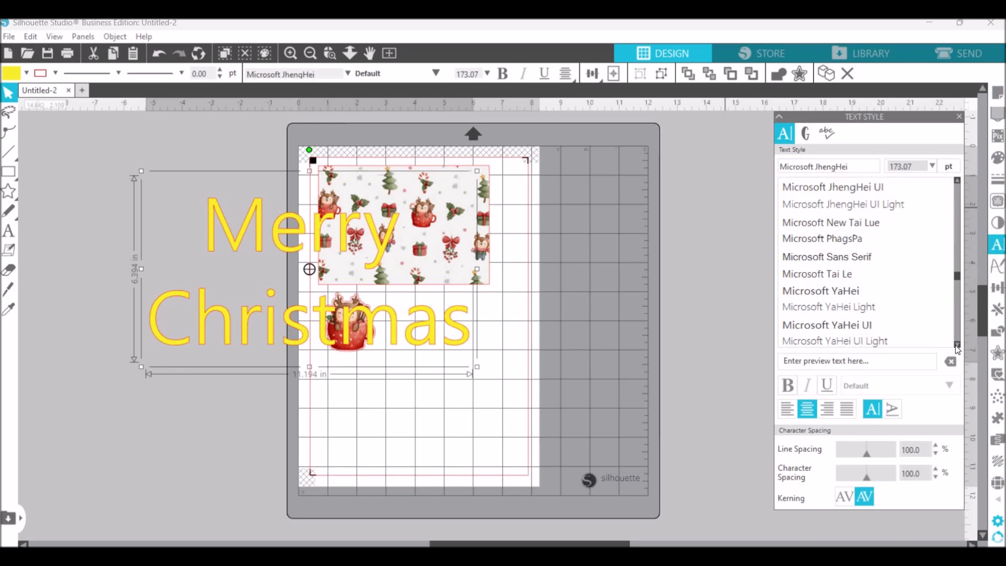
scroll(958, 350, "down", 5)
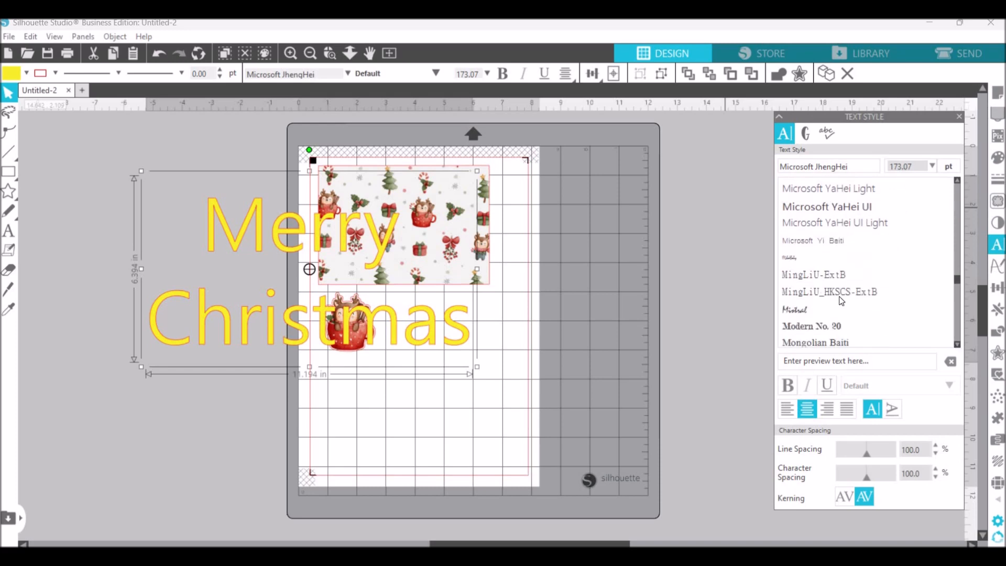
left_click(830, 295)
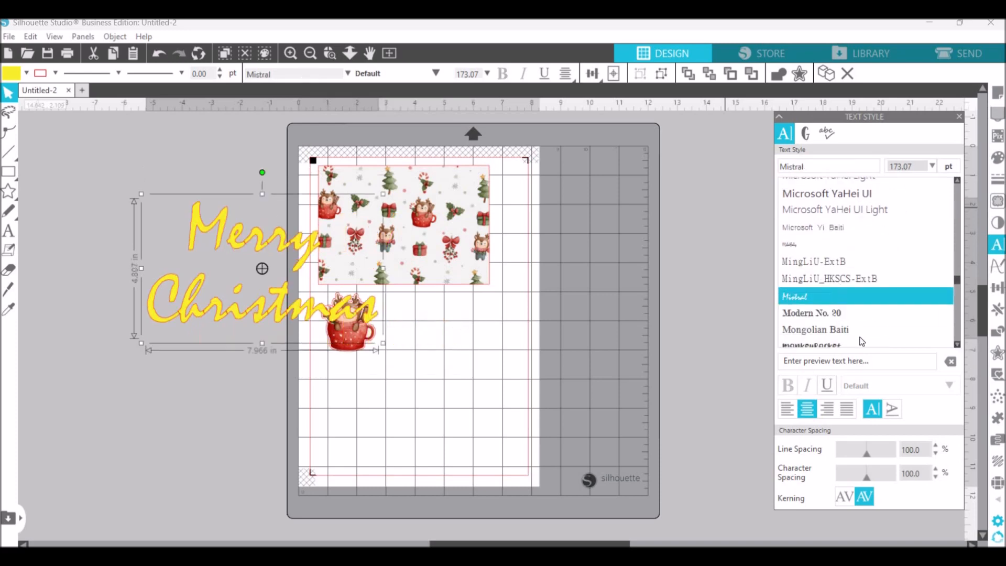
left_click(866, 309)
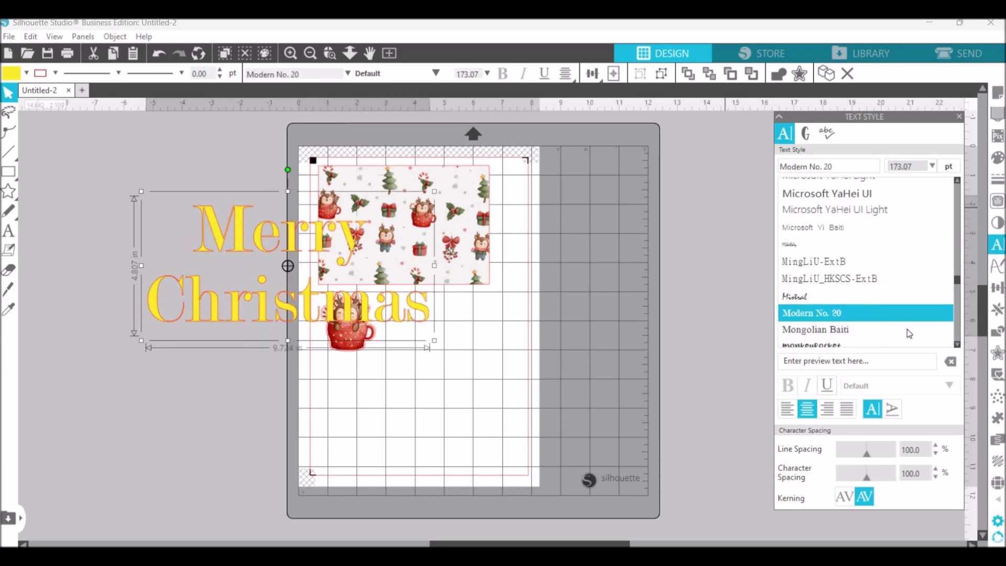
scroll(845, 301, "down", 2)
scroll(845, 302, "down", 2)
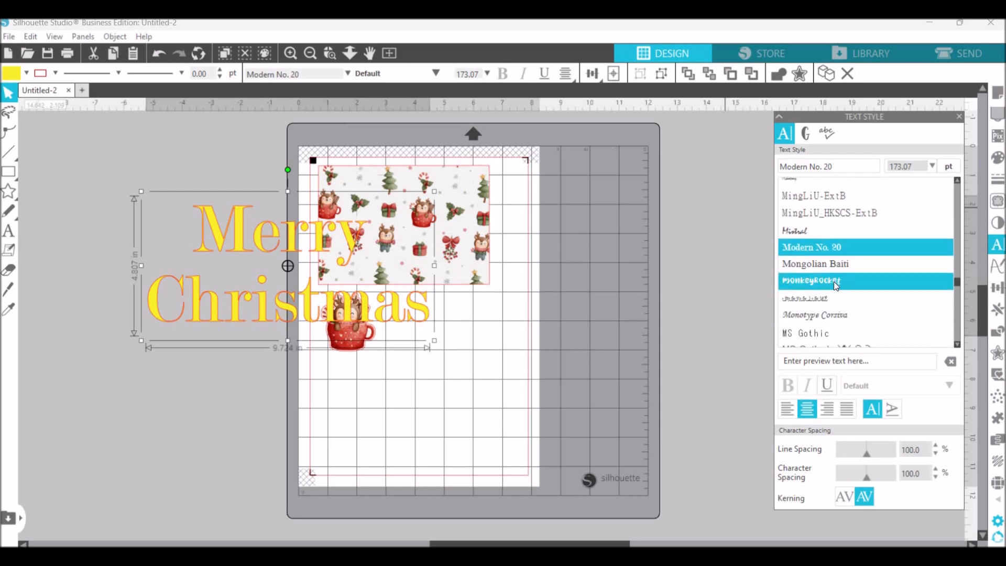
left_click(834, 281)
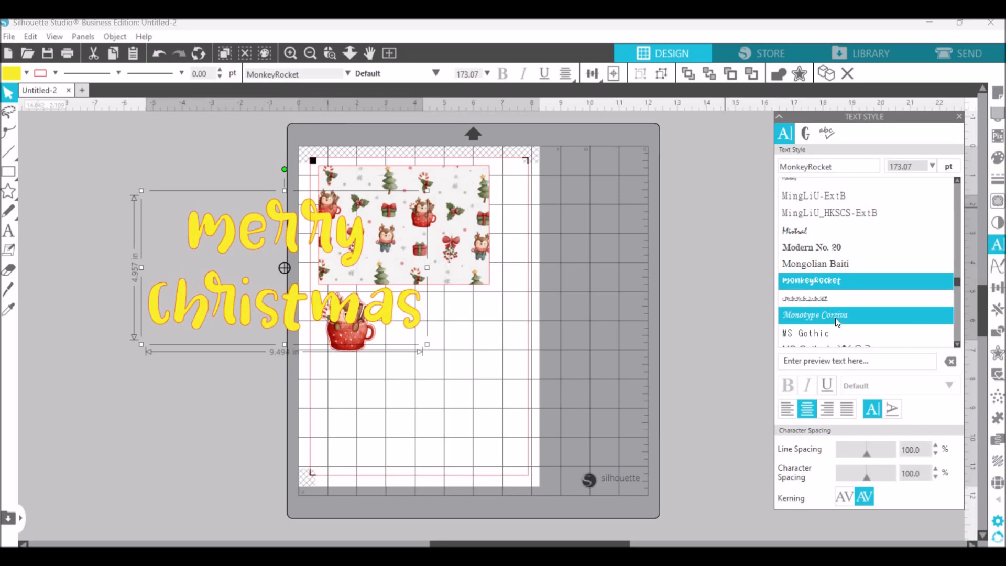
Step: Try the fonts Papyrus, Perpetua and Script MT Bold on the "Merry Christmas" text
scroll(837, 322, "down", 7)
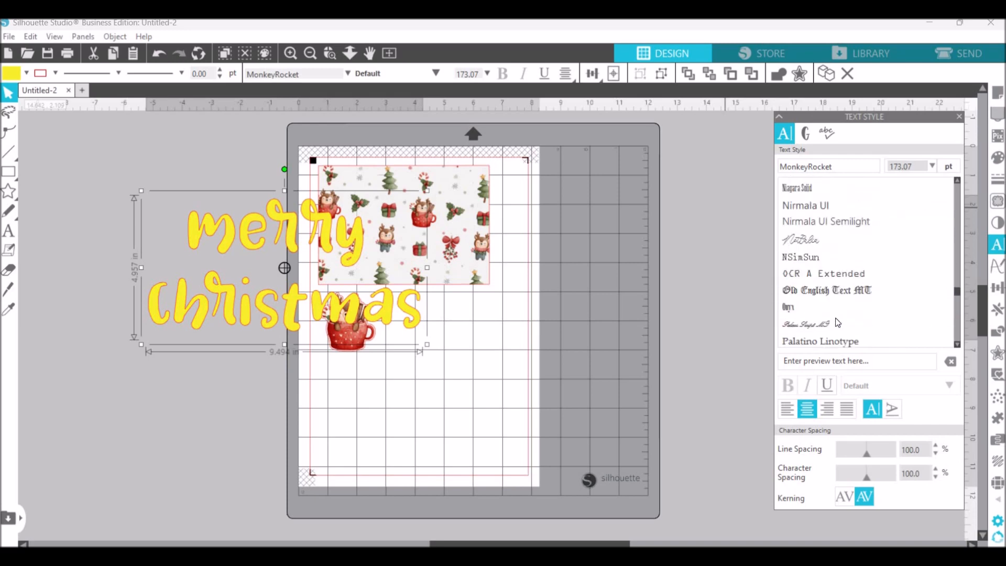
scroll(837, 322, "down", 9)
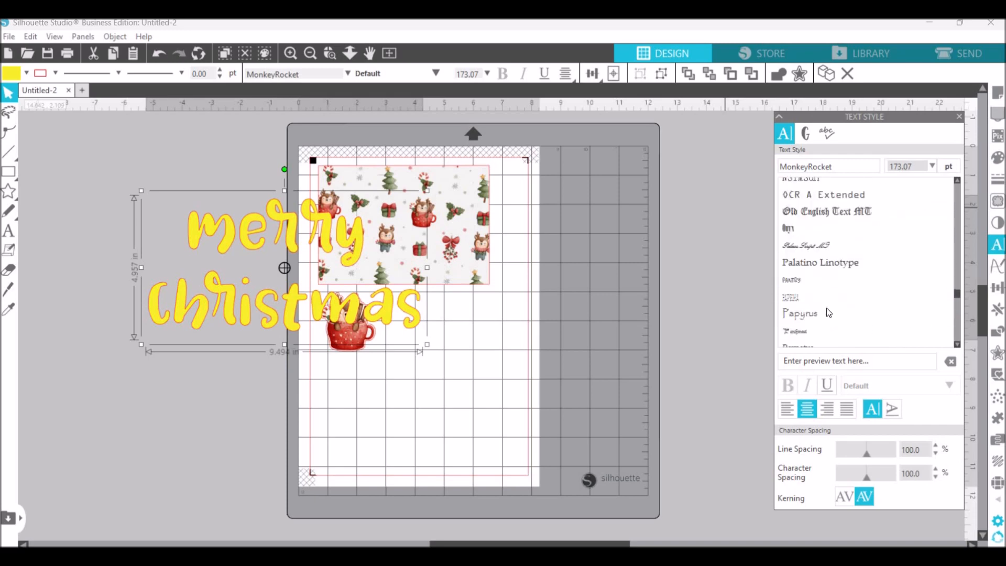
left_click(798, 234)
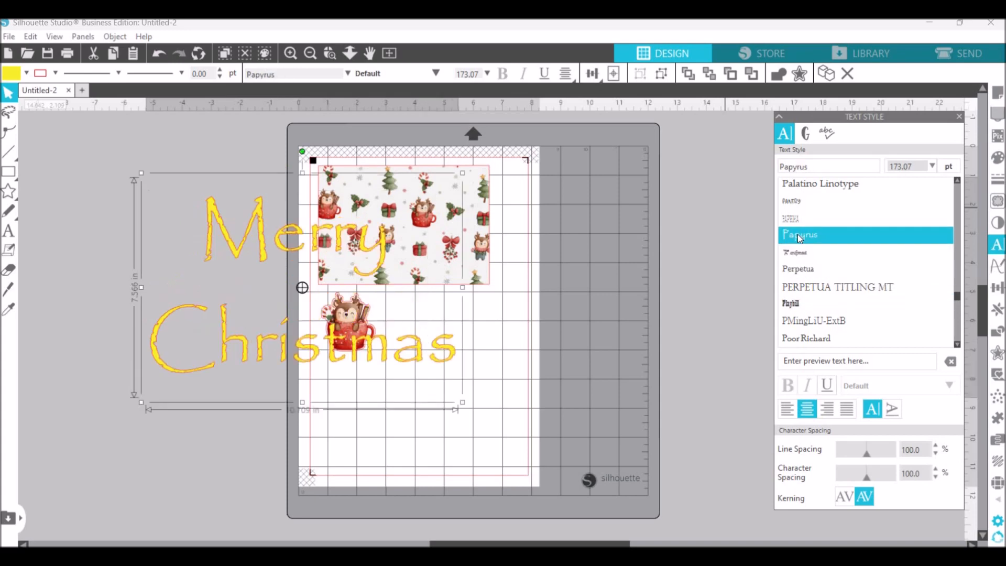
left_click(806, 269)
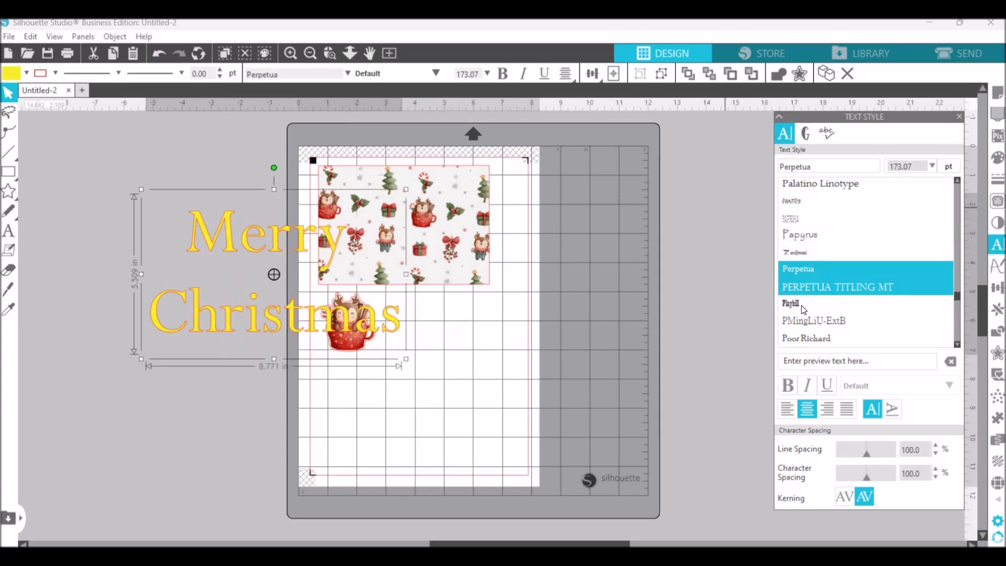
scroll(813, 310, "down", 3)
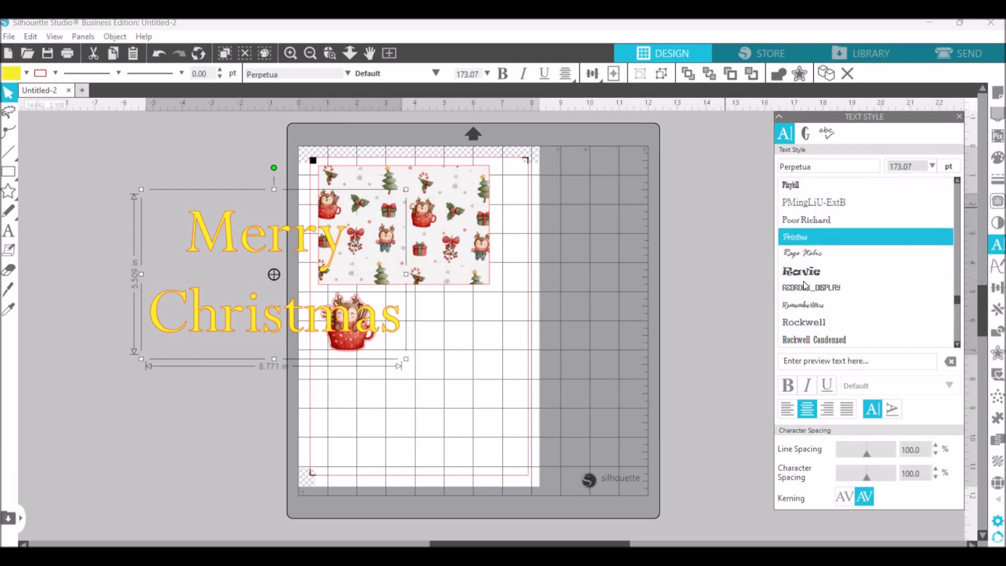
scroll(803, 281, "down", 3)
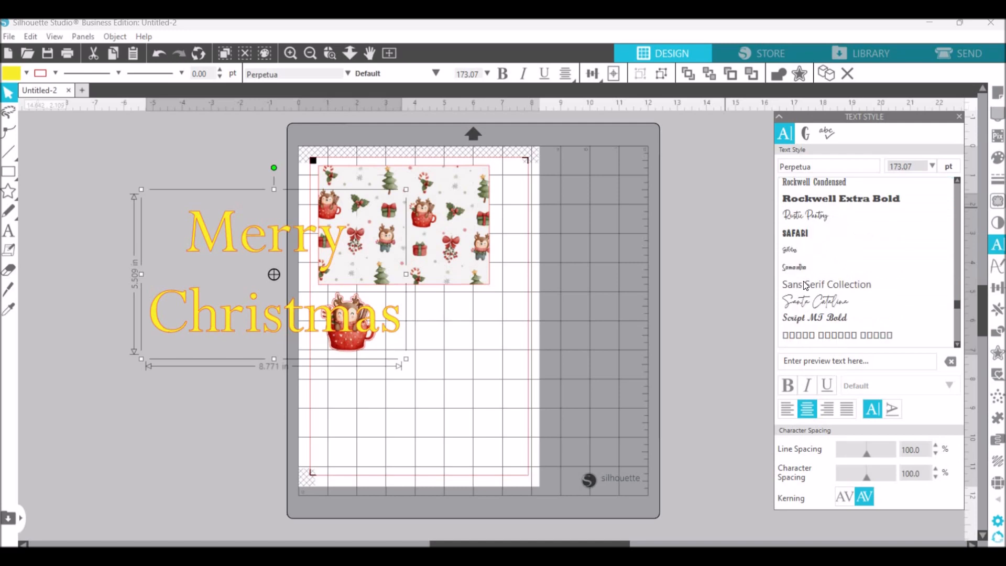
scroll(806, 285, "down", 1)
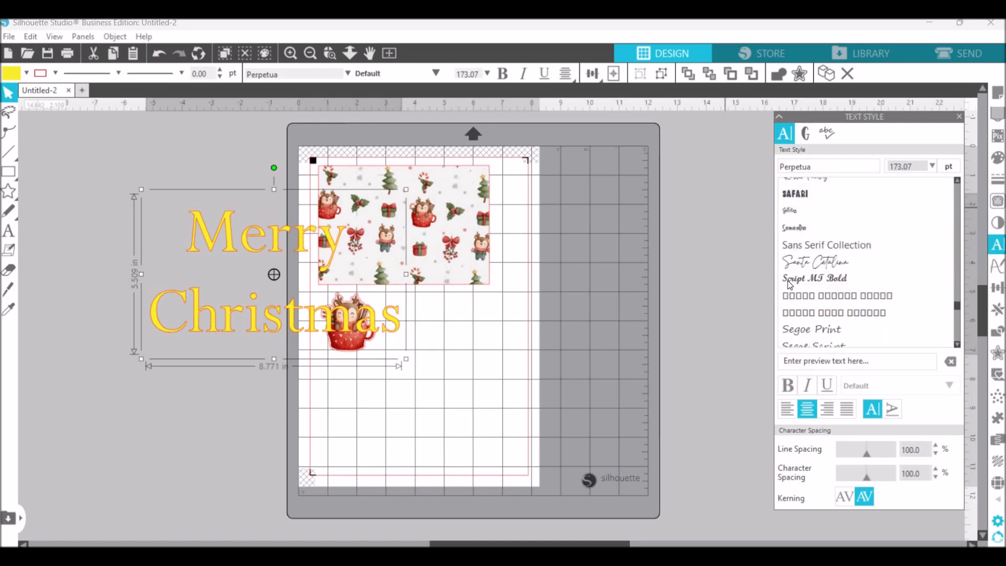
left_click(788, 281)
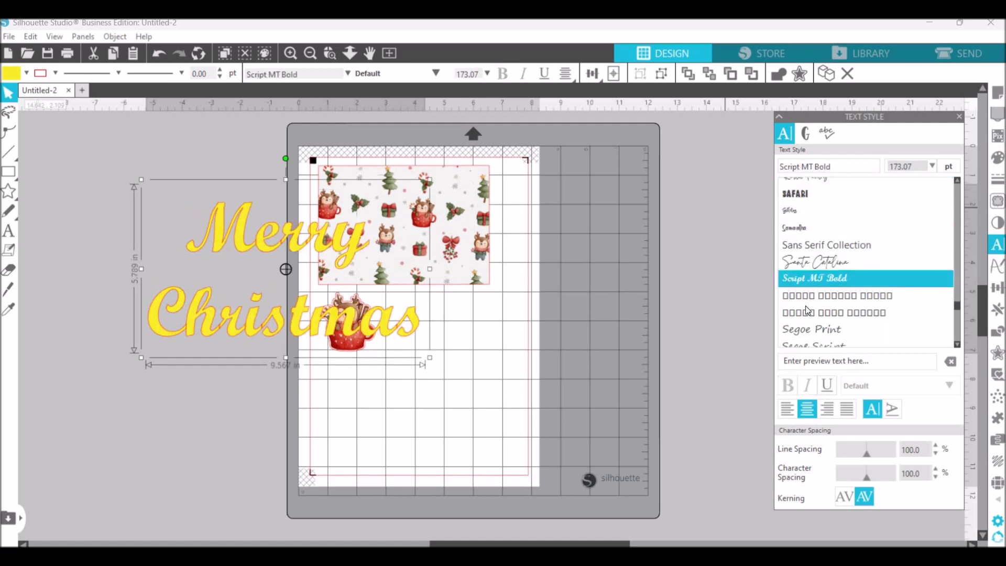
Step: Try Segoe Print on the "Merry Christmas" text and settle on the Segoe Script font
scroll(806, 306, "down", 1)
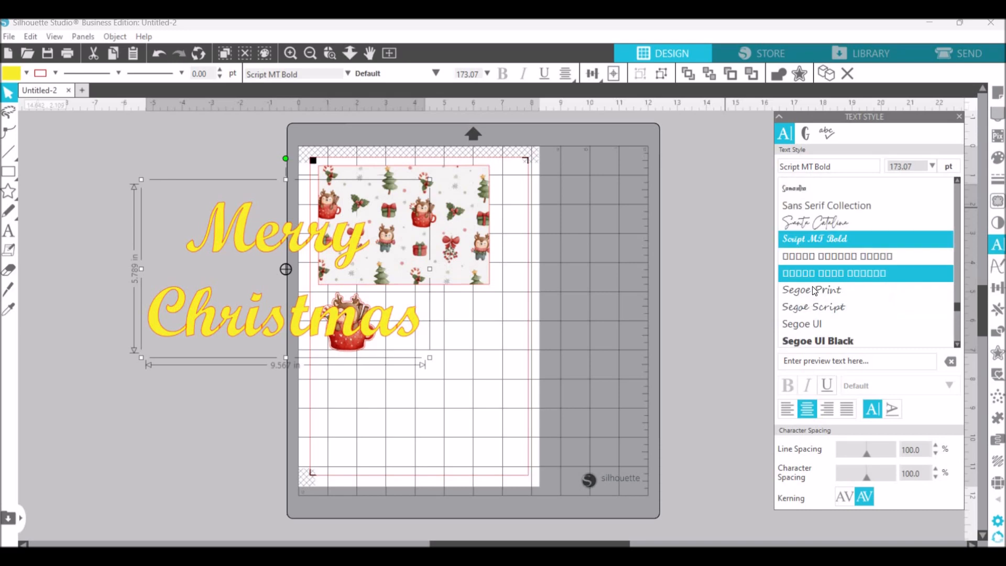
left_click(812, 293)
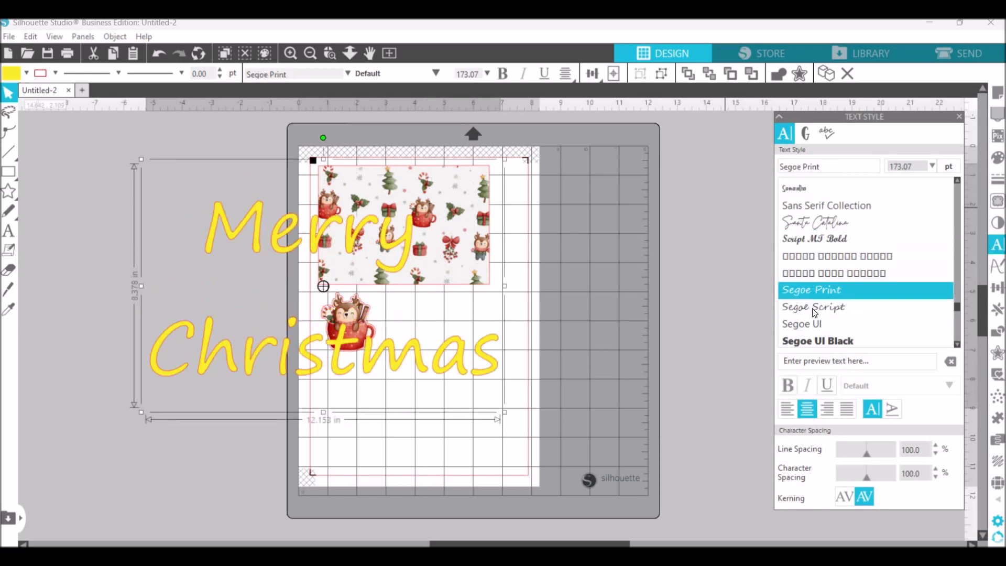
left_click(812, 308)
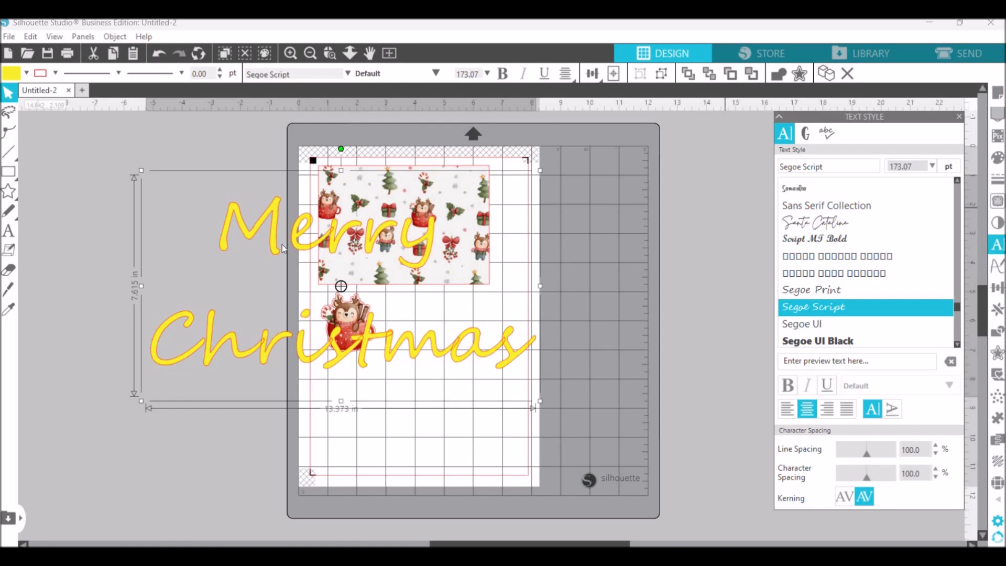
Step: Move the "Merry Christmas" text off the mat and shrink it to about 5.11 x 2.91 in
left_click_drag(334, 234, 172, 248)
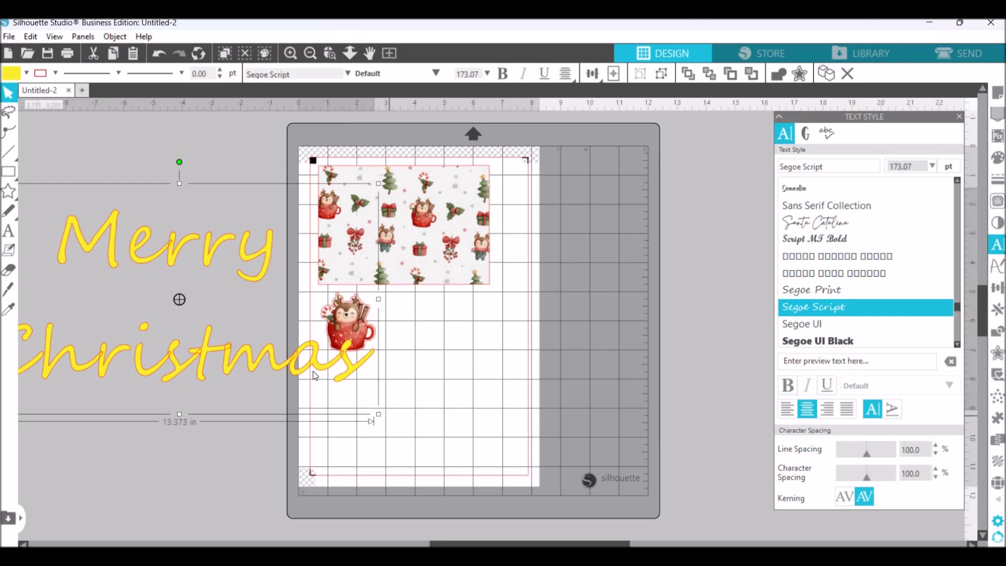
left_click_drag(378, 414, 263, 348)
left_click_drag(126, 275, 449, 271)
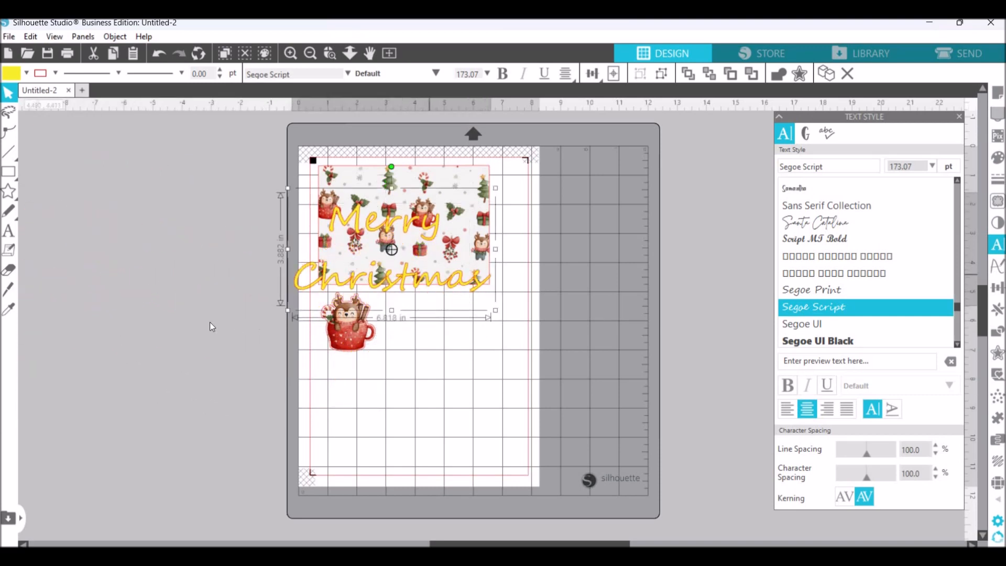
key("ctrl+z")
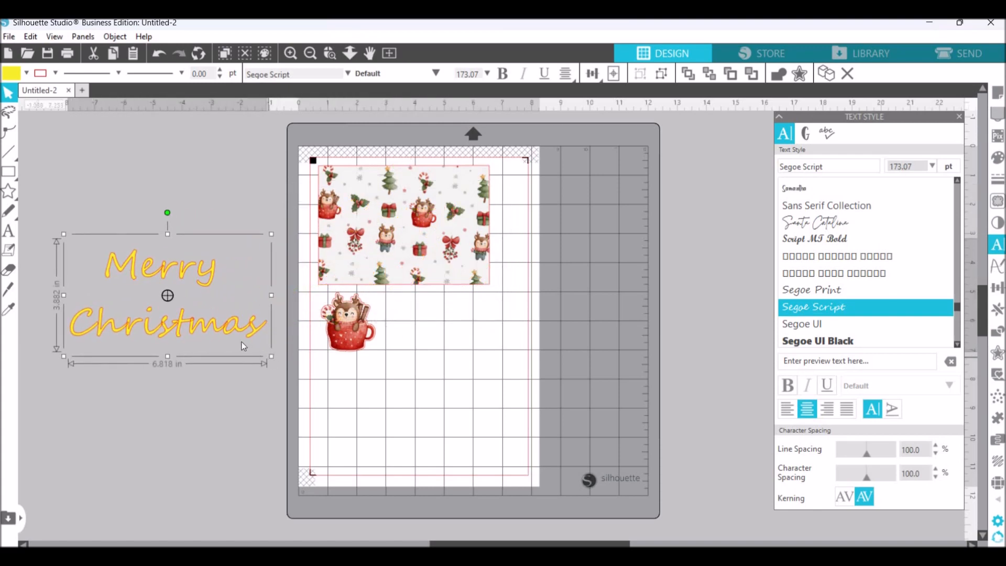
left_click_drag(220, 333, 166, 312)
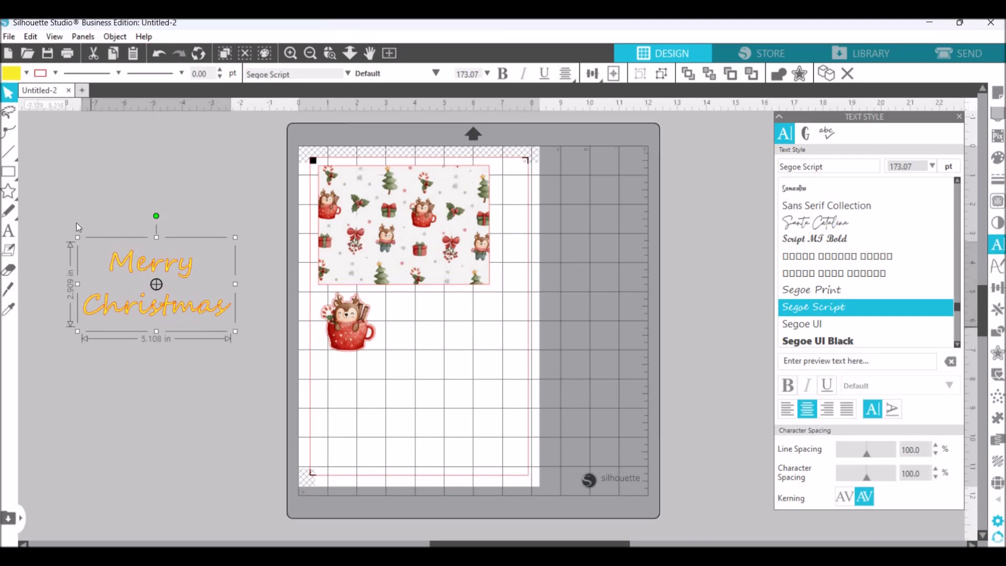
left_click(236, 349)
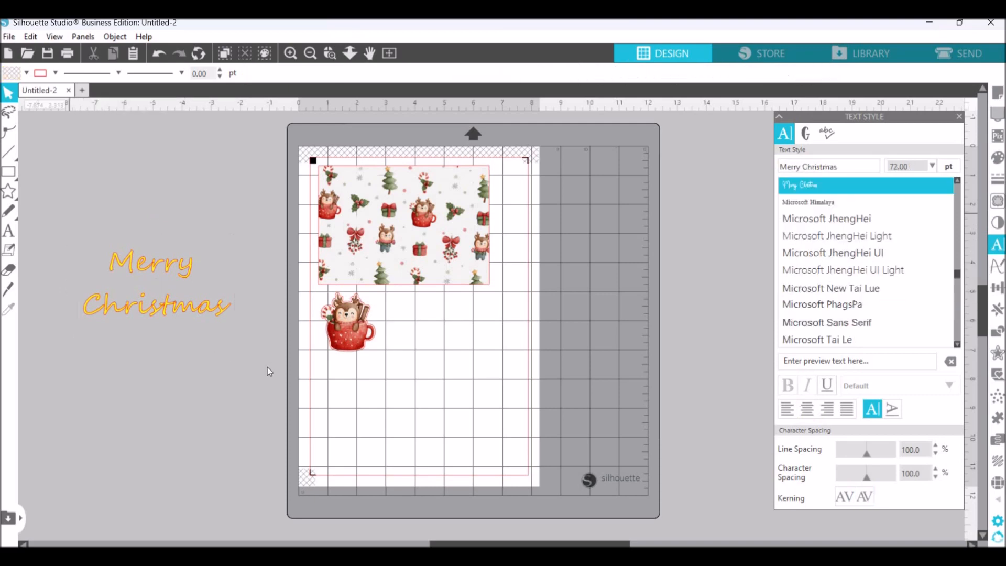
Step: Try welding the "Merry Christmas" text and undo the weld
left_click_drag(70, 214, 267, 367)
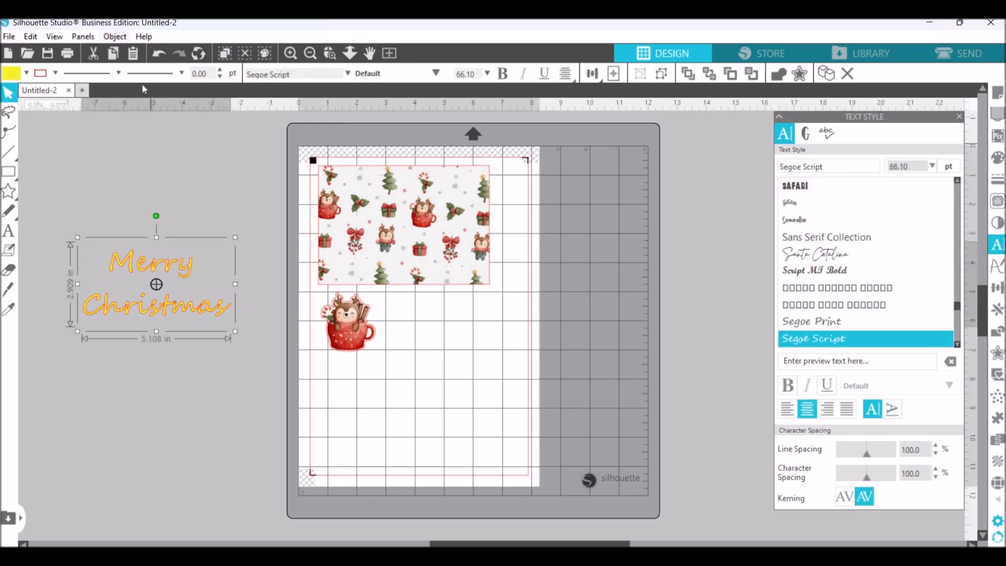
left_click(115, 37)
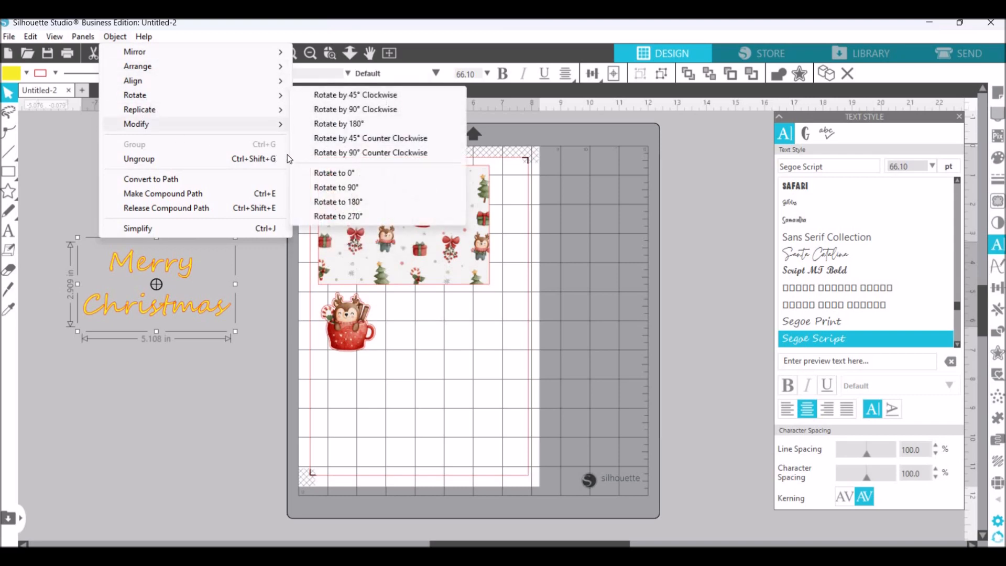
mouse_move(286, 124)
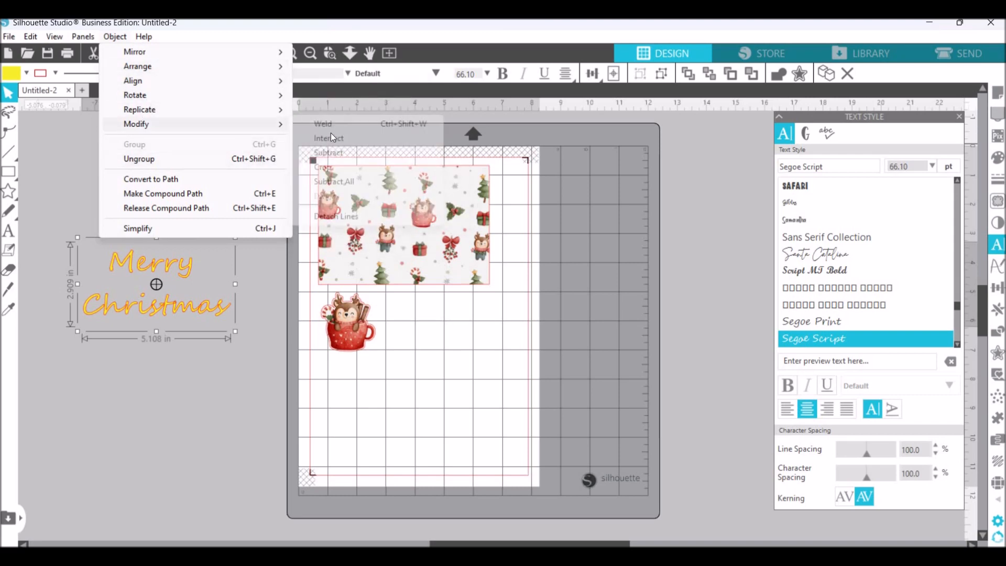
left_click(333, 127)
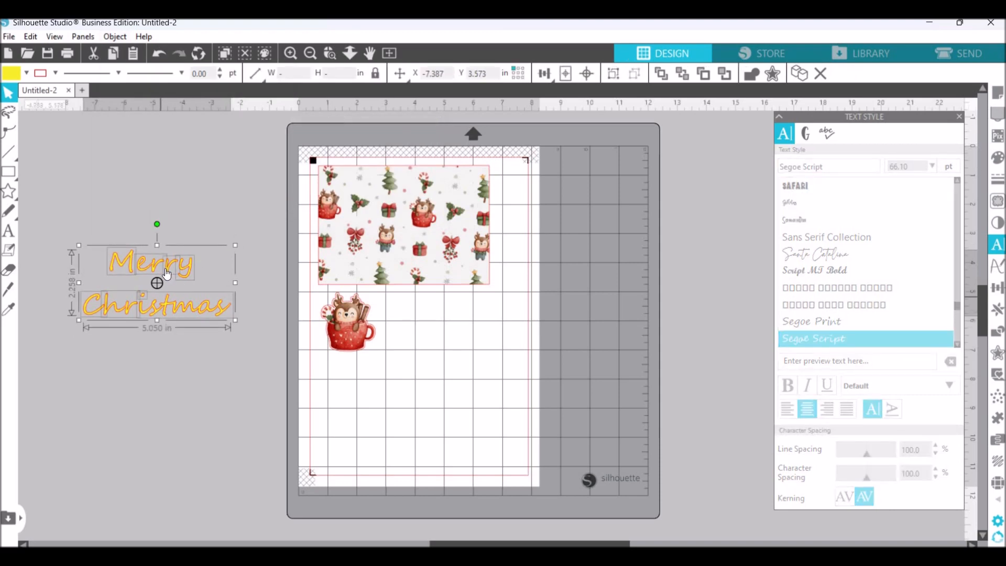
left_click(102, 203)
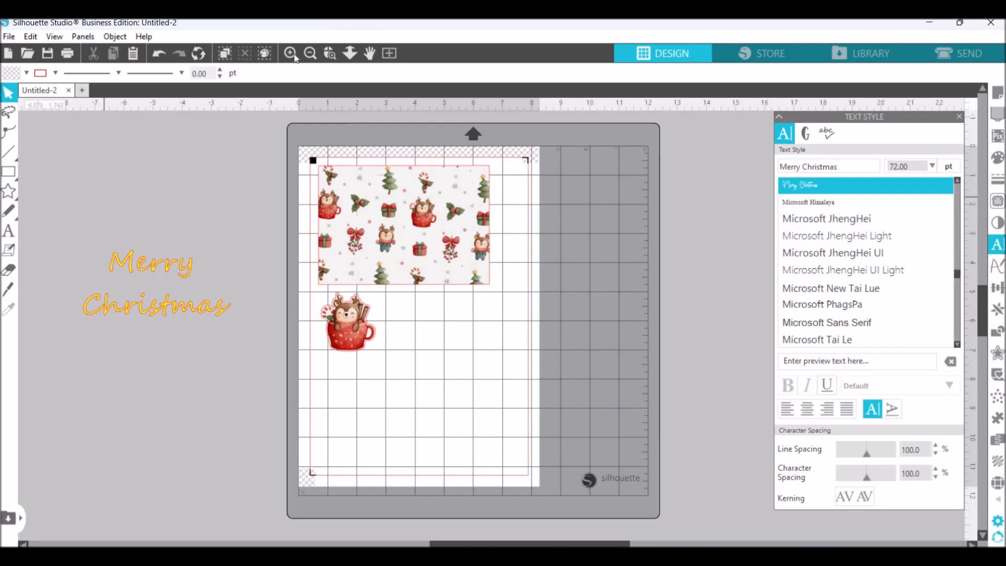
left_click(160, 53)
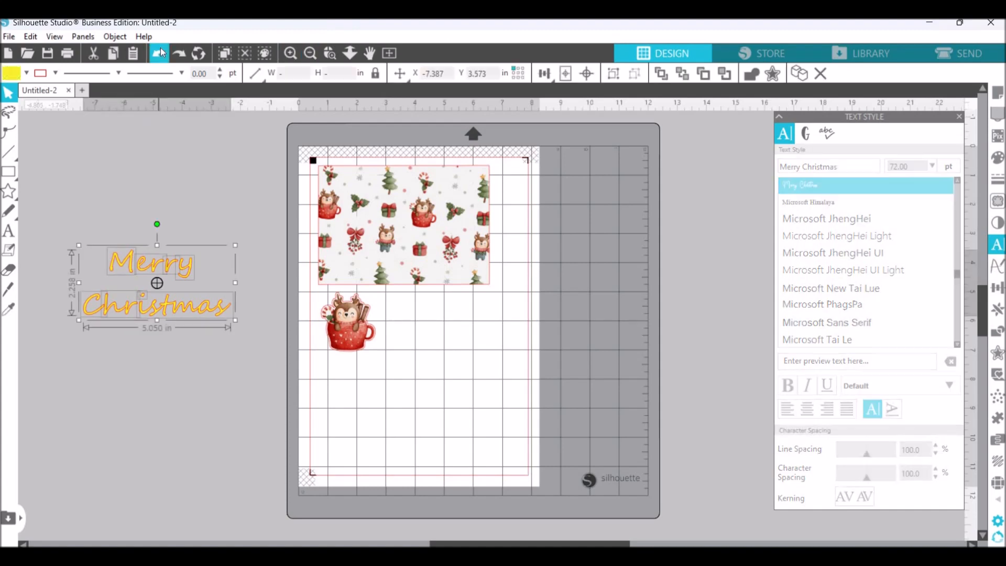
Step: Weld the overlapping Segoe Script letters of the "Merry Christmas" text
left_click(291, 53)
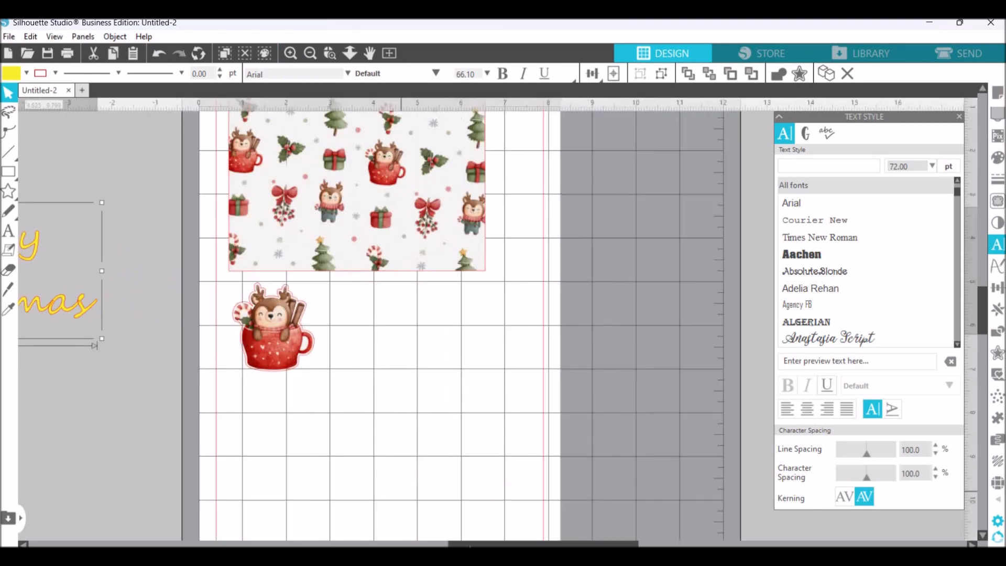
left_click_drag(469, 545, 369, 544)
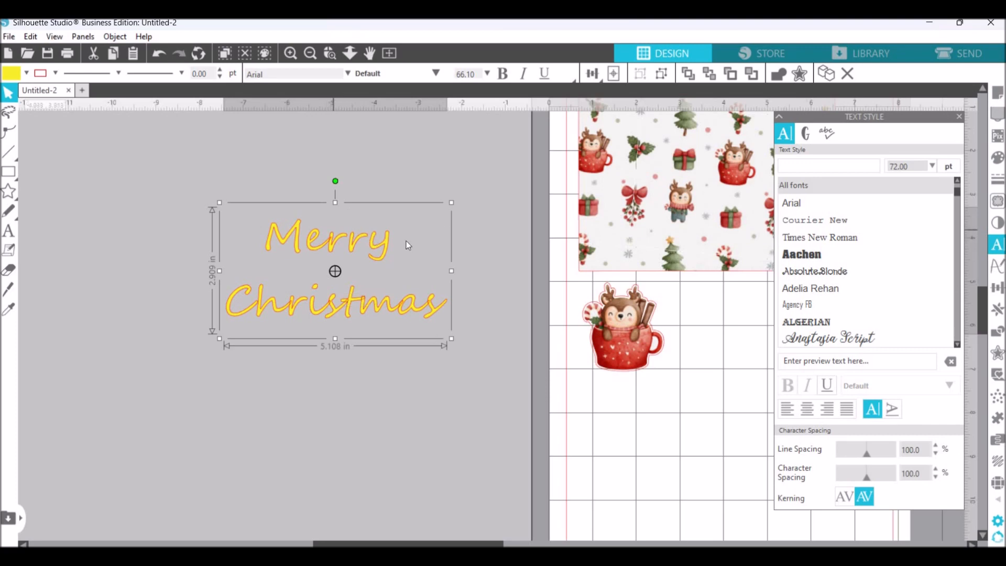
left_click(201, 176)
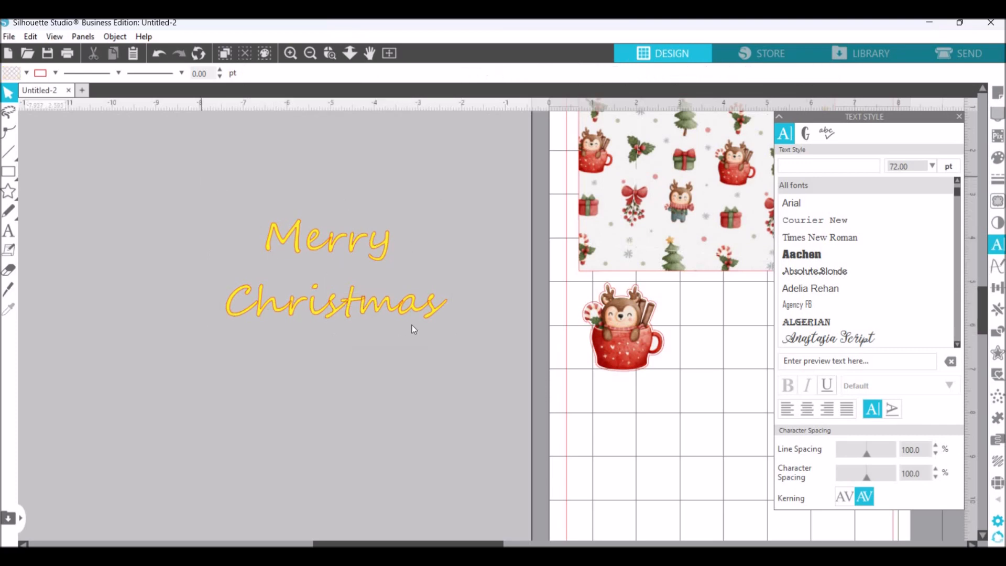
left_click(451, 336)
left_click(115, 36)
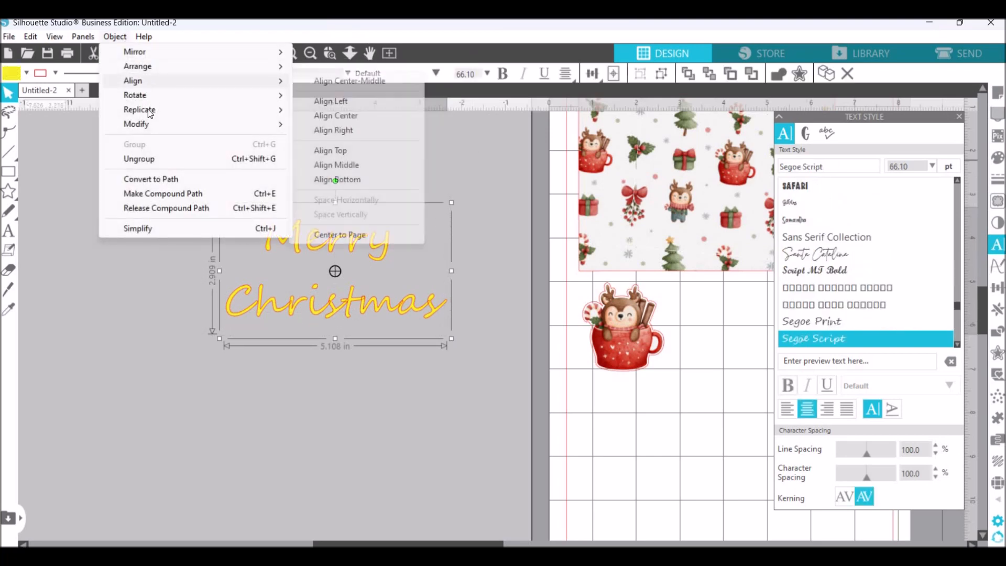
mouse_move(210, 124)
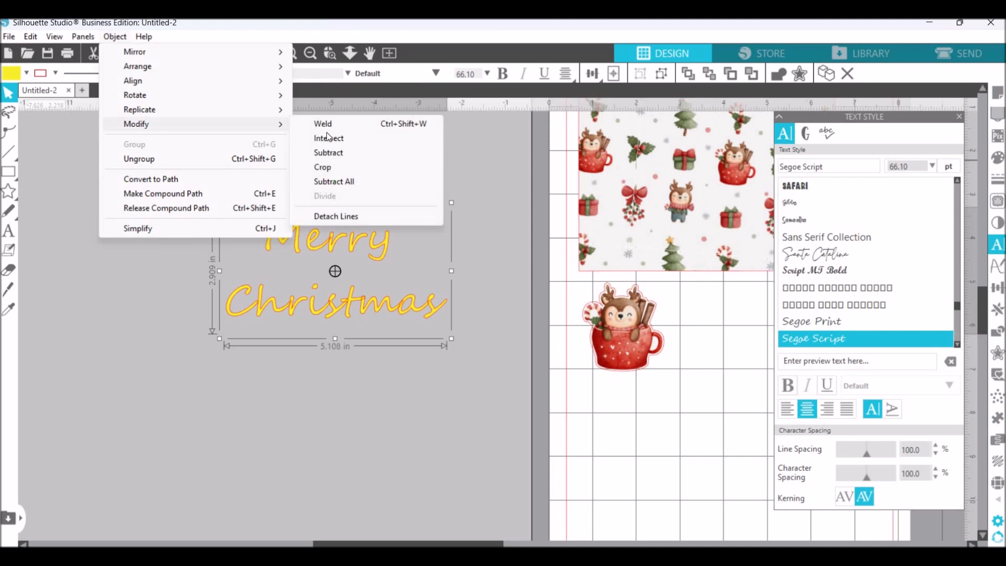
left_click(334, 124)
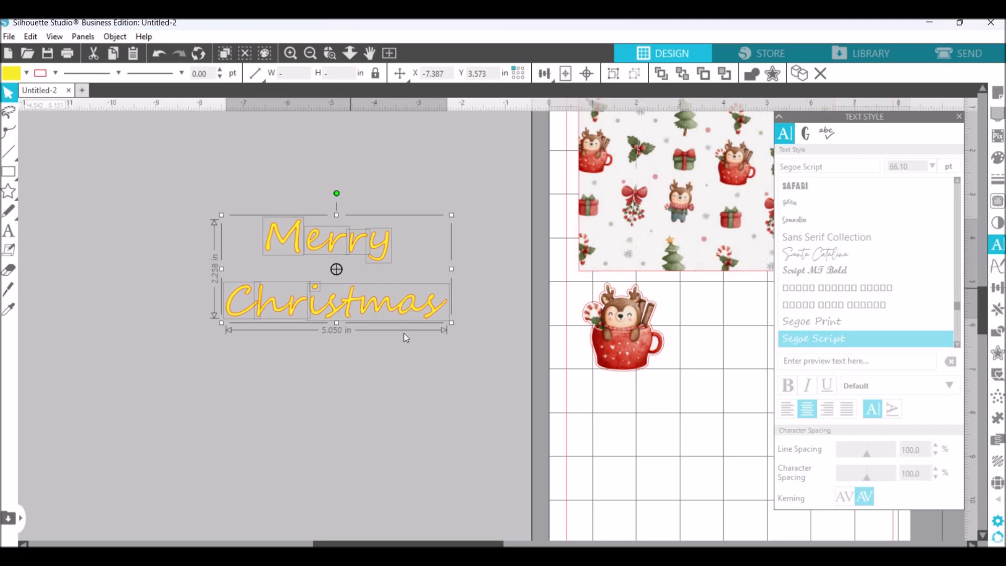
Step: Group the welded "Merry Christmas" letters and turn the group into a compound path
left_click(355, 299)
left_click_drag(228, 202, 452, 385)
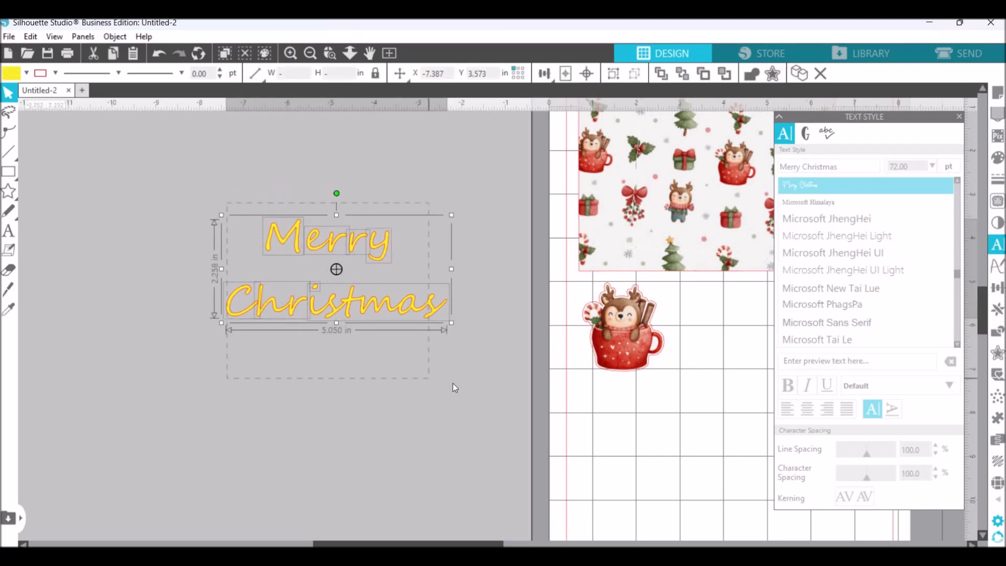
right_click(453, 385)
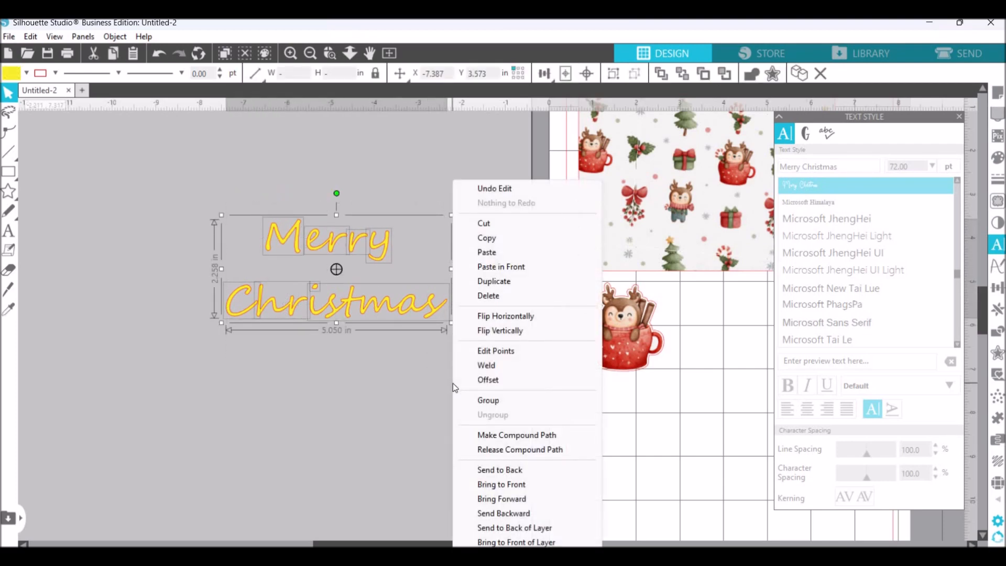
left_click(487, 400)
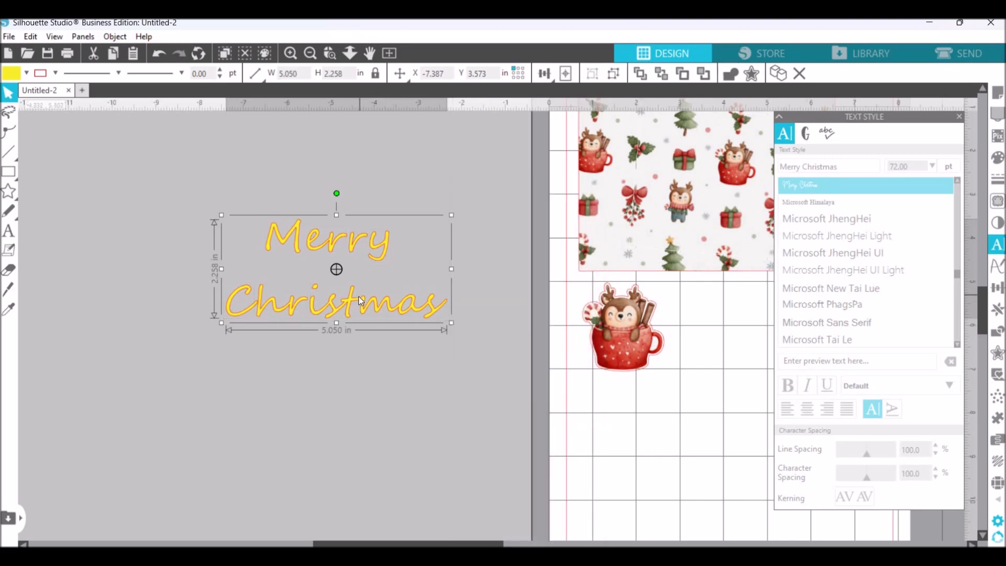
right_click(360, 301)
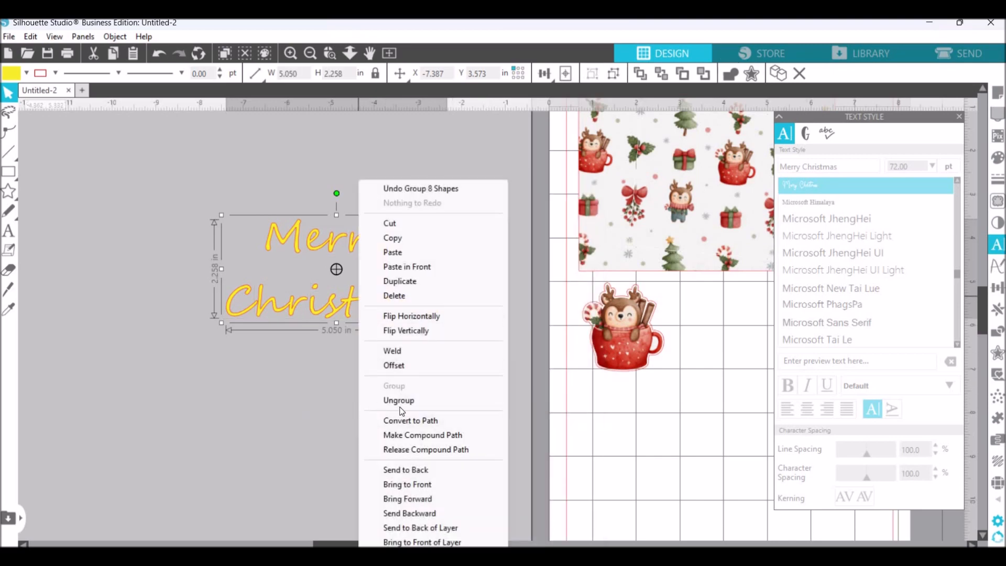
left_click(413, 441)
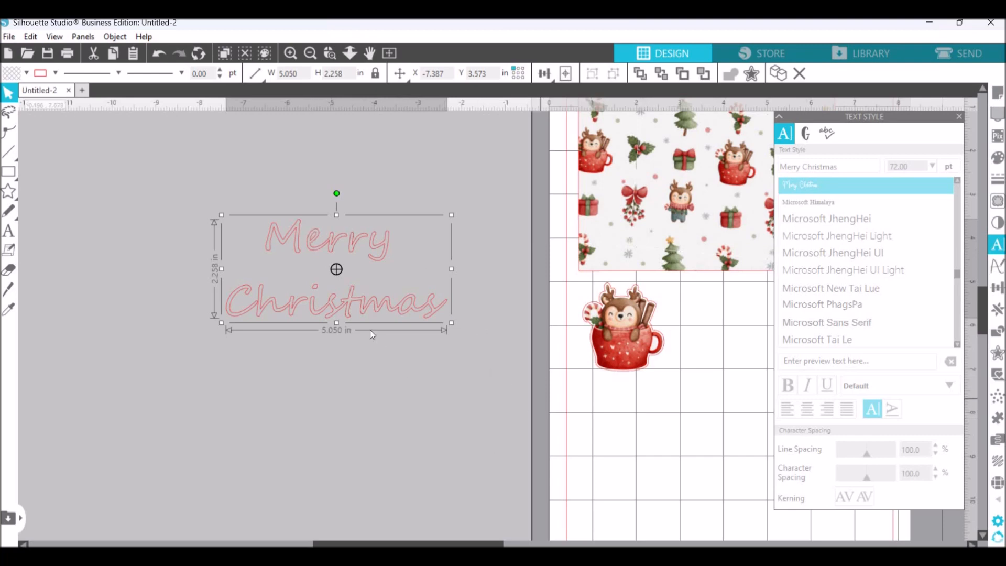
Step: Release the compound path of the unfilled "Merry Christmas" text and reselect all its letter shapes
left_click(346, 297)
right_click(399, 294)
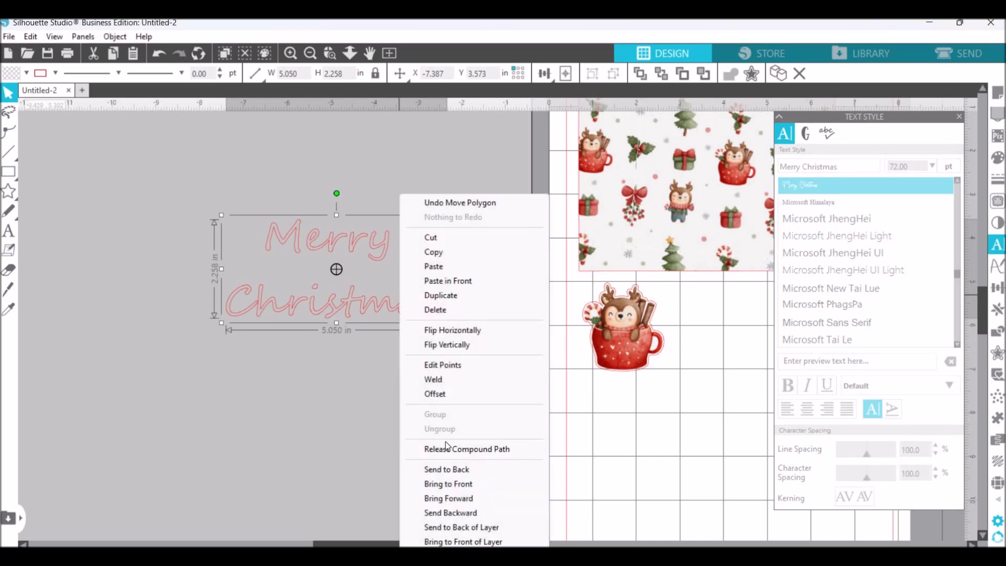
left_click(447, 449)
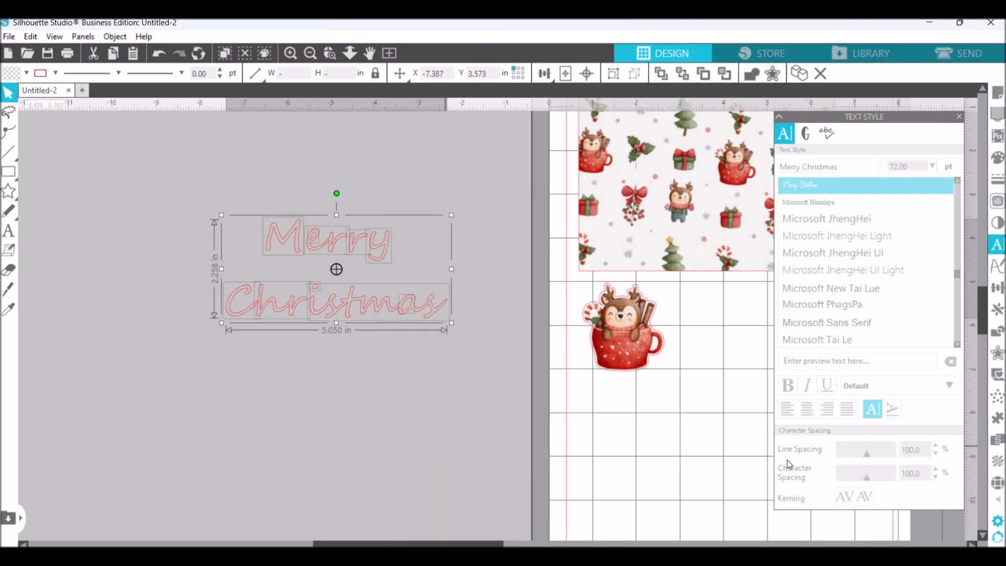
left_click(227, 199)
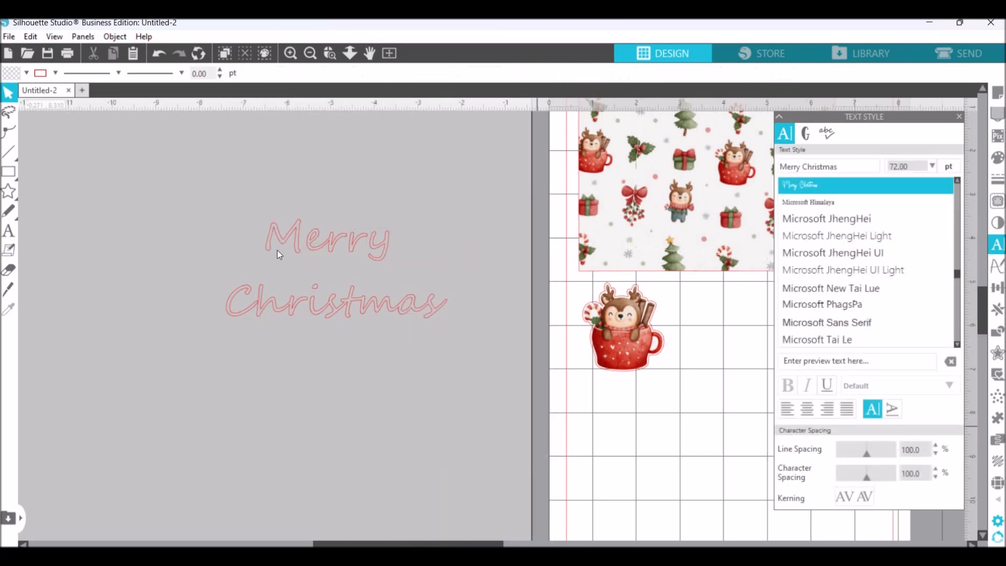
left_click_drag(460, 346, 212, 207)
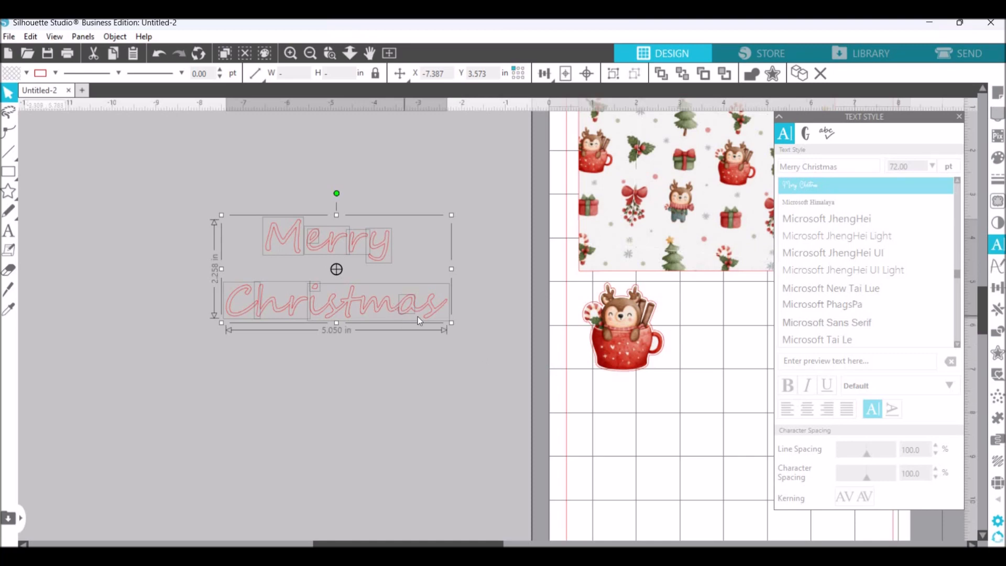
Step: Check the released "Merry Christmas" pieces by selecting the M and opening the "hr" shape for point editing
right_click(392, 340)
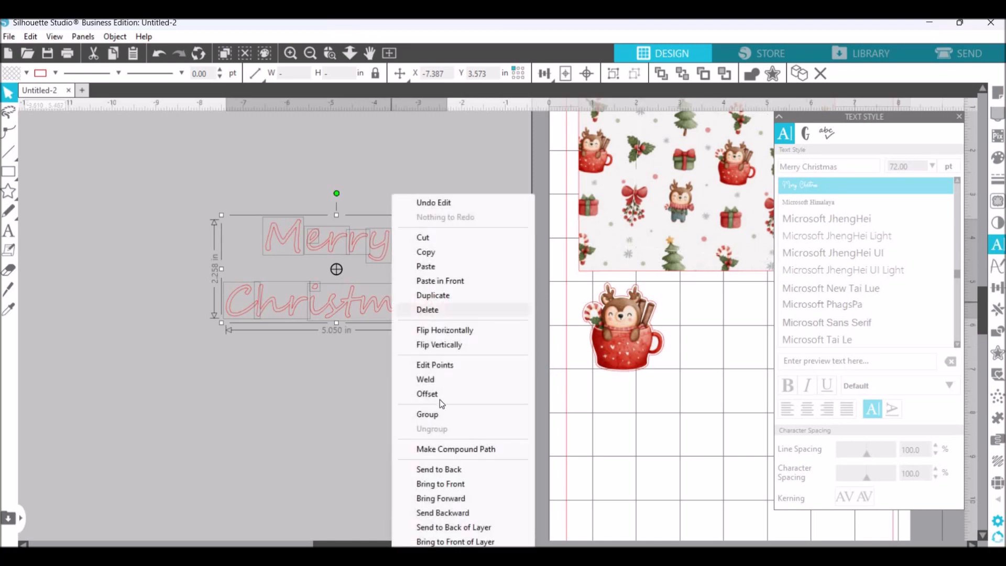
left_click(330, 379)
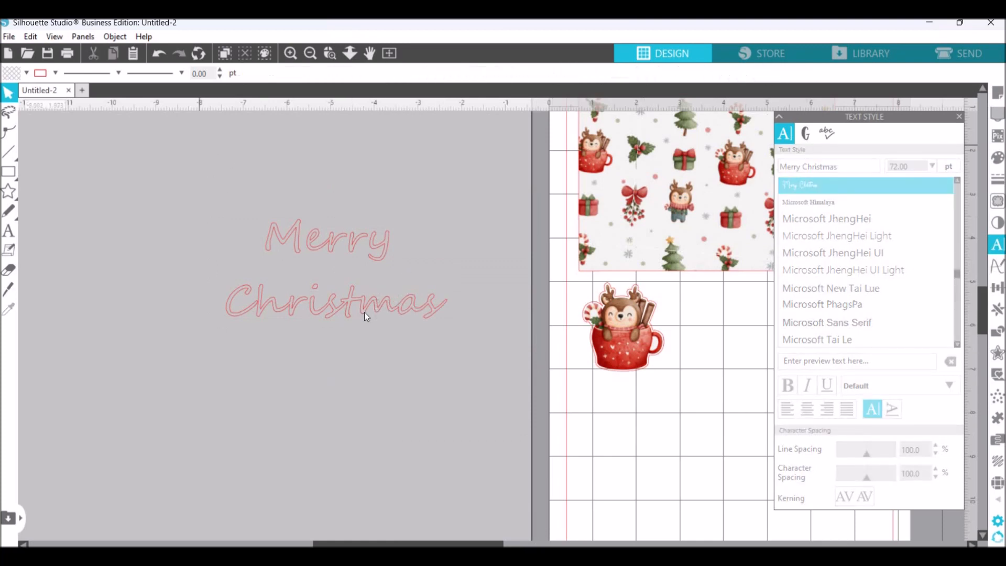
left_click_drag(201, 147, 296, 272)
left_click(279, 366)
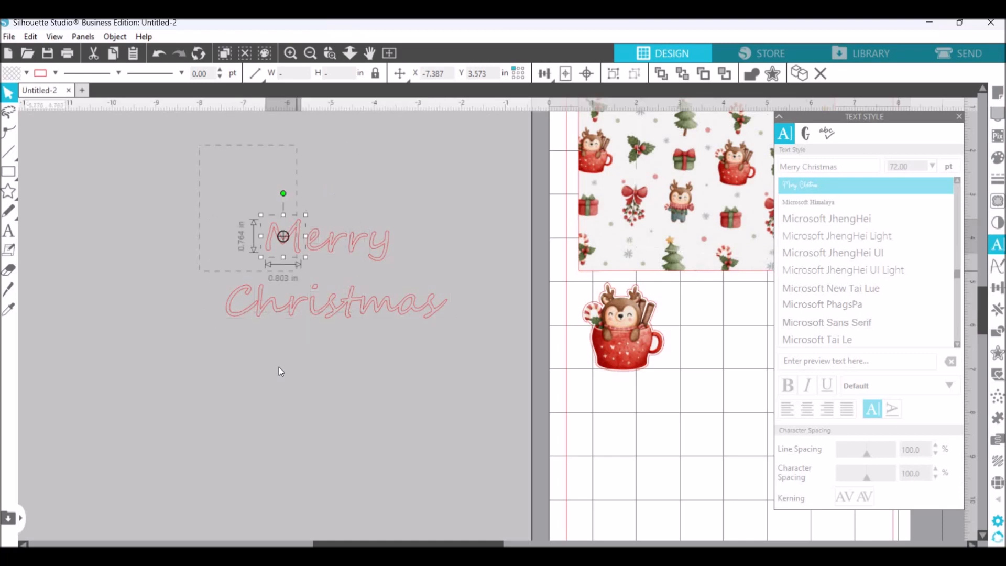
double_click(301, 298)
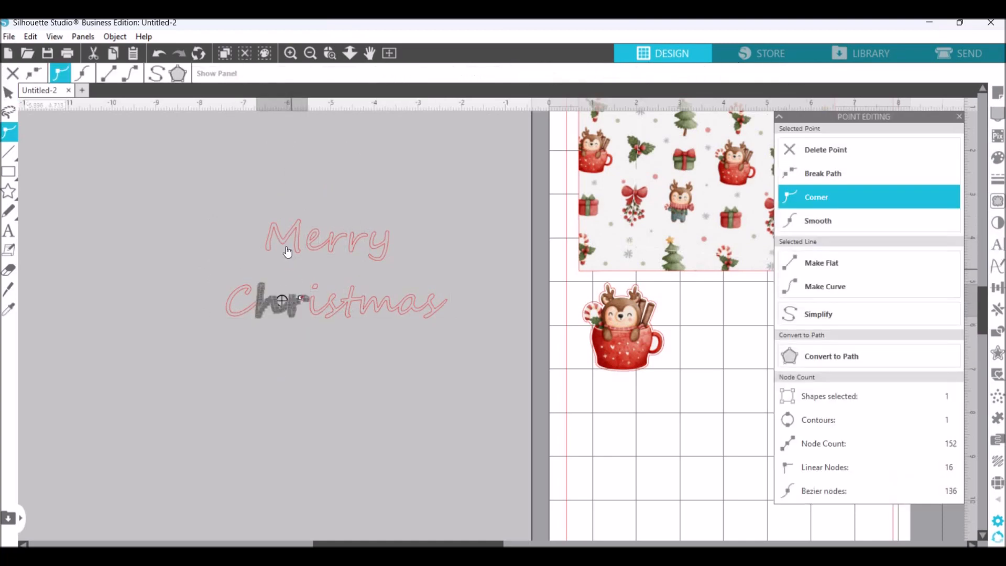
left_click(286, 251)
left_click(287, 239)
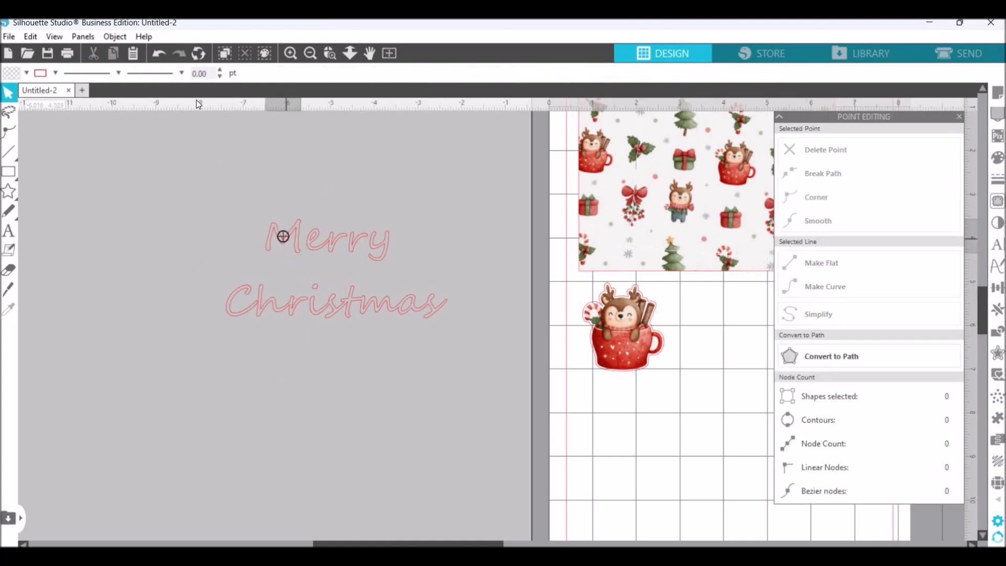
Step: Undo the compound path, grouping and weld changes back to the editable yellow Segoe Script text
left_click(166, 52)
left_click(166, 53)
left_click(167, 52)
left_click(166, 53)
left_click(167, 52)
left_click(167, 53)
left_click(166, 52)
left_click(166, 53)
left_click(167, 52)
left_click(167, 53)
left_click(166, 53)
left_click(166, 52)
left_click(166, 52)
left_click(167, 52)
left_click(167, 53)
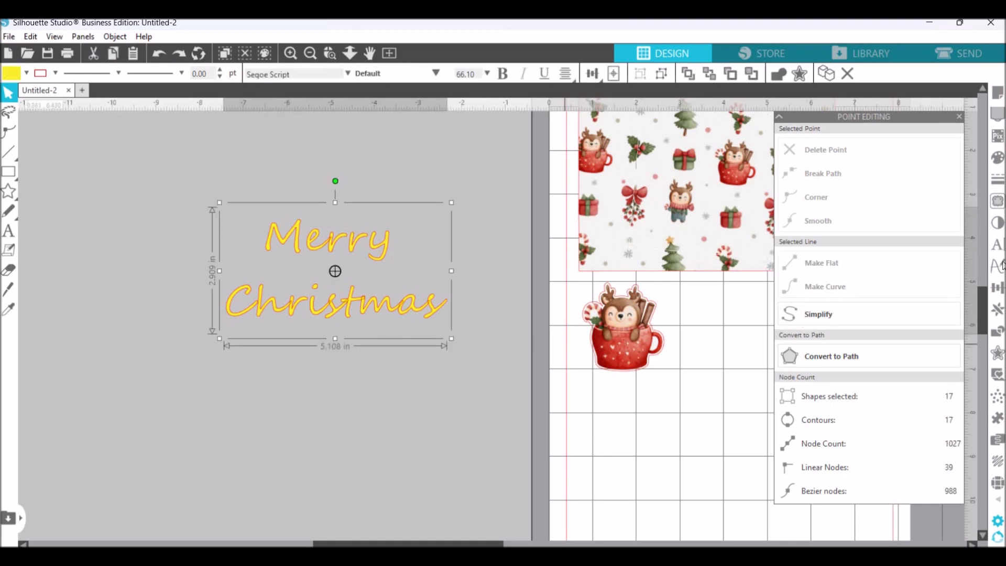
Step: Reduce the line spacing of the "Merry Christmas" text to 60%
left_click(997, 244)
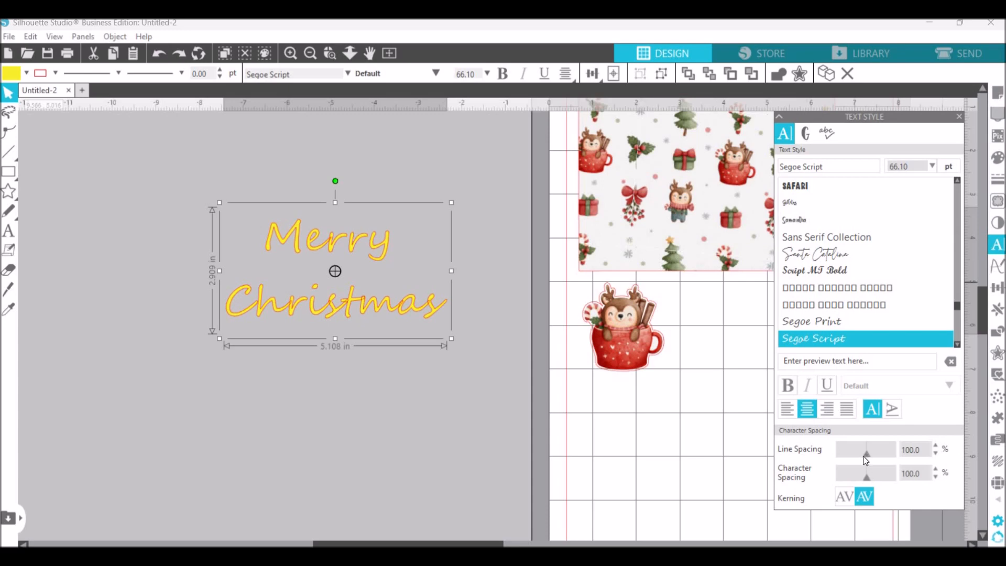
left_click_drag(865, 462, 857, 466)
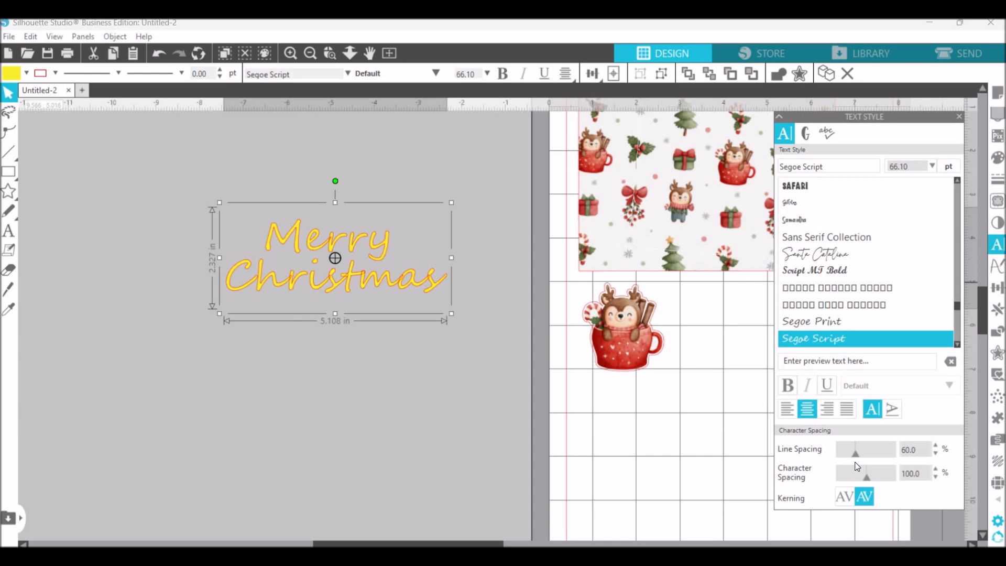
Step: Weld the tightened "Merry Christmas" text and make the resulting letter shapes a compound path
left_click(116, 36)
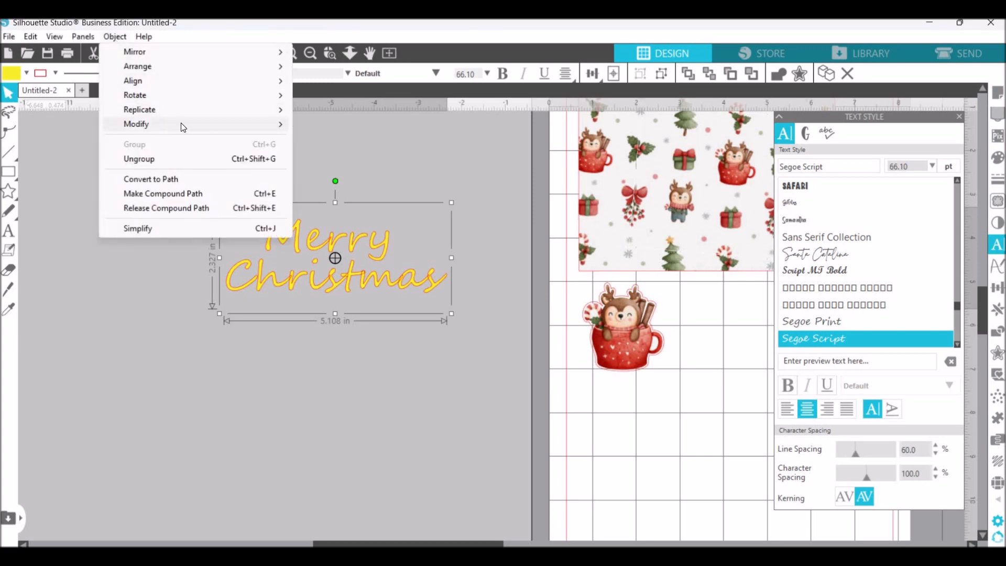
mouse_move(181, 124)
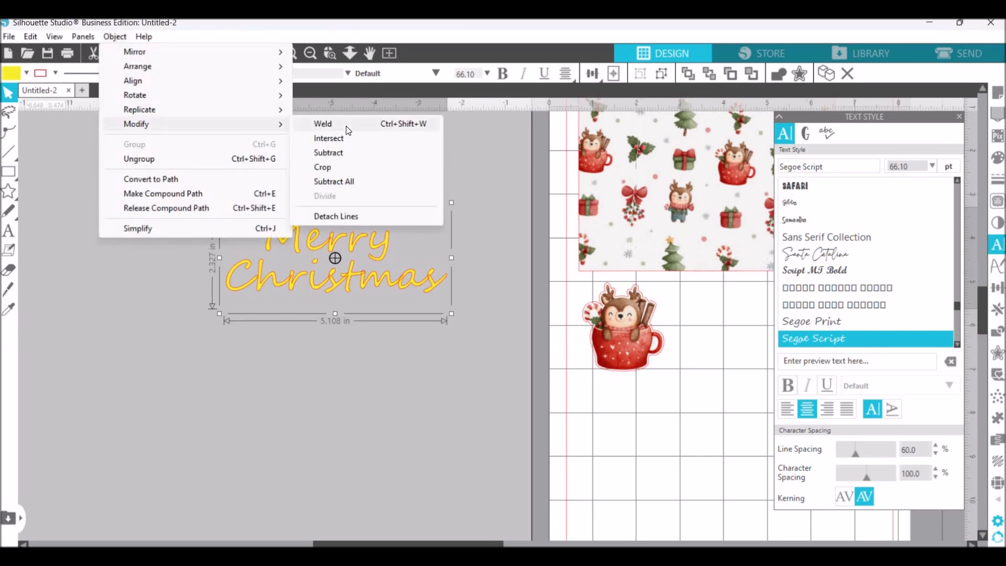
left_click(344, 126)
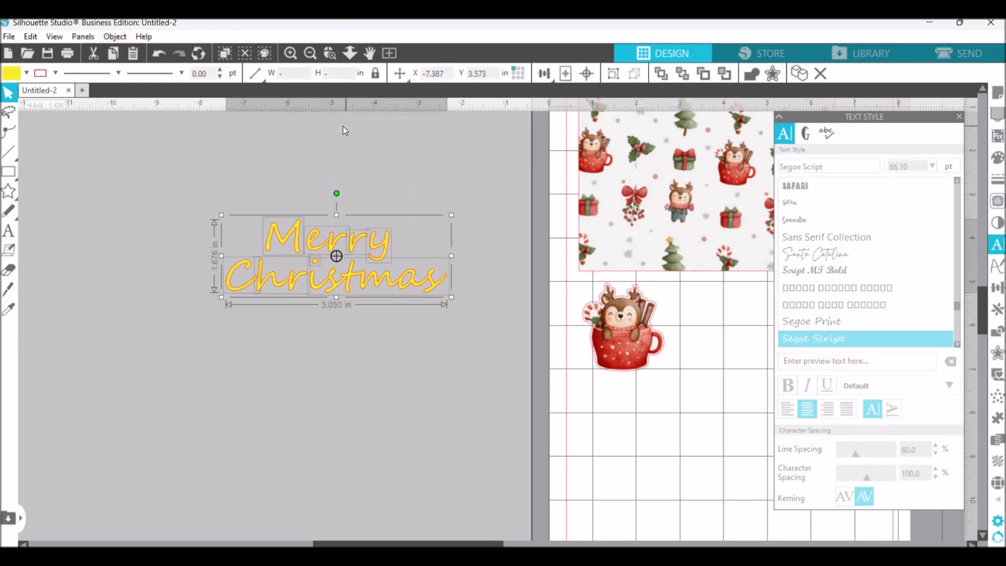
right_click(220, 188)
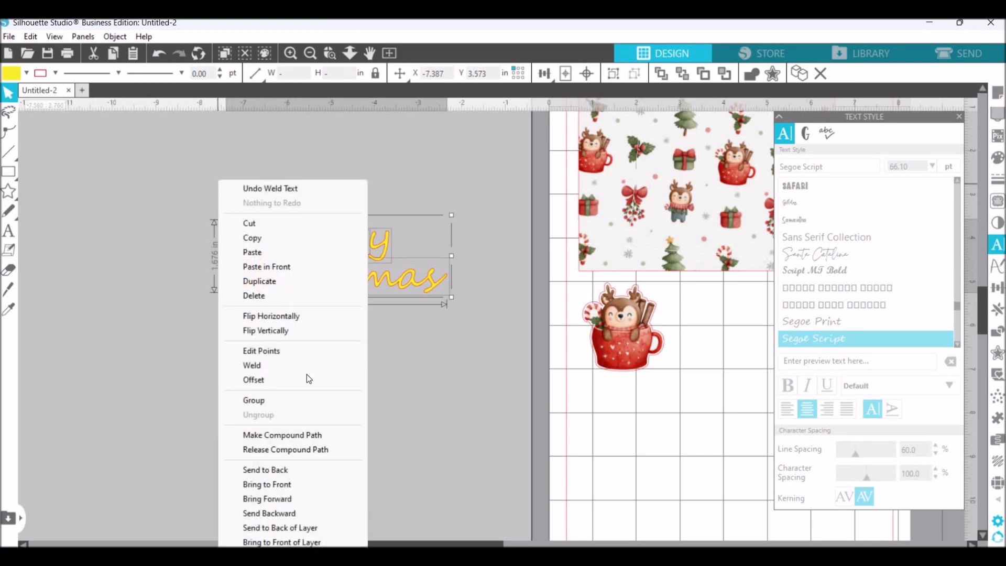
left_click(308, 438)
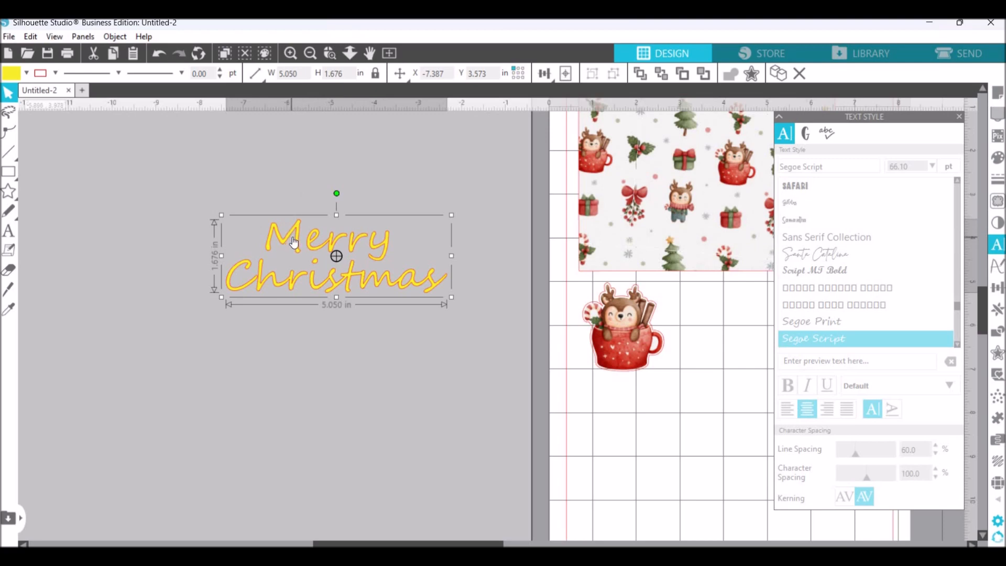
Step: Create an outward offset of 0.120 in around the "Merry Christmas" text
left_click(998, 354)
left_click(794, 152)
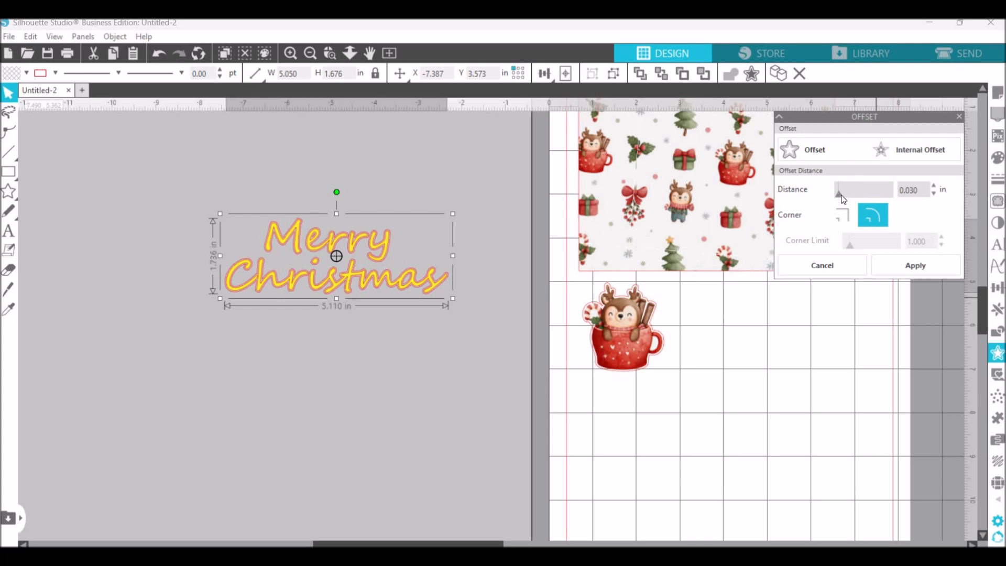
left_click_drag(843, 201, 846, 209)
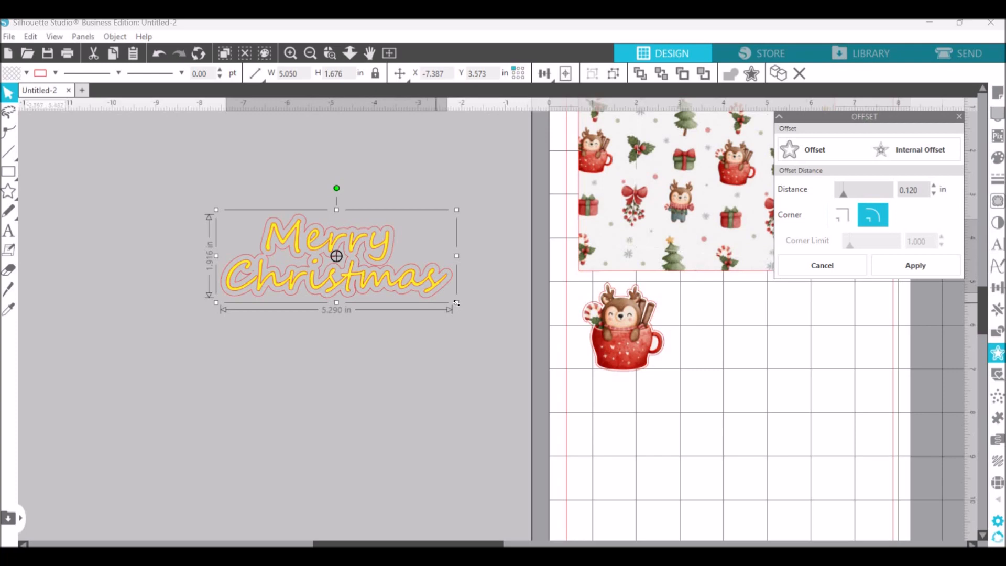
left_click_drag(454, 305, 429, 295)
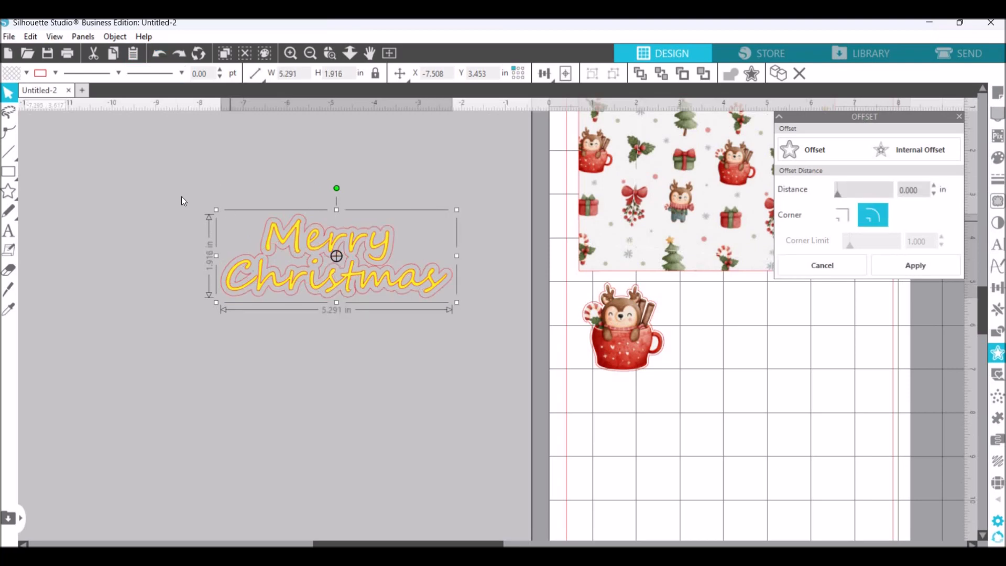
Step: Group the "Merry Christmas" text with its offset outline and move the group closer to the page
left_click_drag(181, 197, 485, 349)
right_click(515, 383)
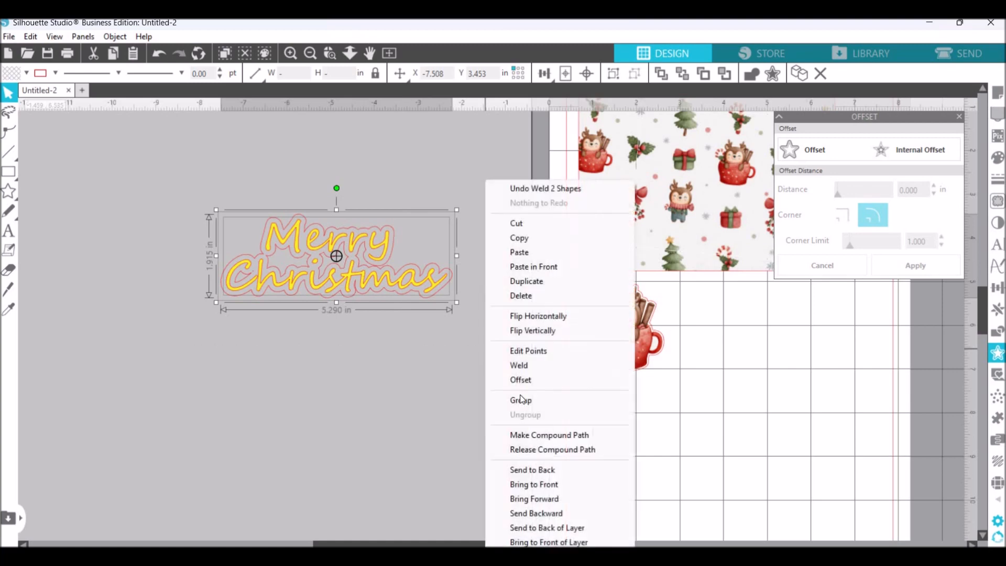
left_click(582, 400)
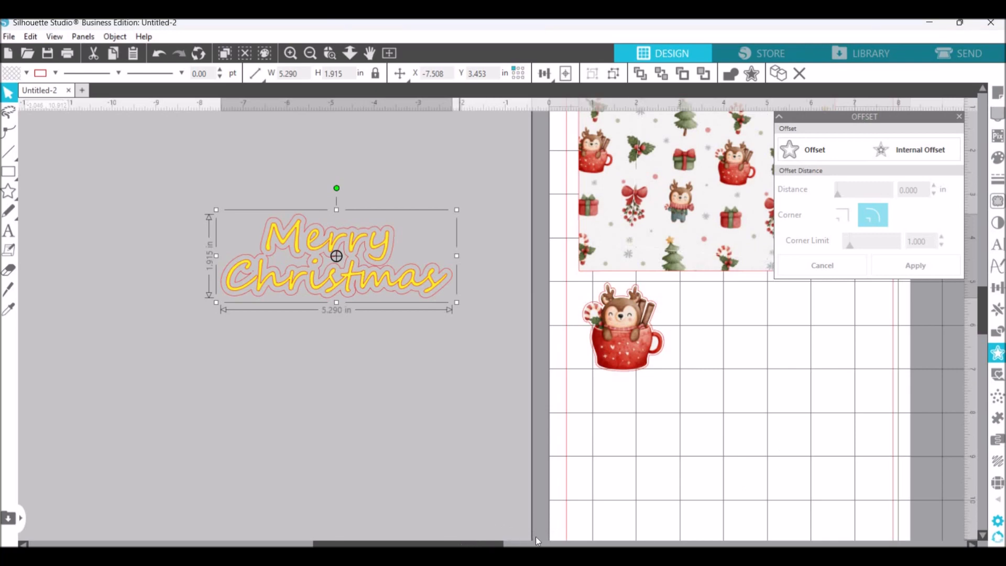
scroll(620, 343, "right", 5)
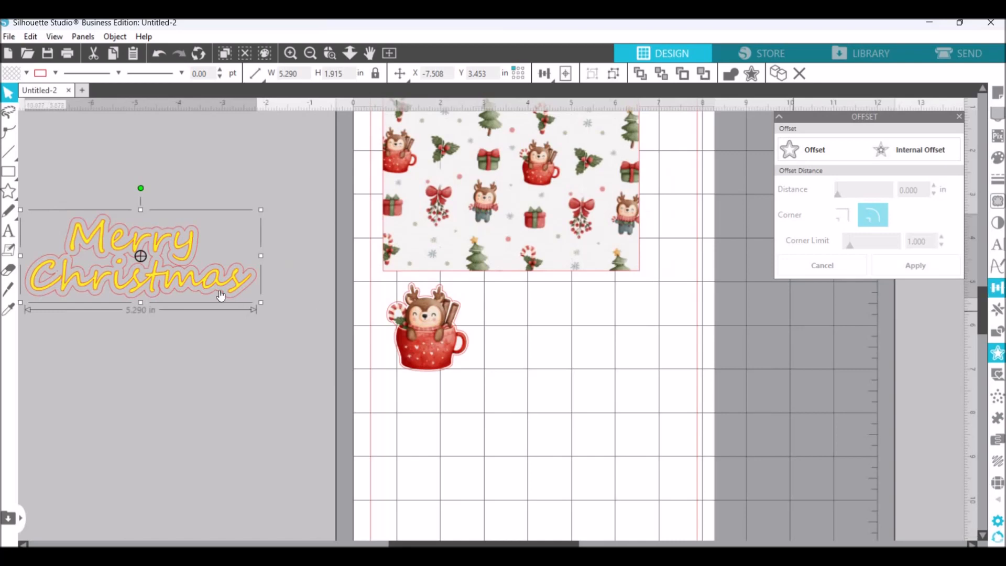
left_click_drag(171, 299, 232, 327)
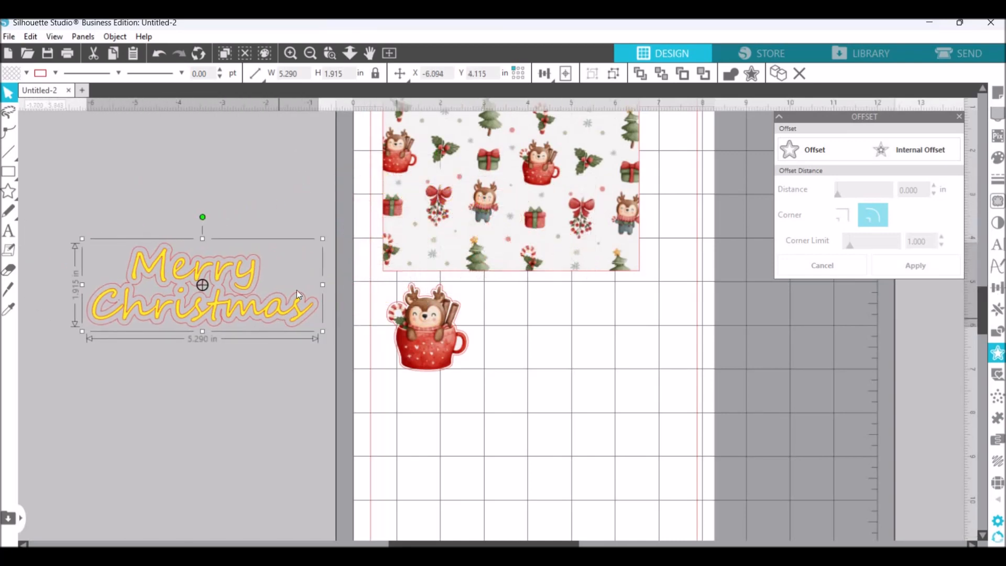
Step: Ungroup the "Merry Christmas" text from its offset outline and fill the outline with white (FFFFFF)
right_click(280, 290)
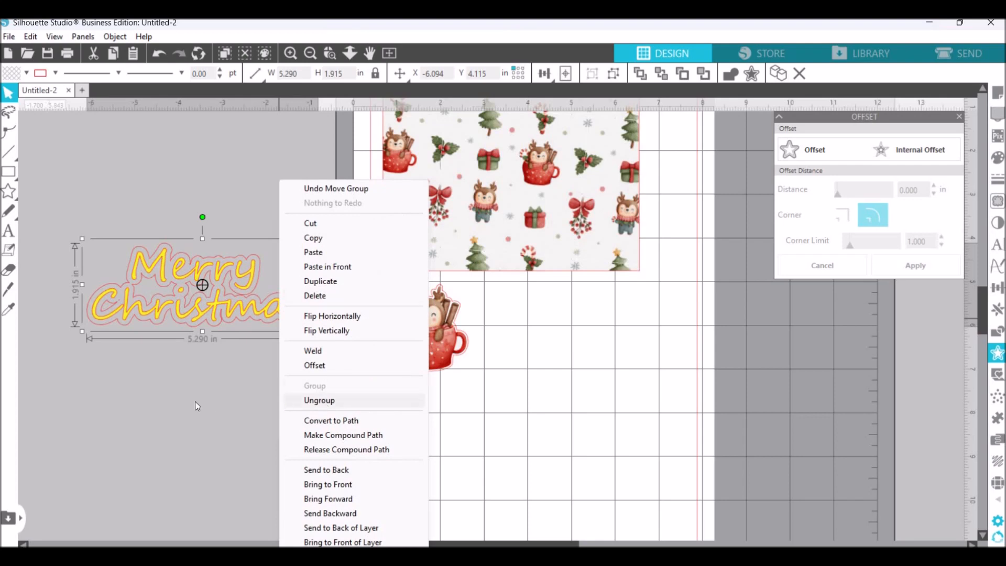
left_click(168, 295)
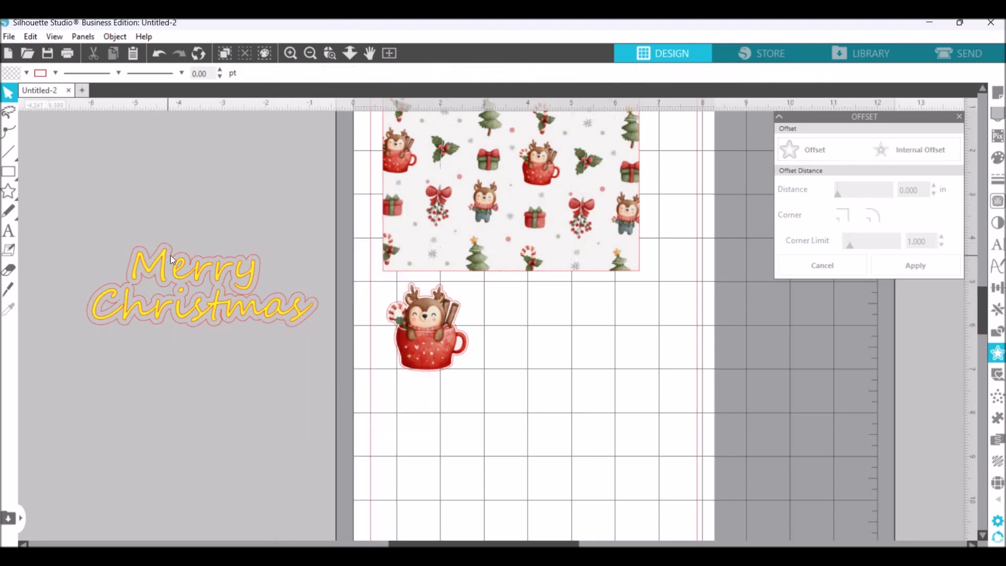
left_click(171, 255)
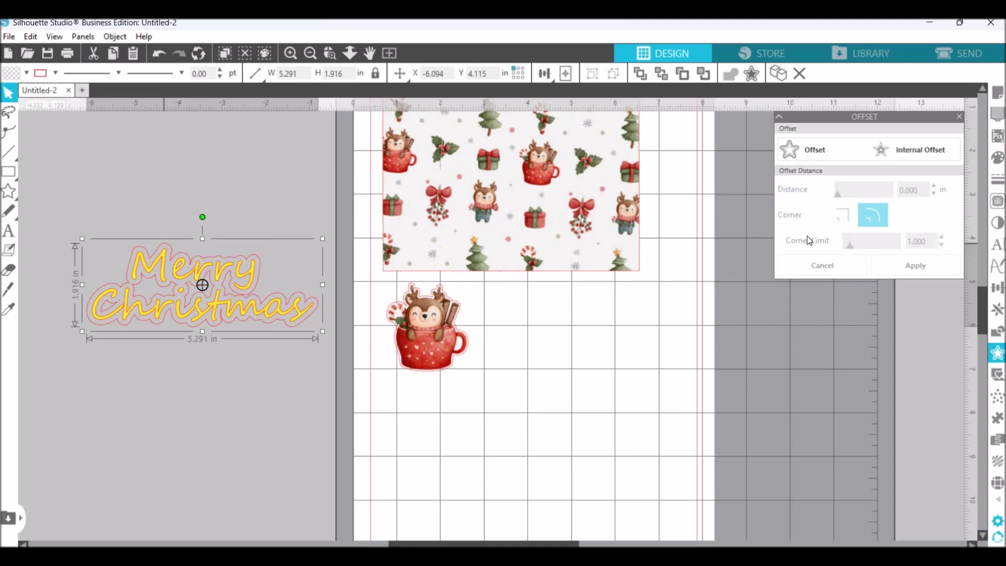
left_click(997, 157)
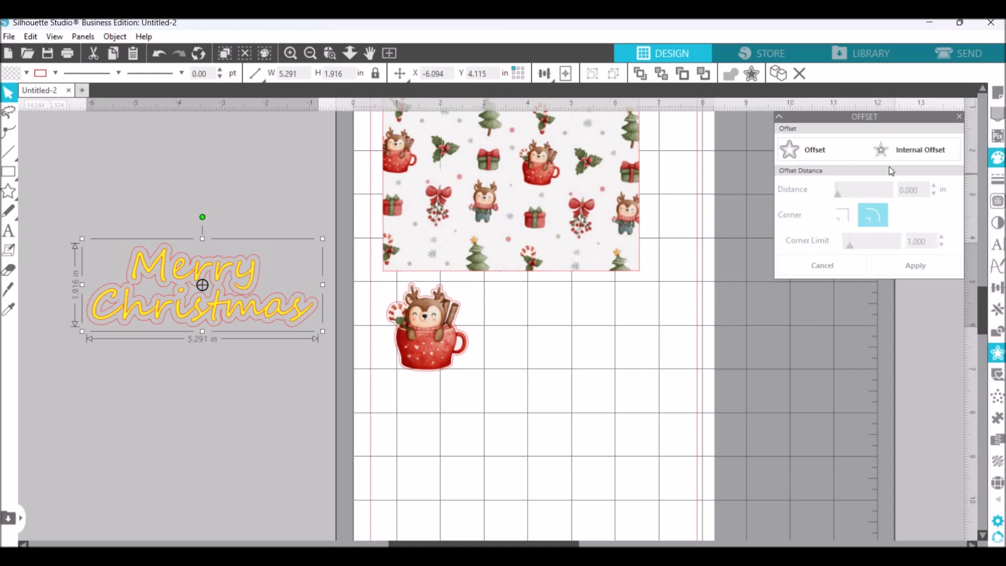
left_click(867, 165)
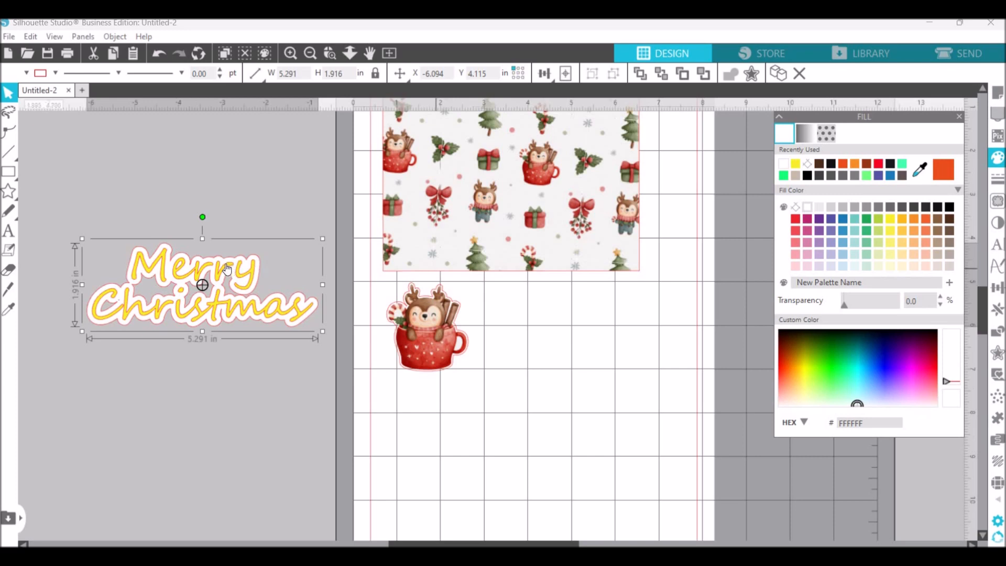
Step: Move the yellow "Merry Christmas" text off its white offset to just below it
left_click_drag(234, 289, 197, 400)
left_click(215, 352)
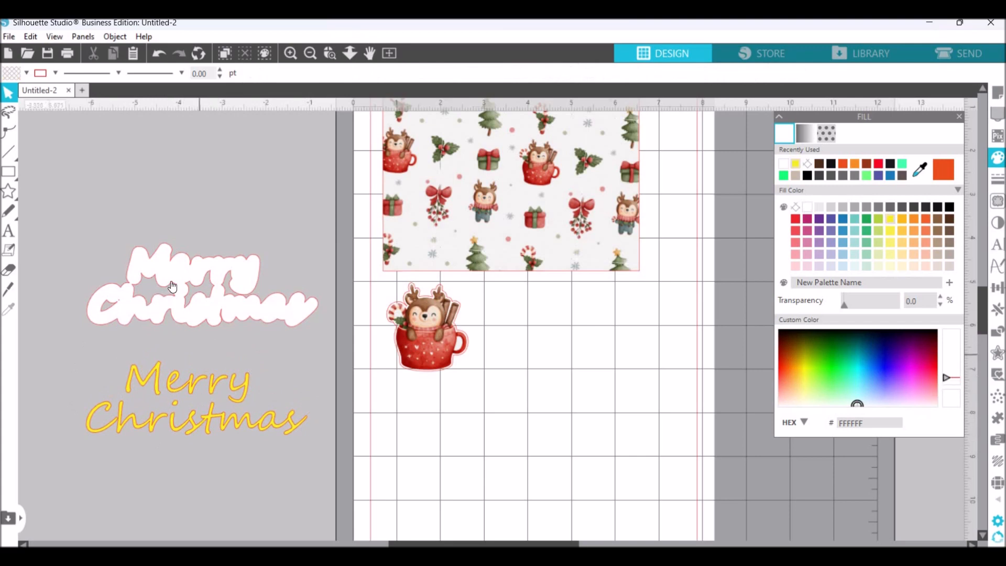
Step: Try placing the white "Merry Christmas" offset on the page beside the reindeer mug and over it
left_click_drag(273, 325, 669, 391)
left_click_drag(554, 315, 557, 316)
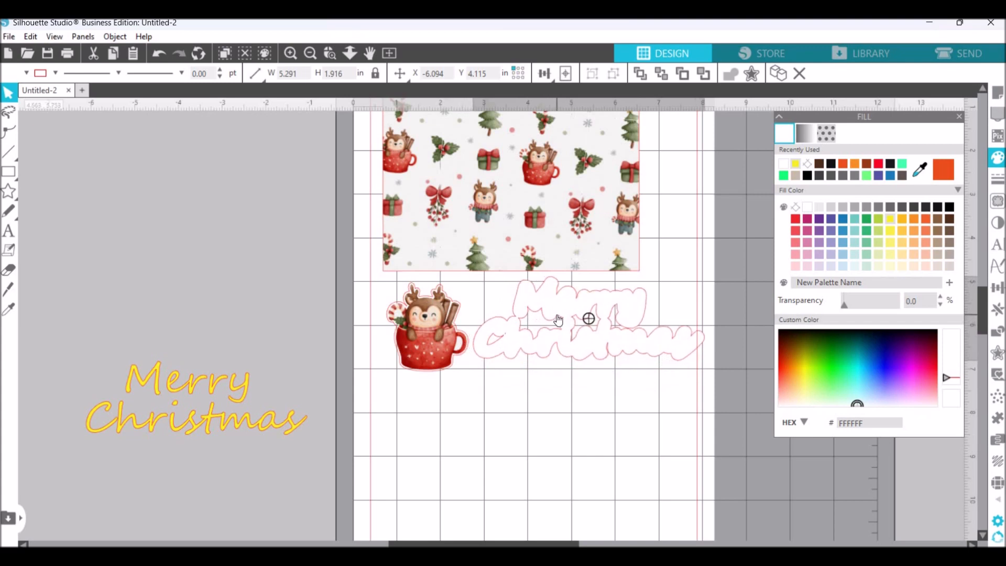
left_click_drag(557, 316, 557, 316)
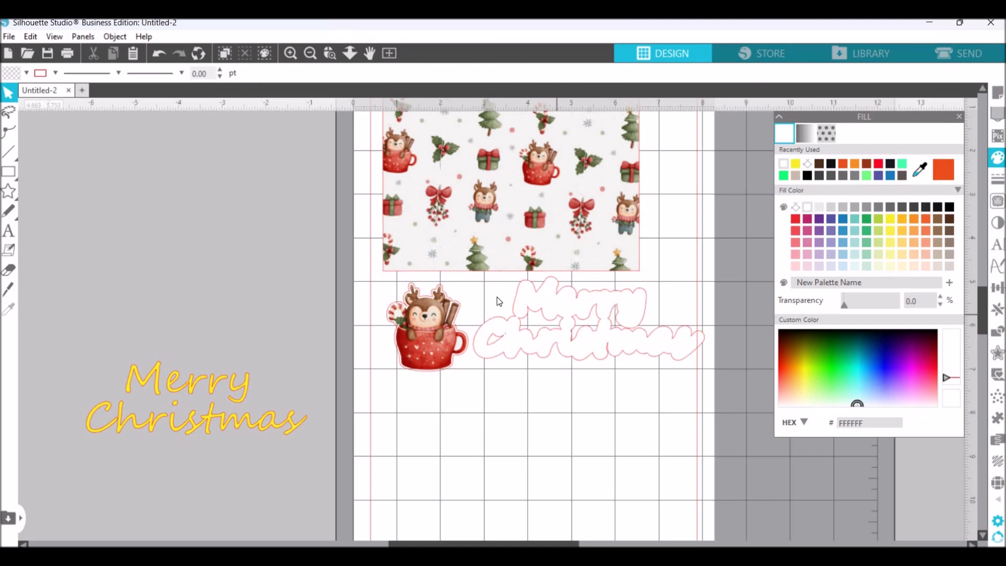
left_click(524, 308)
left_click_drag(222, 365, 222, 365)
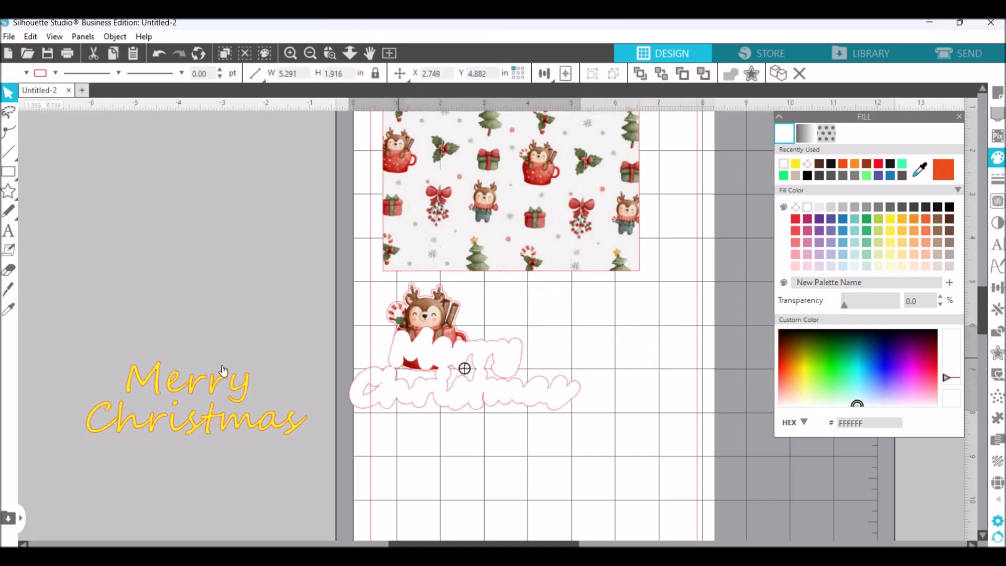
Step: Undo the moves of the white offset and of the yellow "Merry Christmas" text
left_click(135, 151)
left_click(155, 56)
left_click(155, 56)
left_click(154, 56)
left_click_drag(322, 331, 312, 327)
left_click(158, 54)
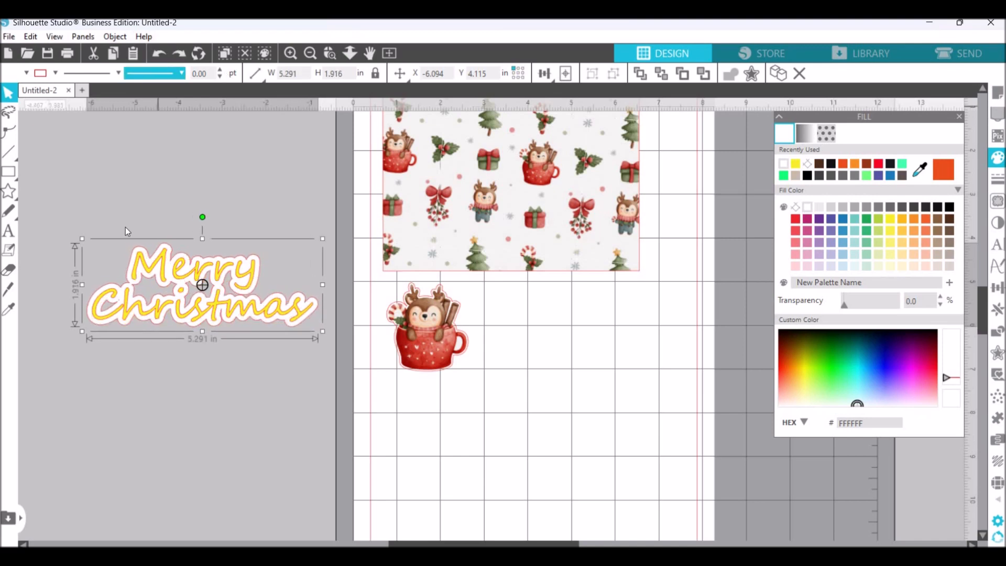
Step: Scale the "Merry Christmas" text and its white offset together down to 3.900 in wide
left_click_drag(298, 347, 336, 367)
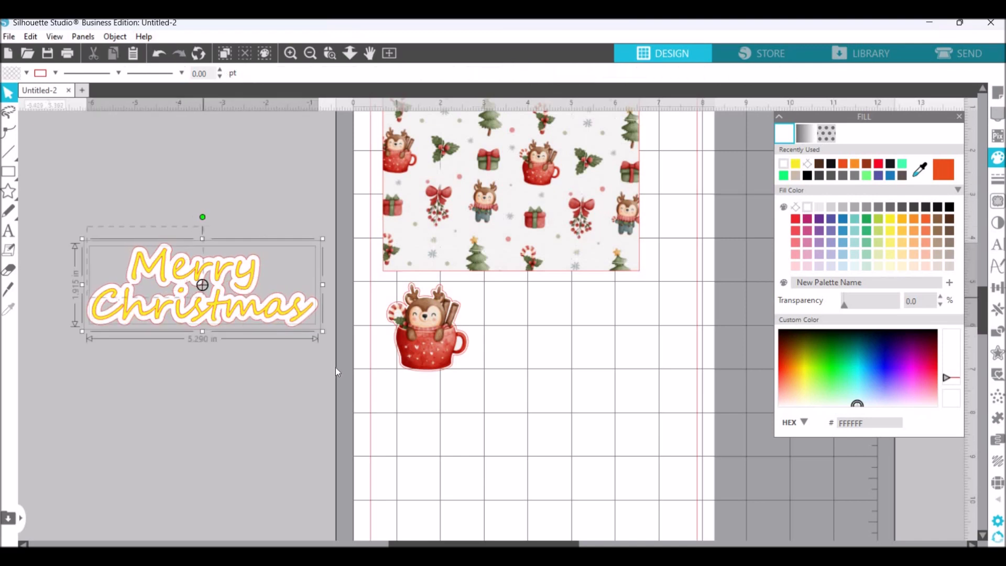
left_click_drag(324, 332, 249, 300)
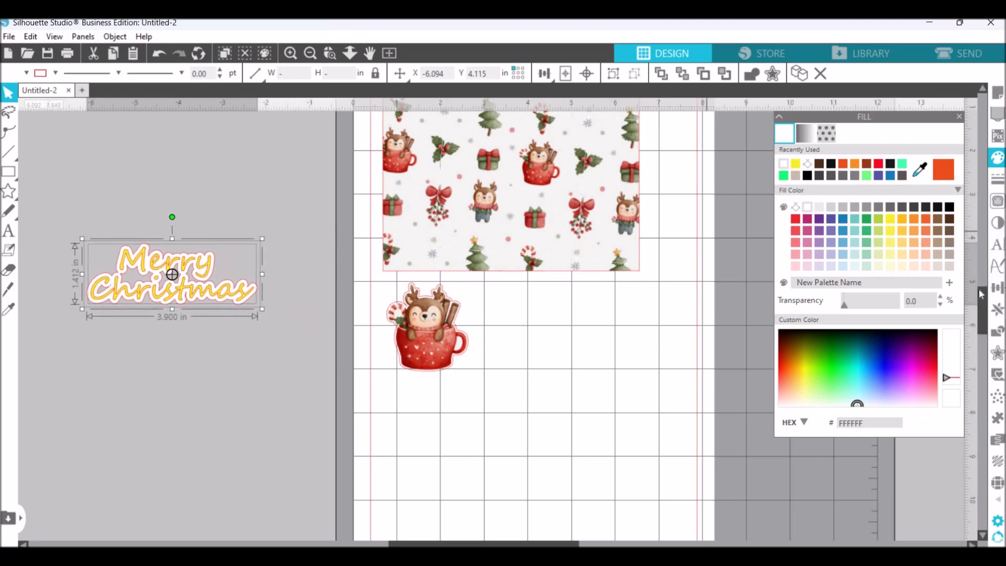
Step: Place the reindeer mug and the "Merry Christmas" text with its offset side by side over the pattern-filled rectangle
scroll(451, 373, "up", 4)
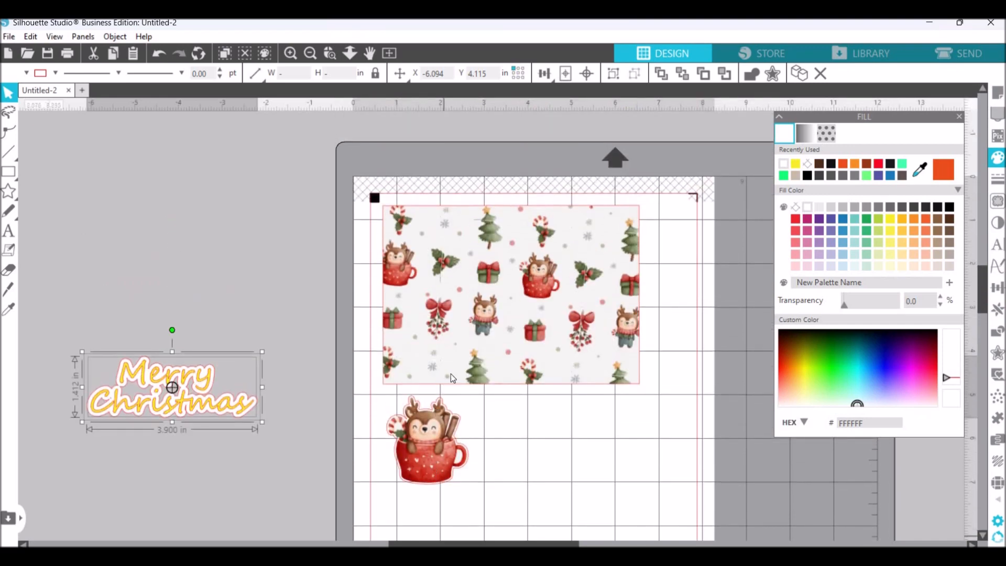
left_click_drag(427, 441, 459, 293)
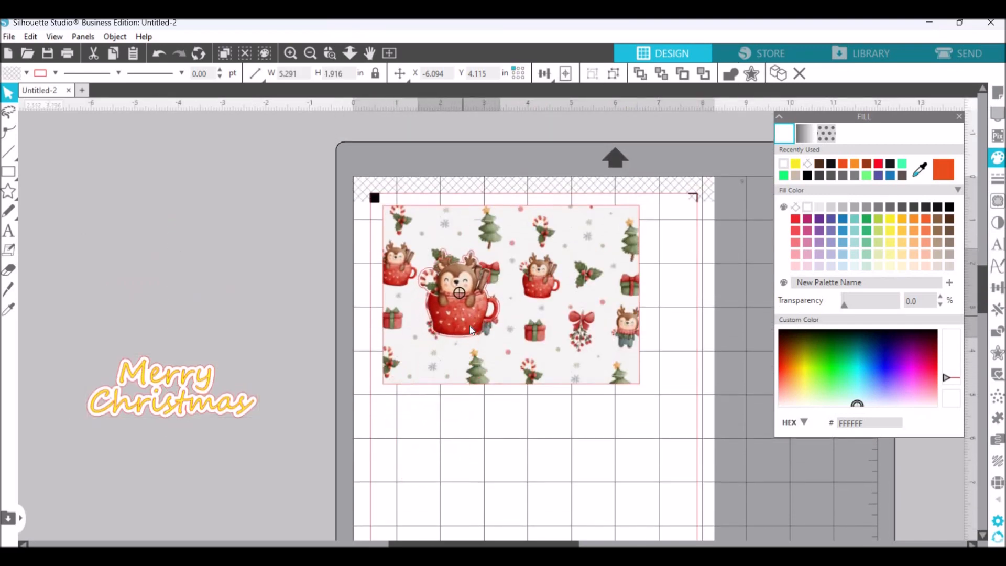
left_click(235, 393)
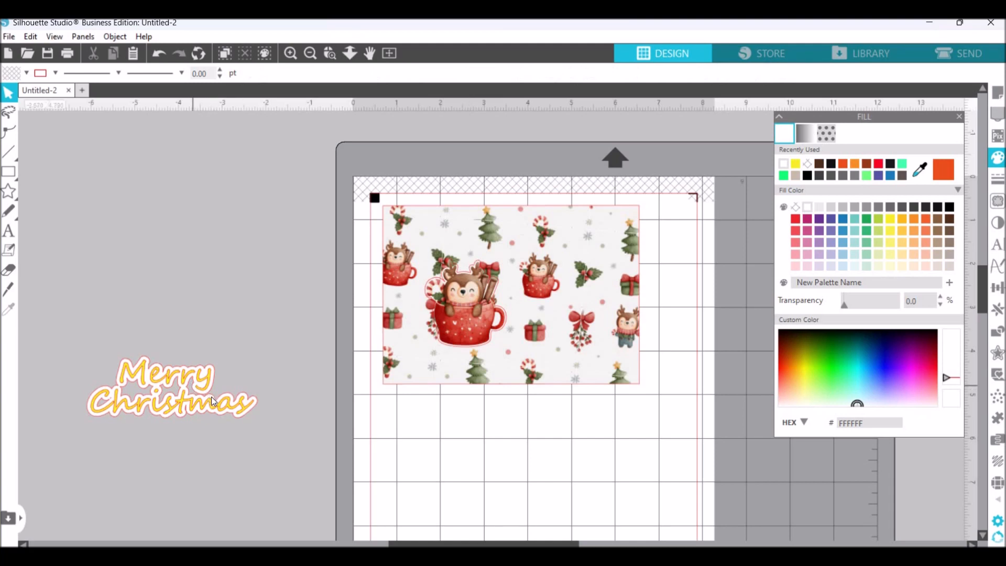
left_click(160, 54)
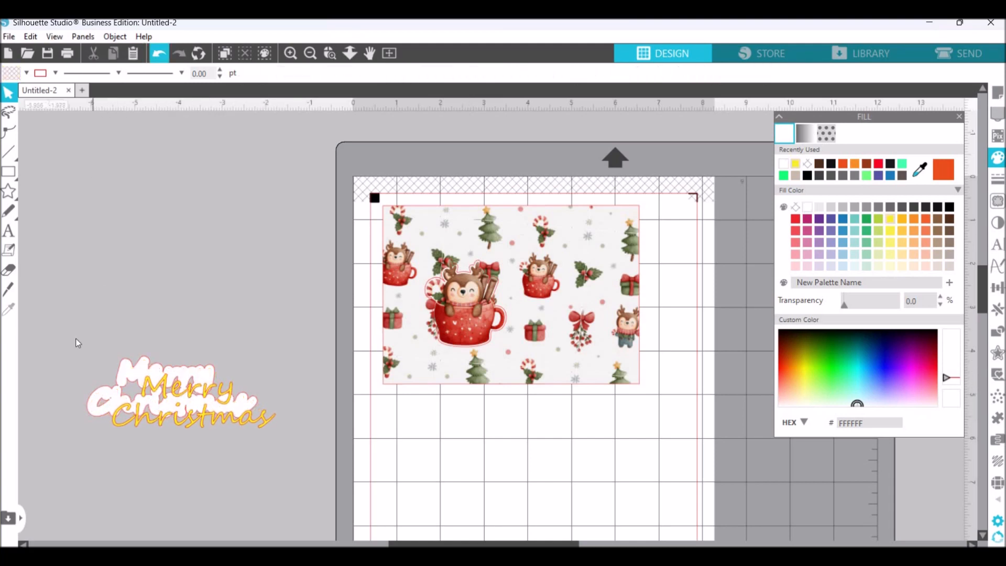
left_click(188, 393)
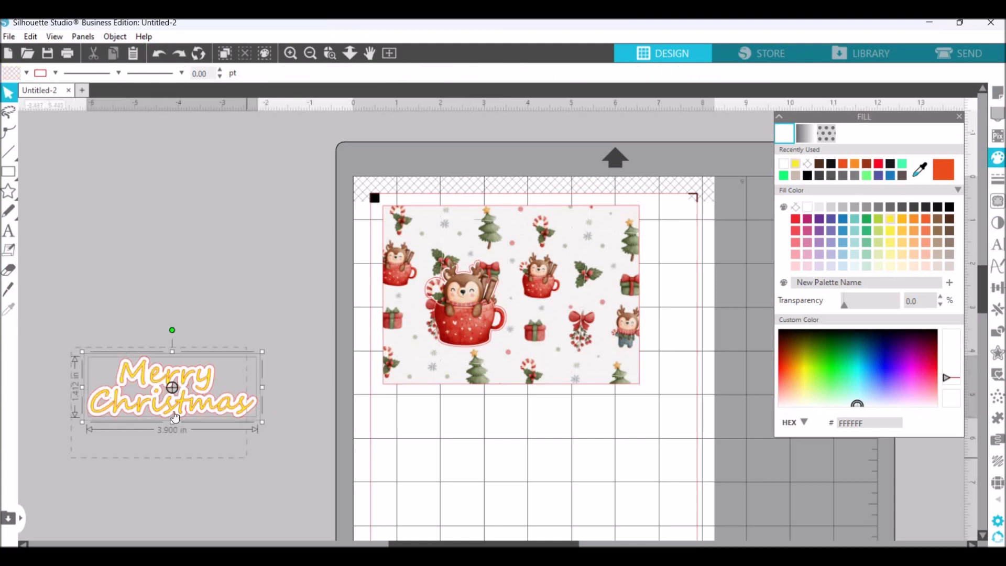
left_click_drag(214, 366, 569, 336)
left_click_drag(454, 326, 425, 324)
left_click(502, 297)
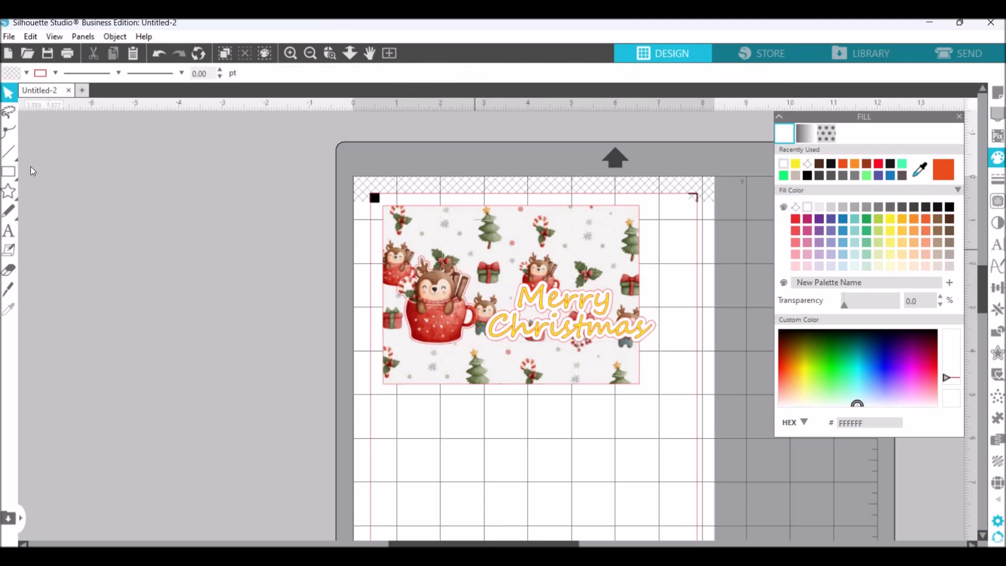
Step: Move the pattern-filled rectangle off the page and move the "Merry Christmas" text with its offset against the mug's handle
left_click_drag(474, 249, 27, 164)
left_click_drag(493, 278, 665, 404)
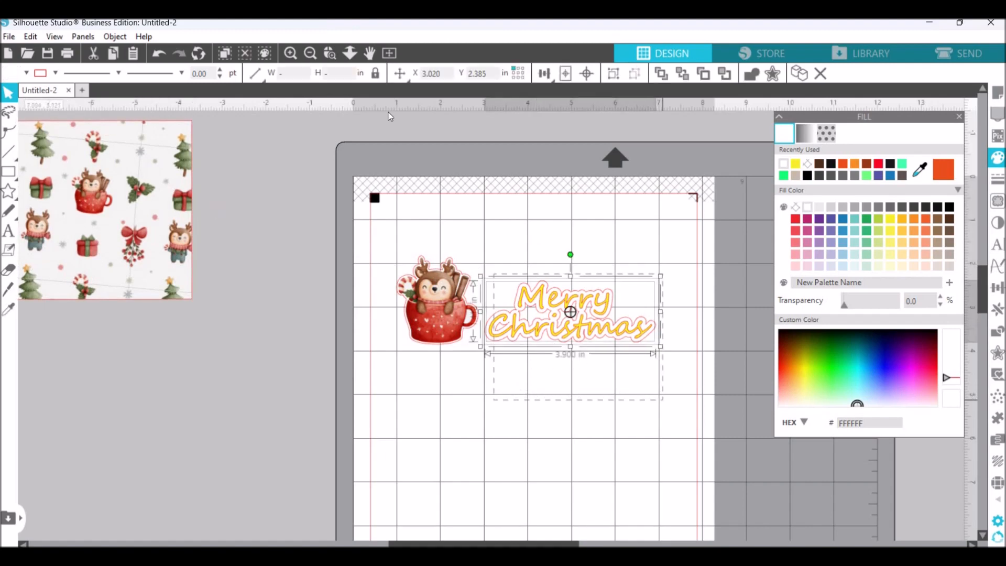
left_click(291, 53)
left_click(512, 357)
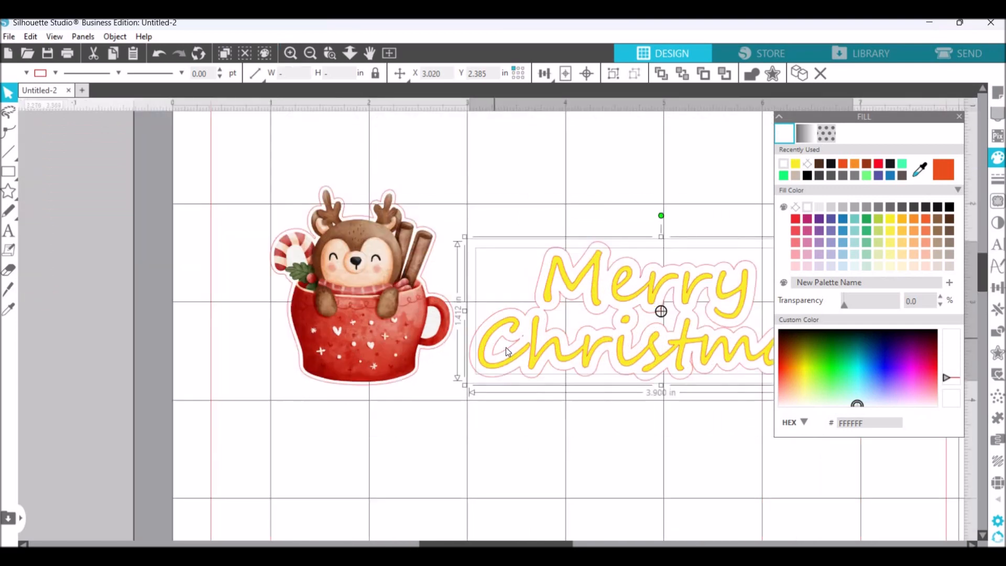
left_click_drag(498, 331, 495, 328)
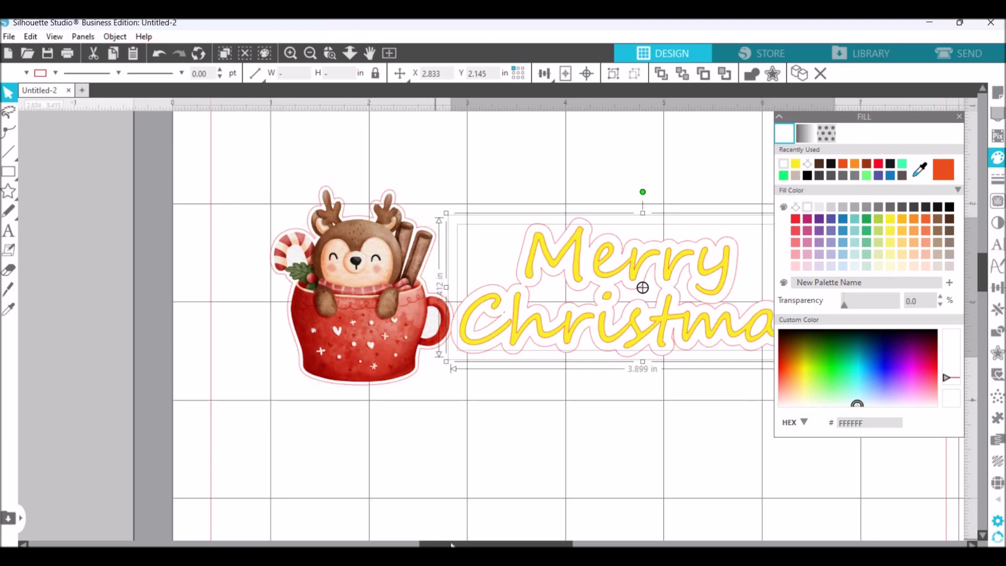
scroll(488, 545, "right", 4)
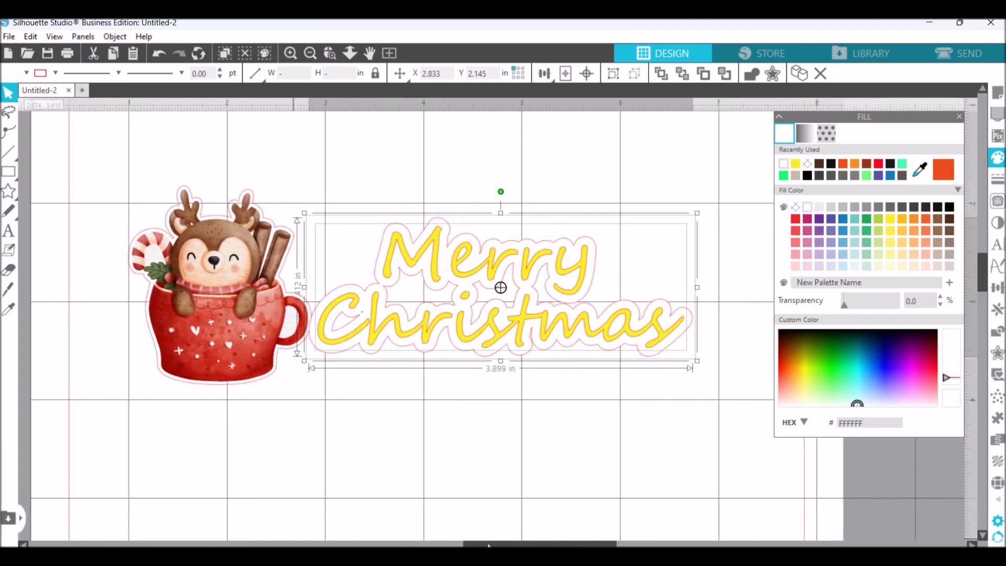
left_click_drag(488, 545, 488, 545)
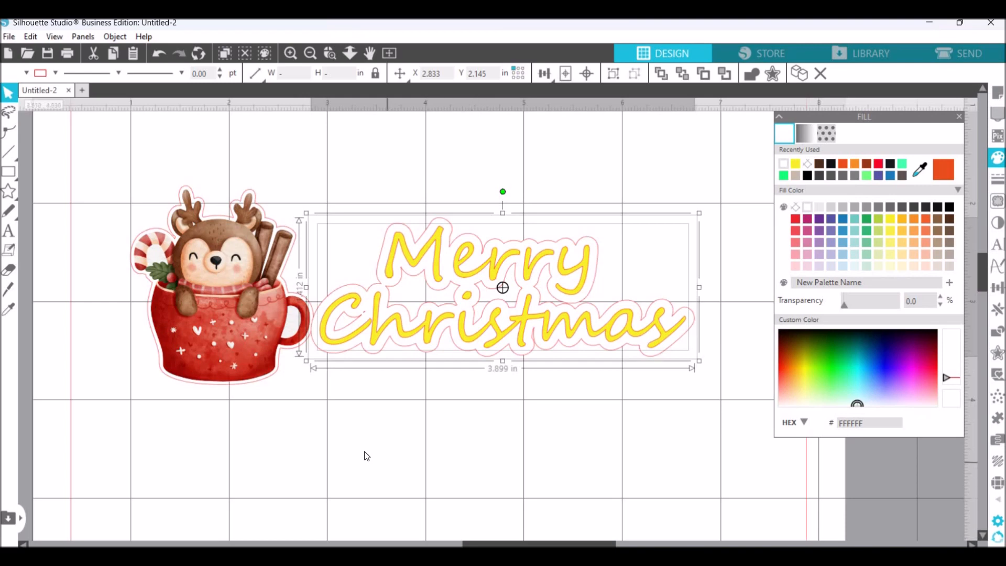
Step: Move the yellow "Merry Christmas" text off its white offset to just below it
left_click(418, 263)
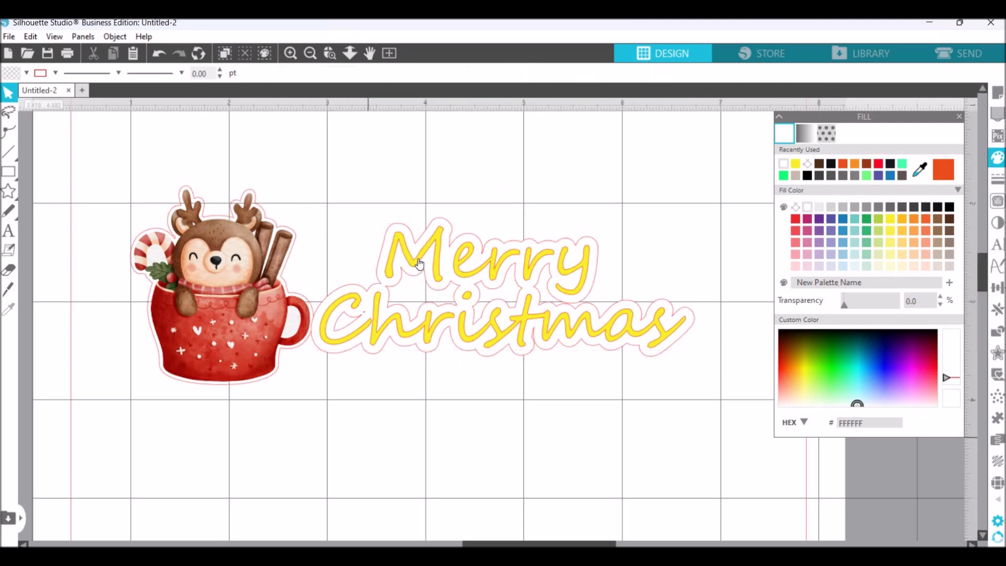
left_click_drag(505, 294, 571, 469)
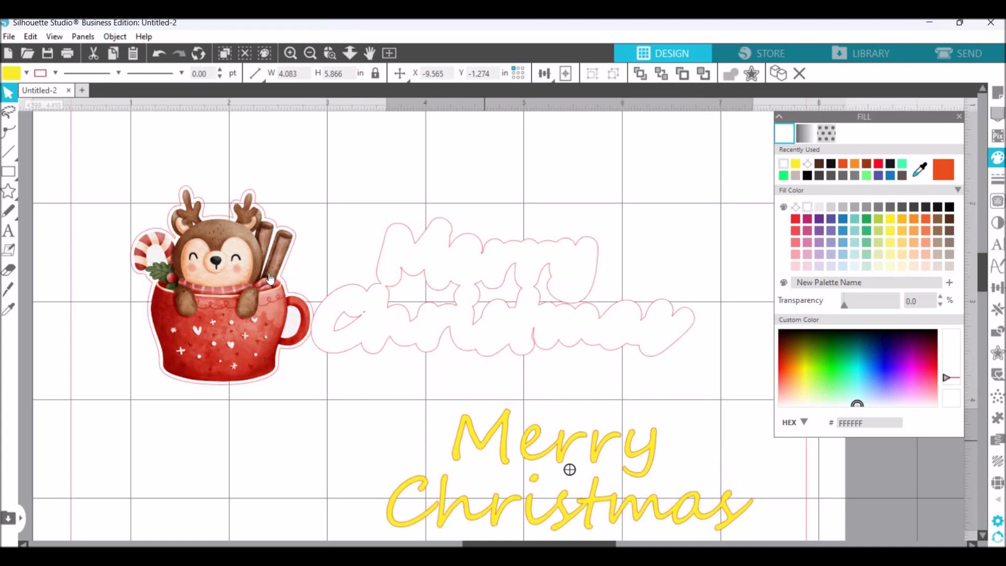
left_click(61, 258)
Step: Try to remove the tiny stray shape near the "C" of the white offset with the Eraser, and undo it
left_click(9, 271)
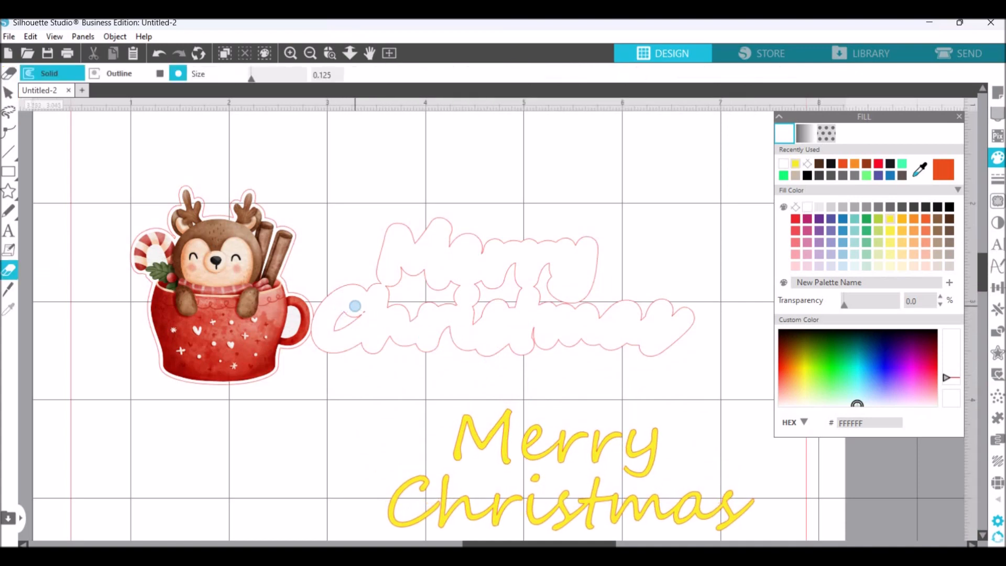
left_click(368, 311)
left_click(157, 53)
left_click(15, 91)
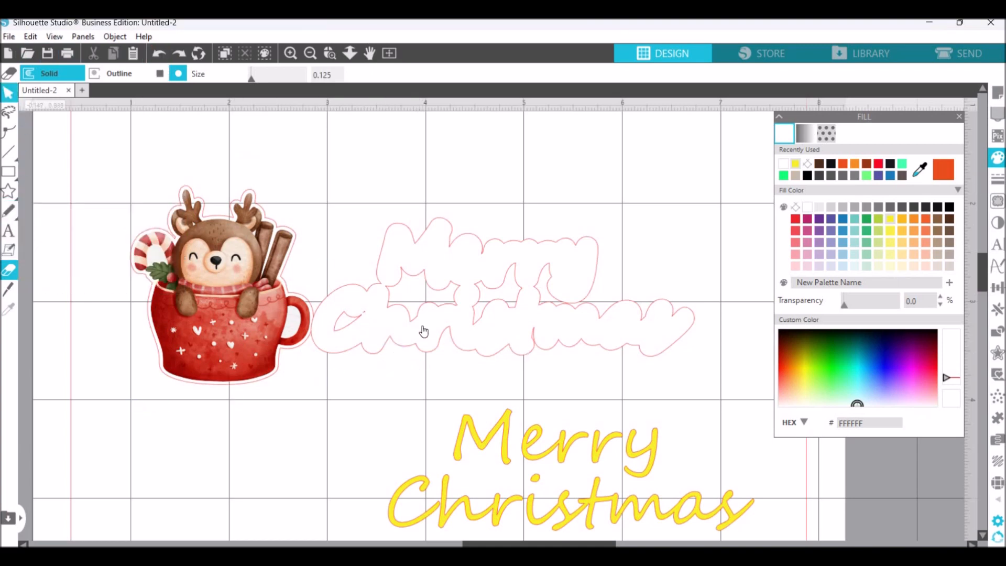
Step: Release the white offset's compound path and delete the tiny stray shape near the "C"
left_click(365, 316)
right_click(366, 356)
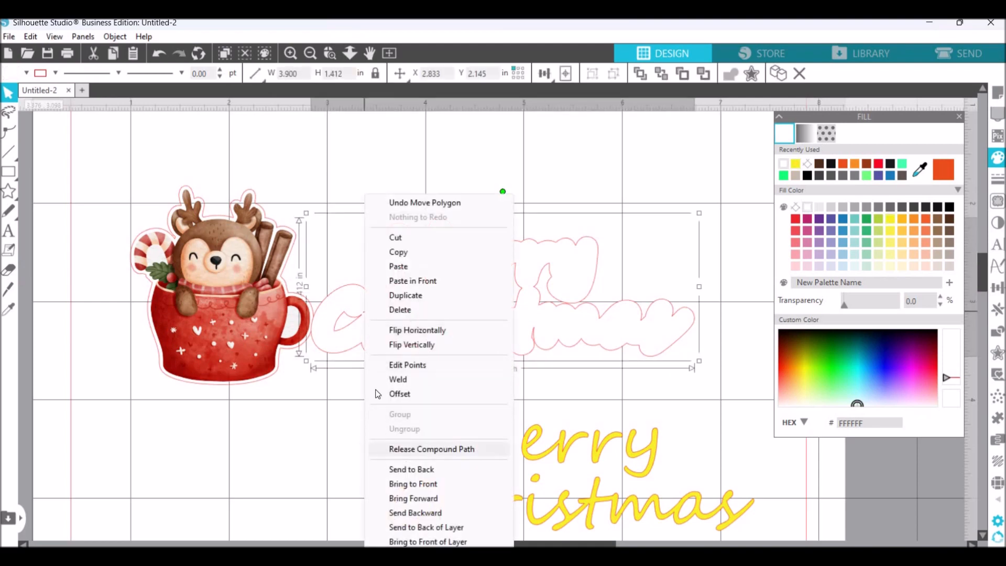
left_click(431, 450)
left_click(366, 321)
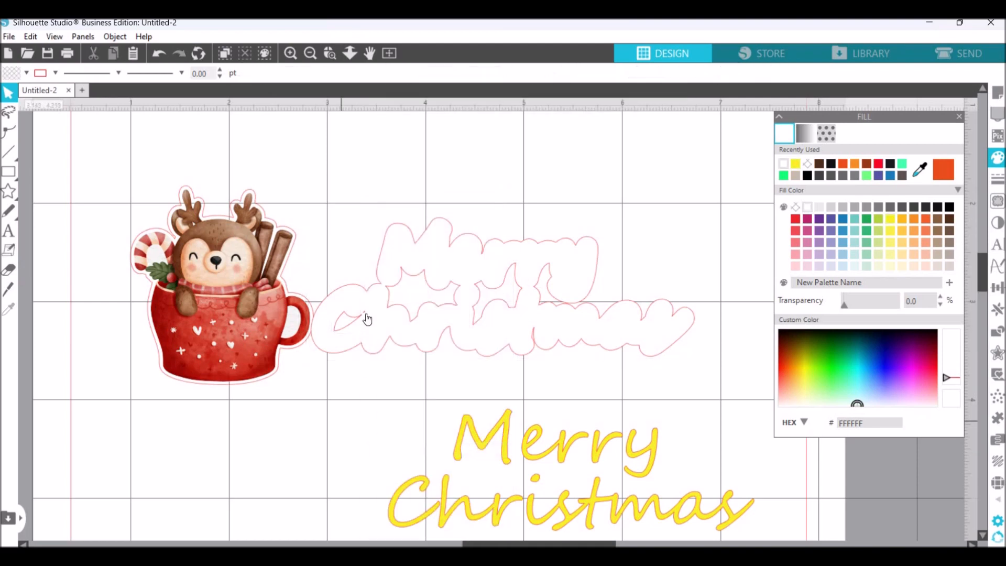
left_click(365, 315)
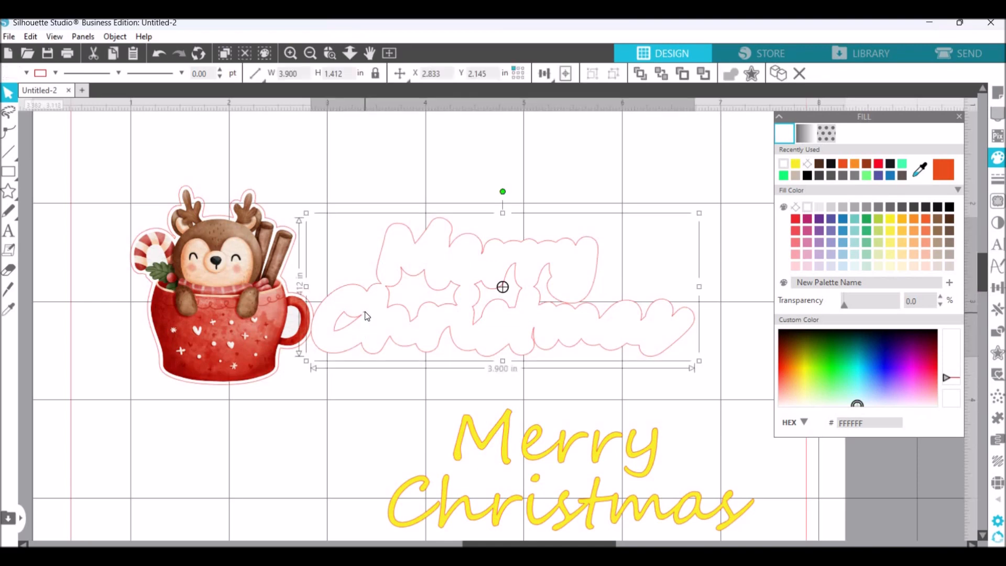
right_click(366, 315)
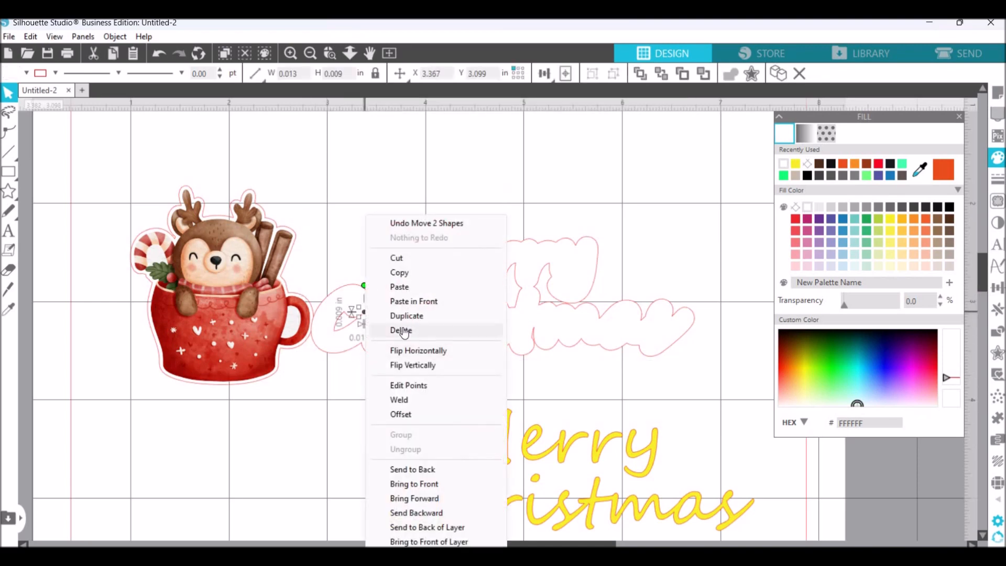
left_click(341, 246)
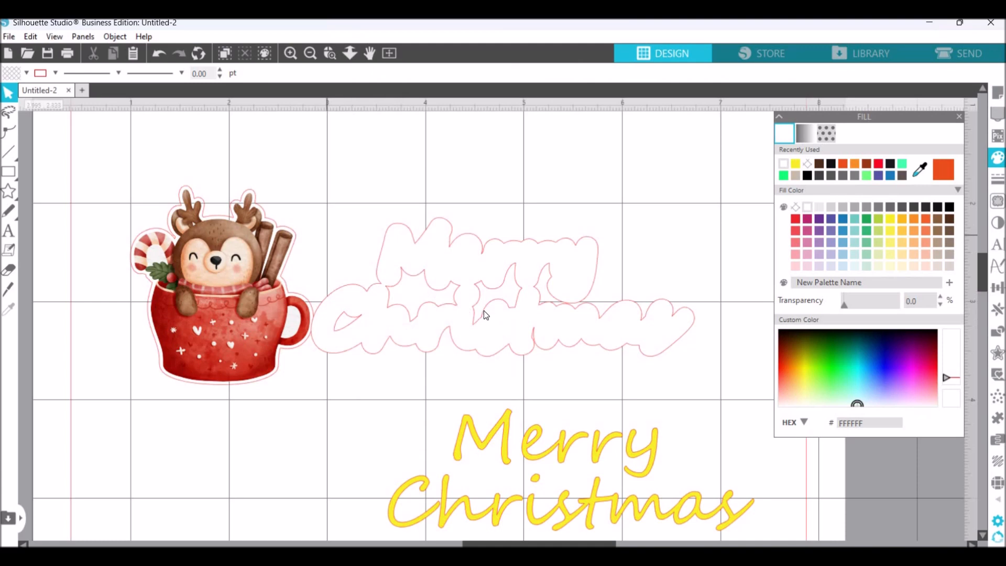
Step: Combine the white offset's outer outline and its inner openings into one compound path
left_click(542, 344)
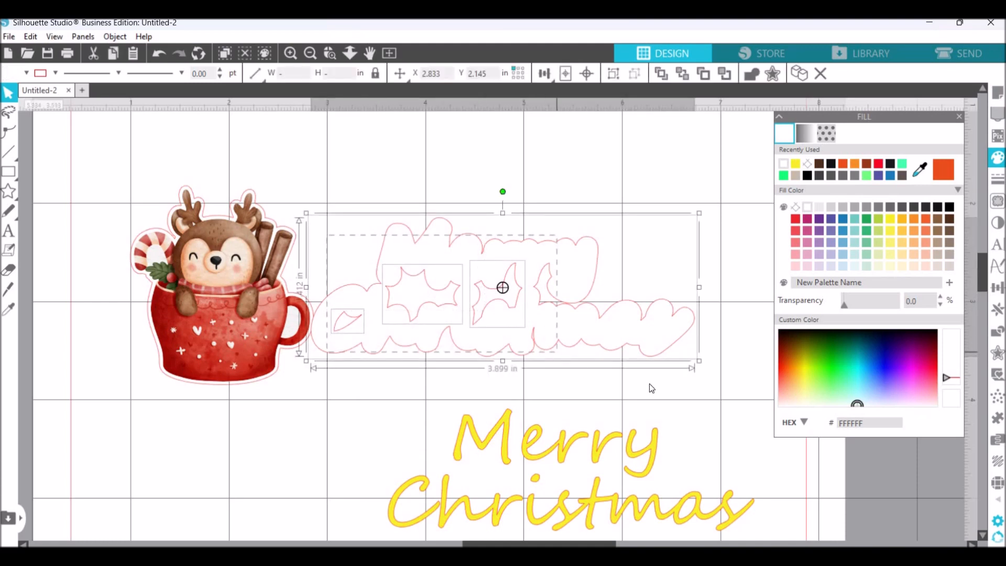
left_click_drag(658, 390, 704, 392)
right_click(732, 275)
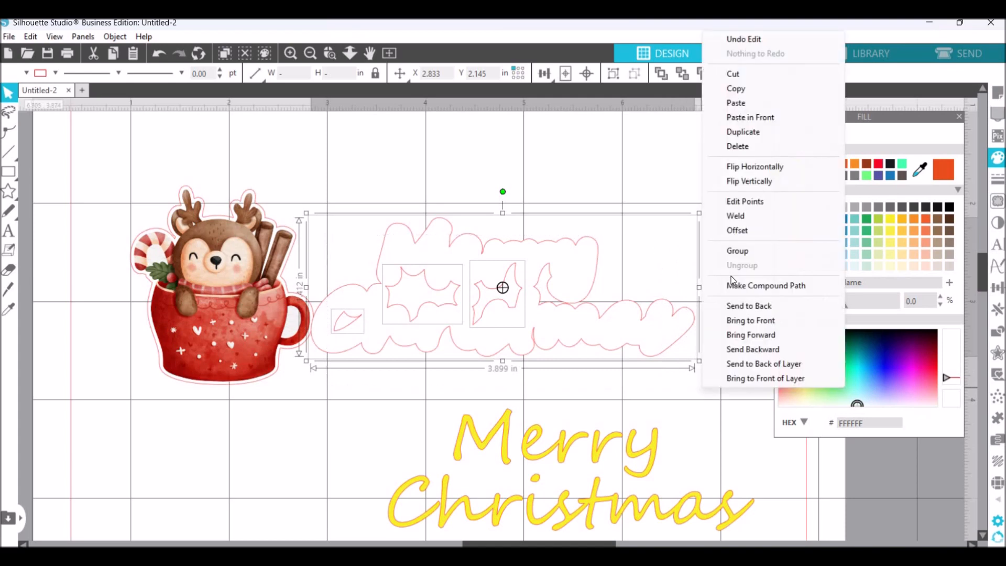
key("Return")
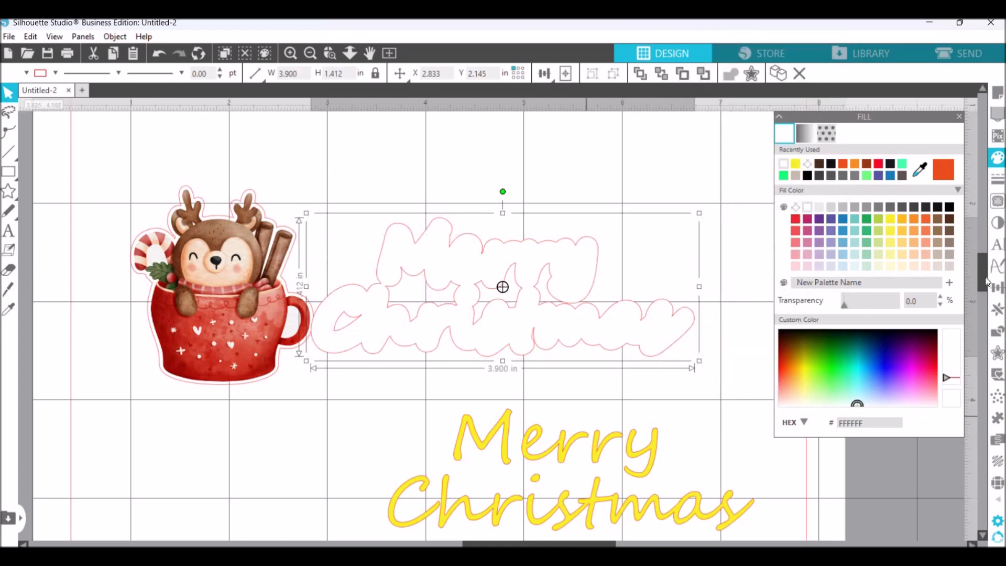
Step: Try welding the reindeer mug sticker with the white "Merry Christmas" offset, and undo the weld
scroll(150, 209, "up", 2)
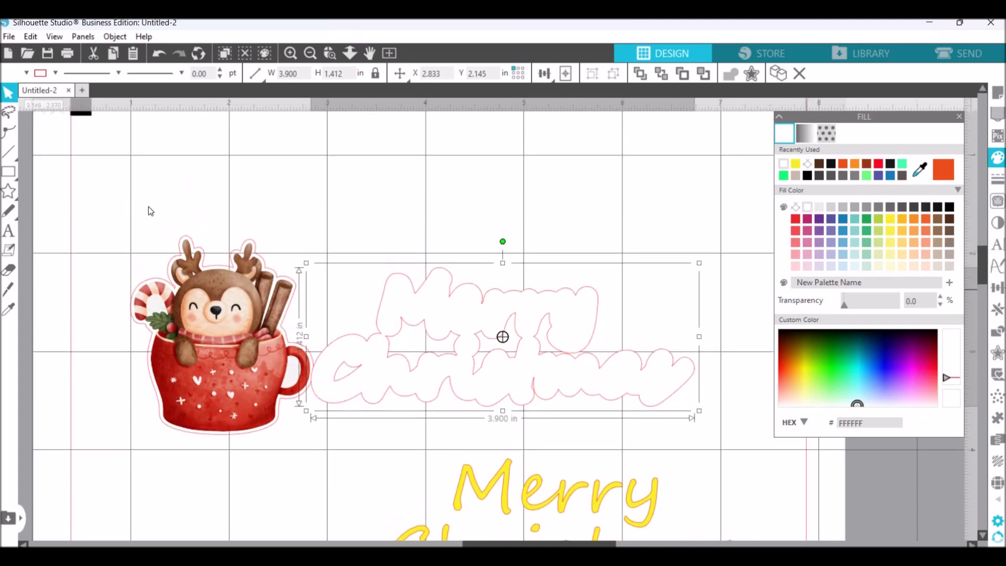
left_click_drag(79, 210, 697, 424)
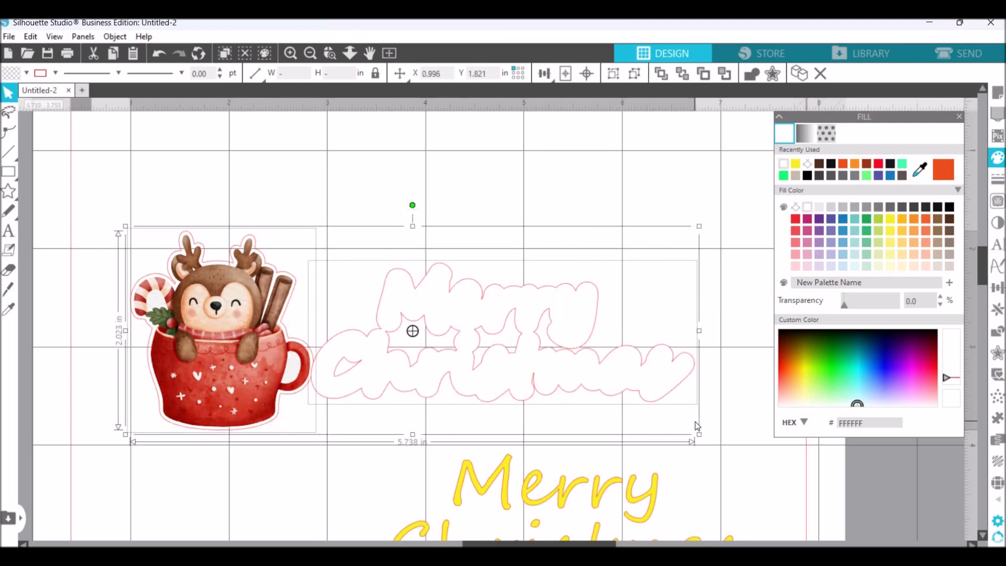
right_click(697, 425)
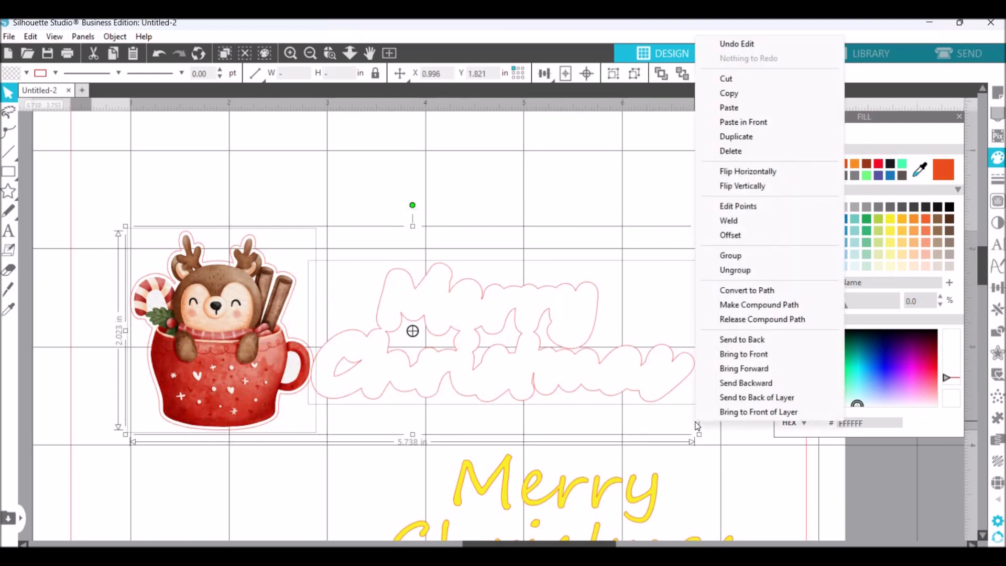
left_click(746, 223)
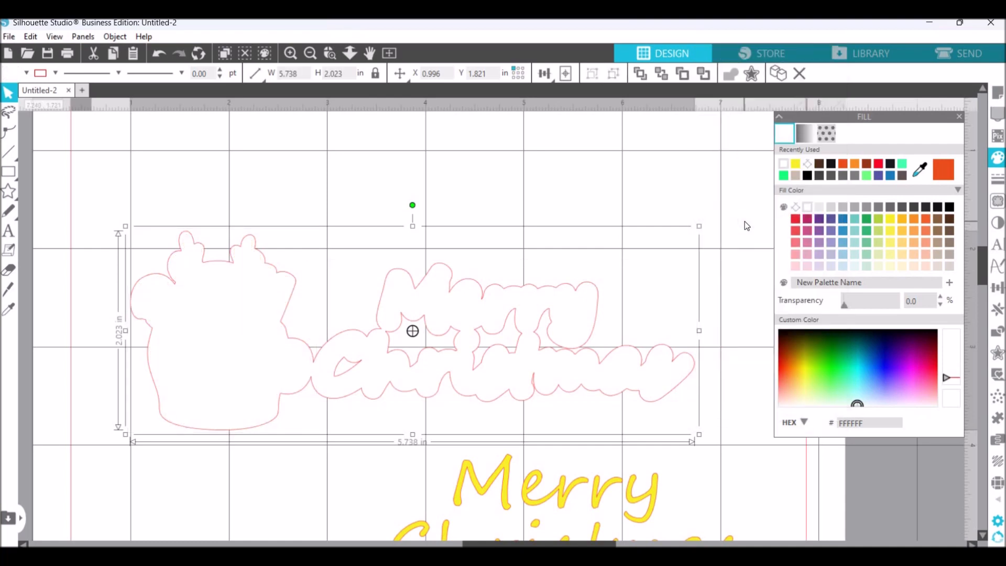
left_click(160, 54)
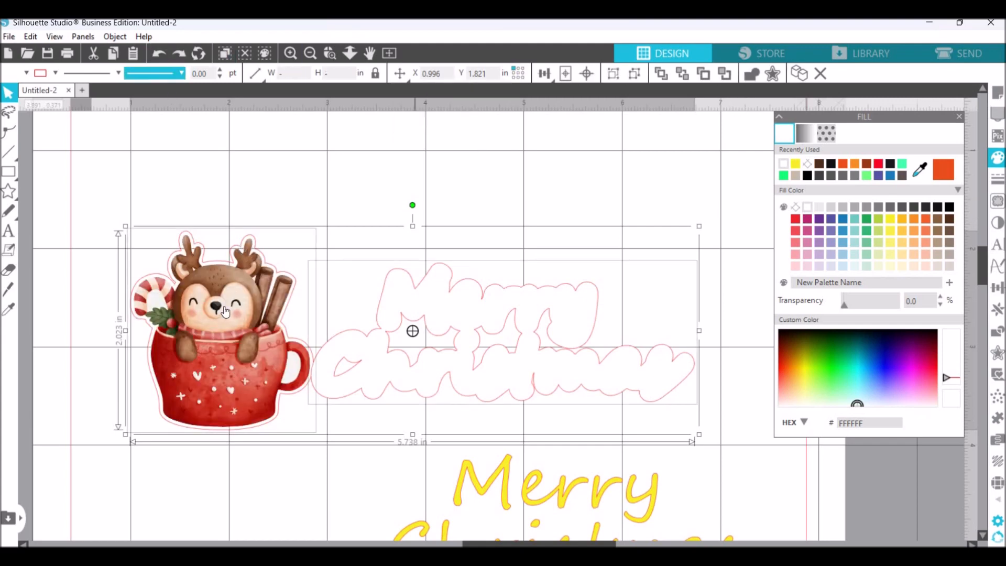
Step: Move the reindeer mug sticker and white offset together up the page to about X 0.916 in, Y 1.206 in
left_click_drag(206, 288, 219, 244)
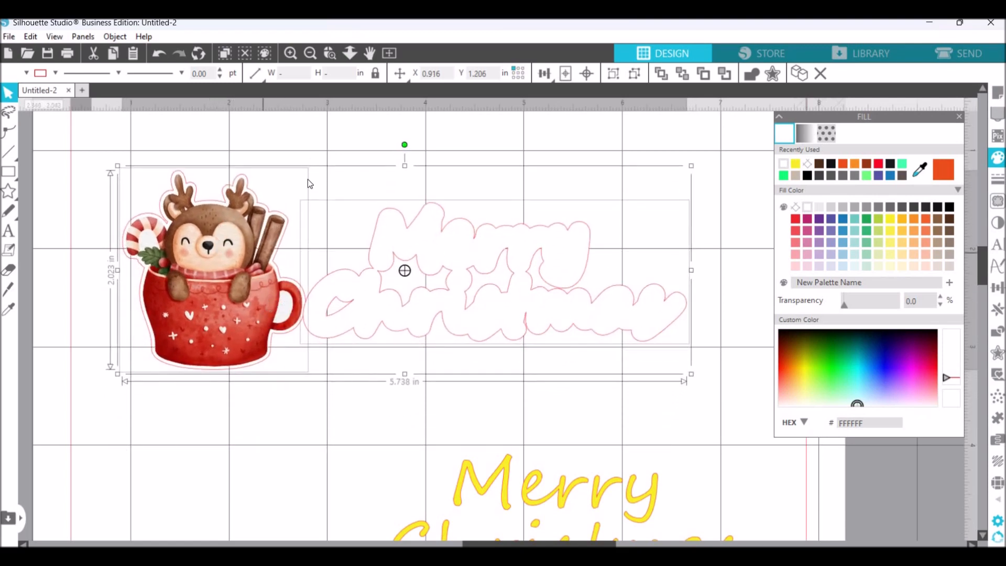
Step: Ungroup the reindeer mug sticker to separate the artwork from its offset outline
left_click(308, 155)
left_click(242, 250)
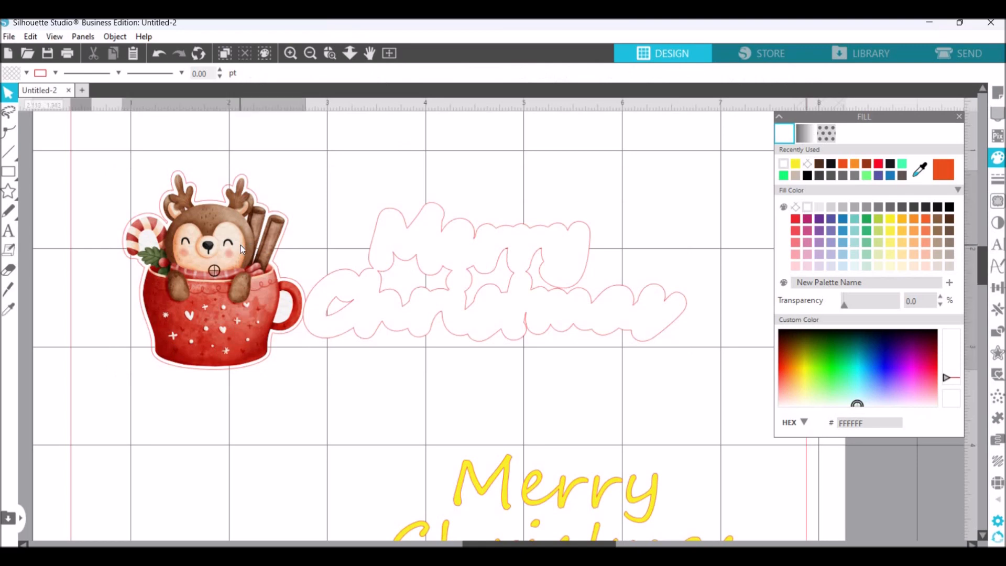
right_click(241, 249)
left_click(283, 401)
left_click(326, 451)
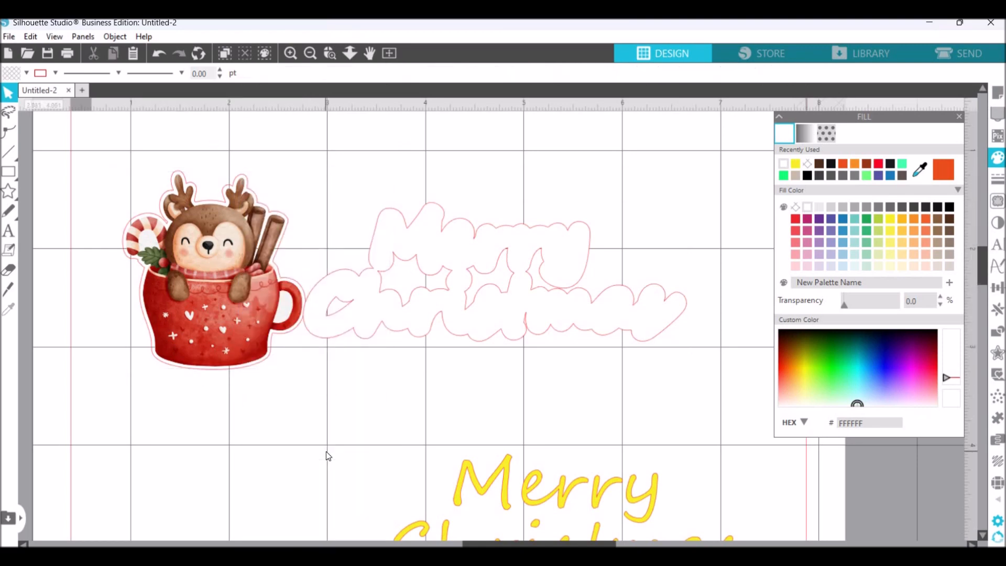
Step: Try to weld the mug's offset outline to the white "Merry Christmas" offset with the mug artwork still in place
left_click(234, 177)
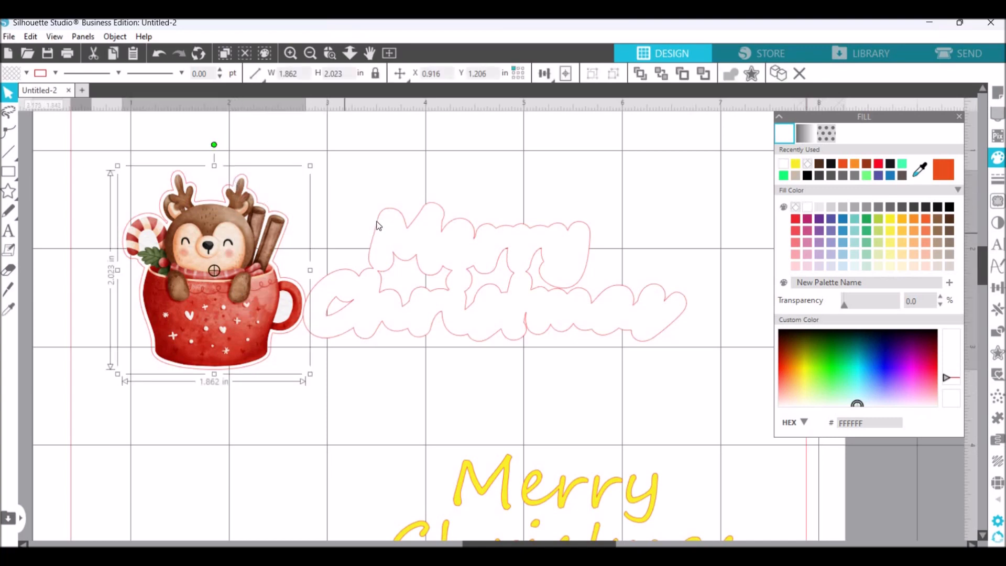
left_click(377, 223, "shift")
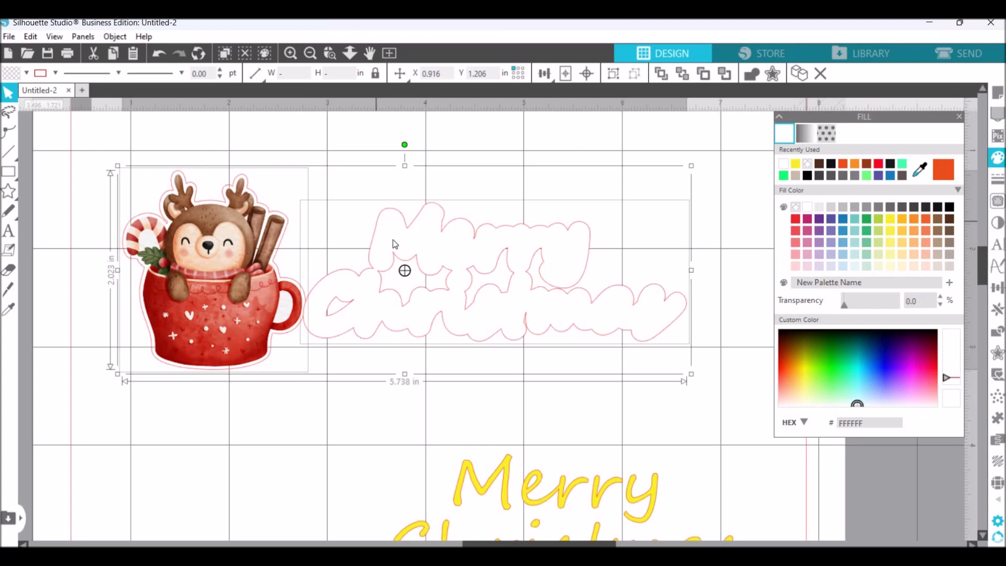
right_click(412, 294)
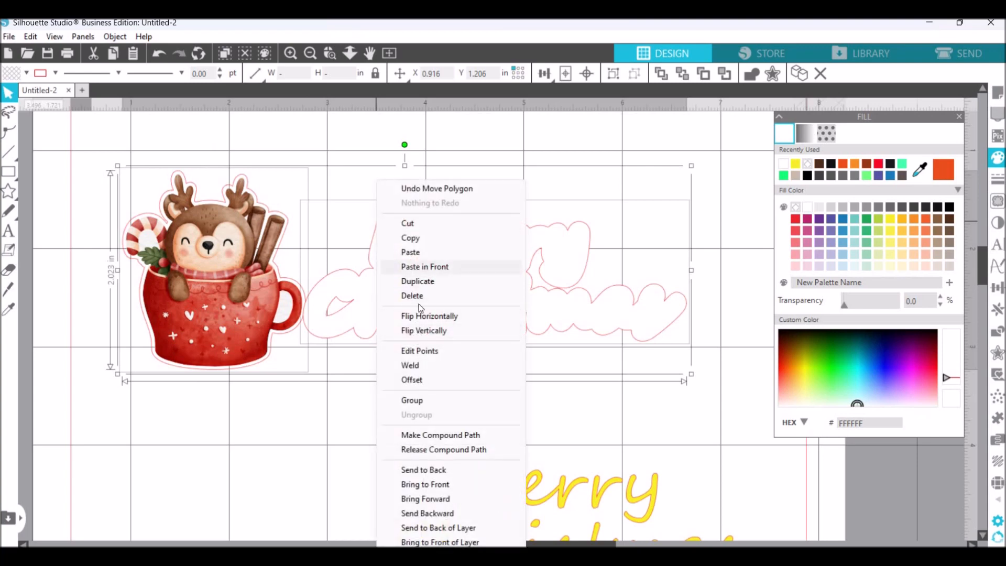
left_click(416, 366)
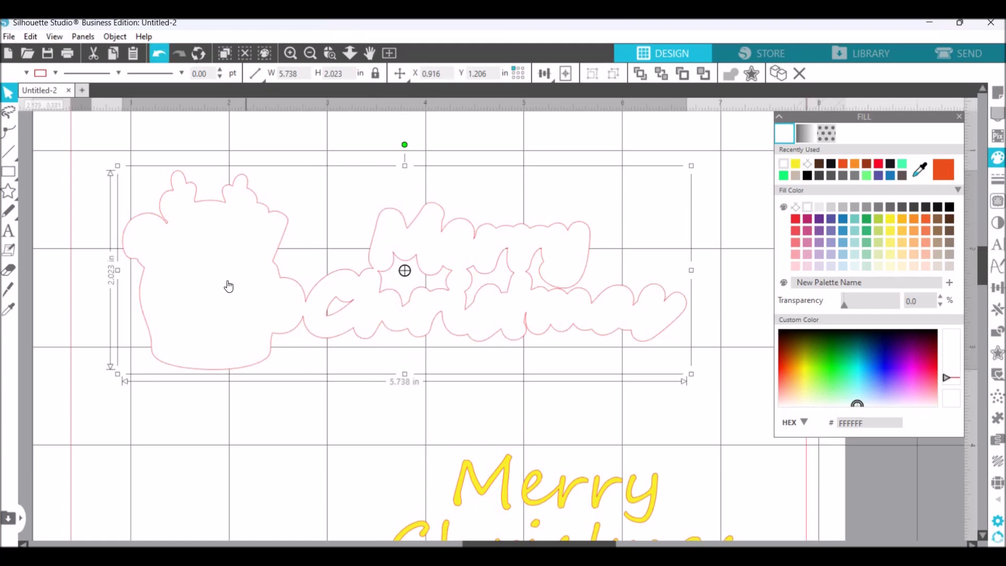
Step: Move the reindeer mug artwork aside and weld its empty offset outline to the white "Merry Christmas" offset
left_click_drag(217, 283, 106, 486)
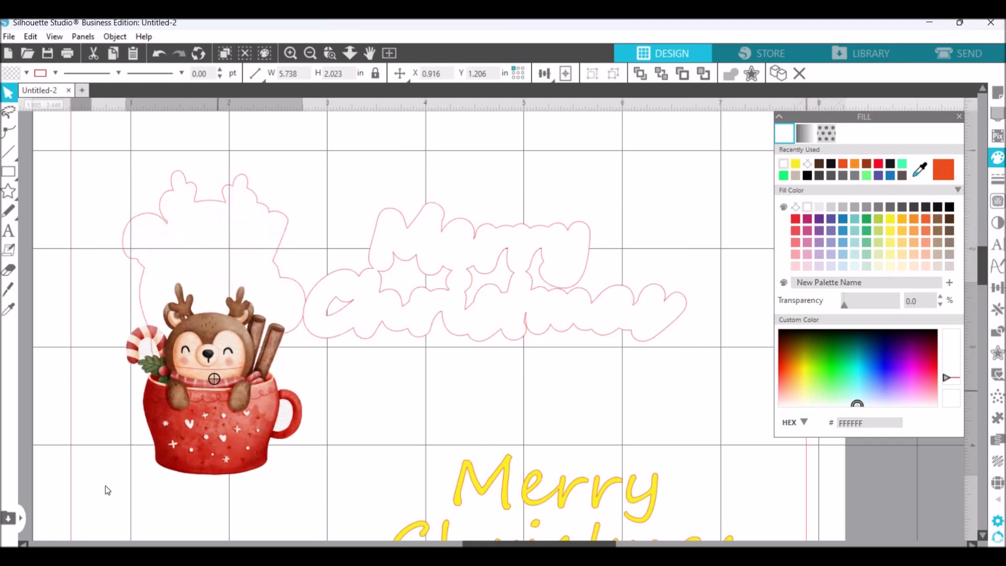
left_click(137, 178)
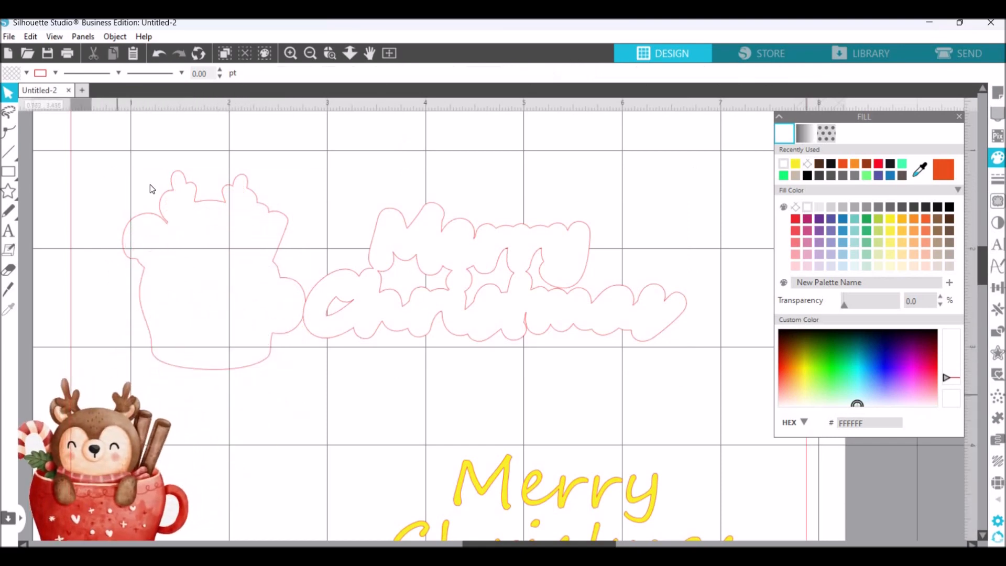
left_click(320, 298)
left_click_drag(86, 173, 341, 282)
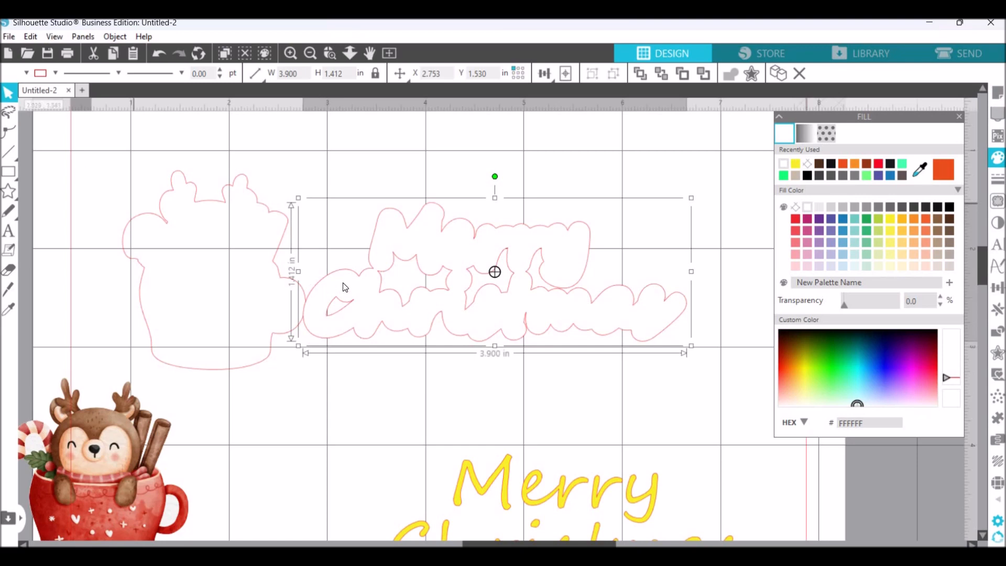
left_click_drag(623, 356, 717, 384)
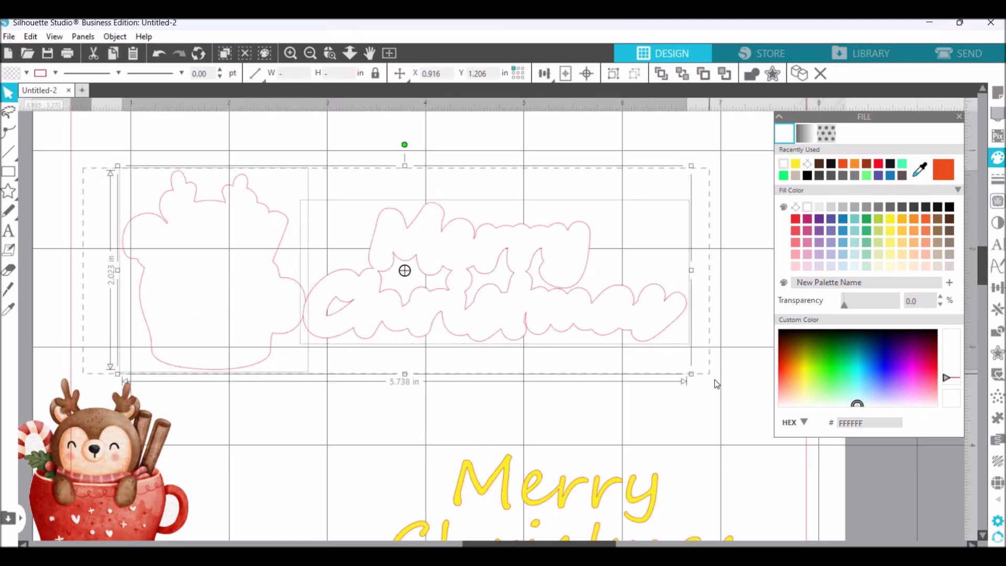
right_click(715, 361)
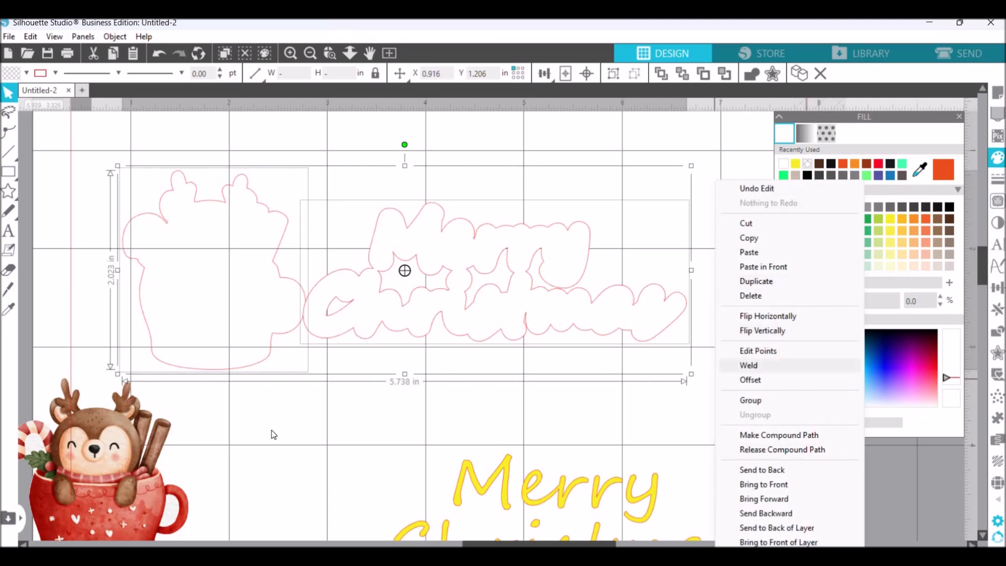
left_click(755, 365)
Step: Bring the reindeer mug artwork in front of the welded white base and place it inside the mug outline
left_click_drag(94, 475, 223, 349)
right_click(195, 356)
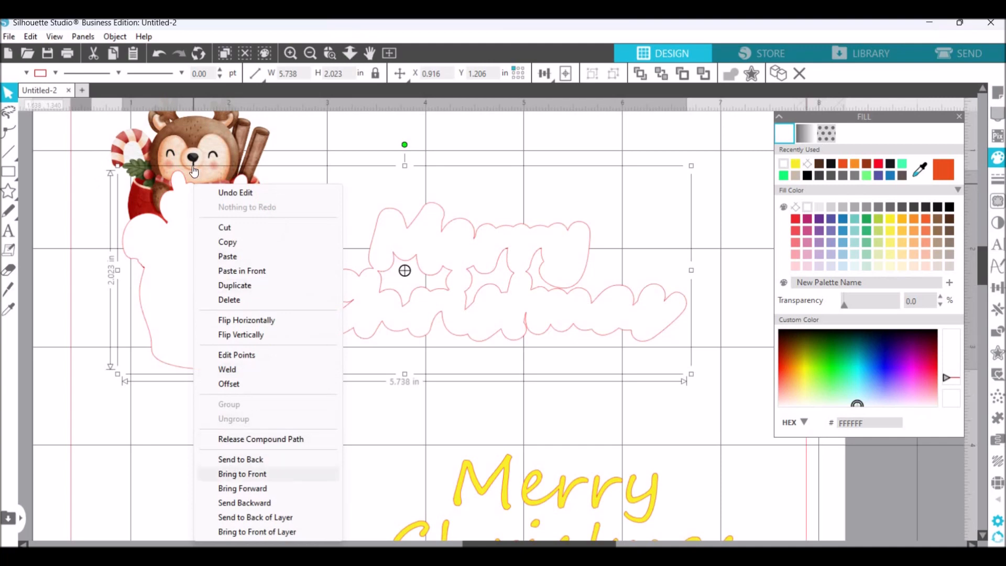
left_click(231, 475)
left_click(109, 222)
left_click_drag(109, 222, 108, 223)
right_click(108, 223)
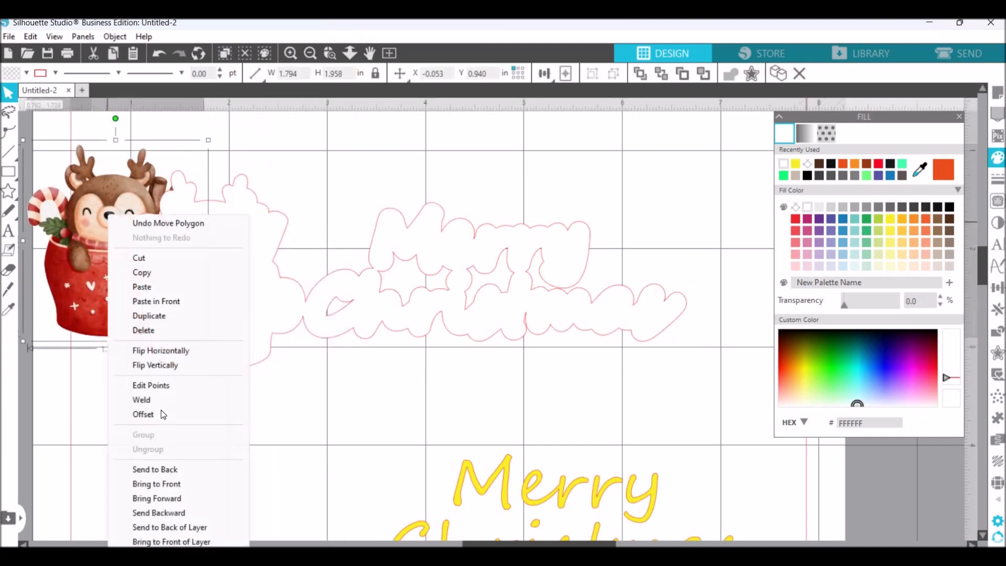
left_click(153, 486)
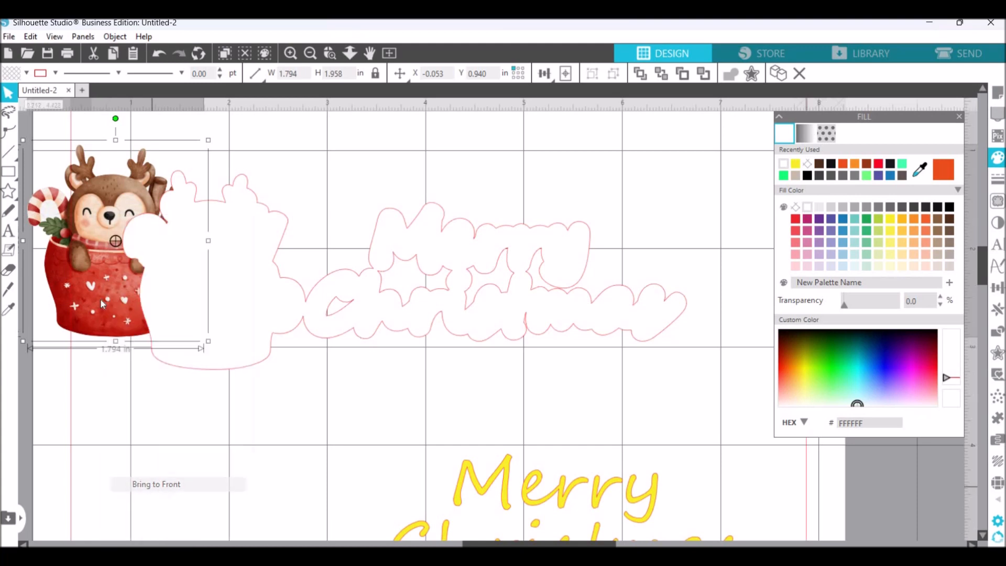
left_click_drag(100, 302, 197, 326)
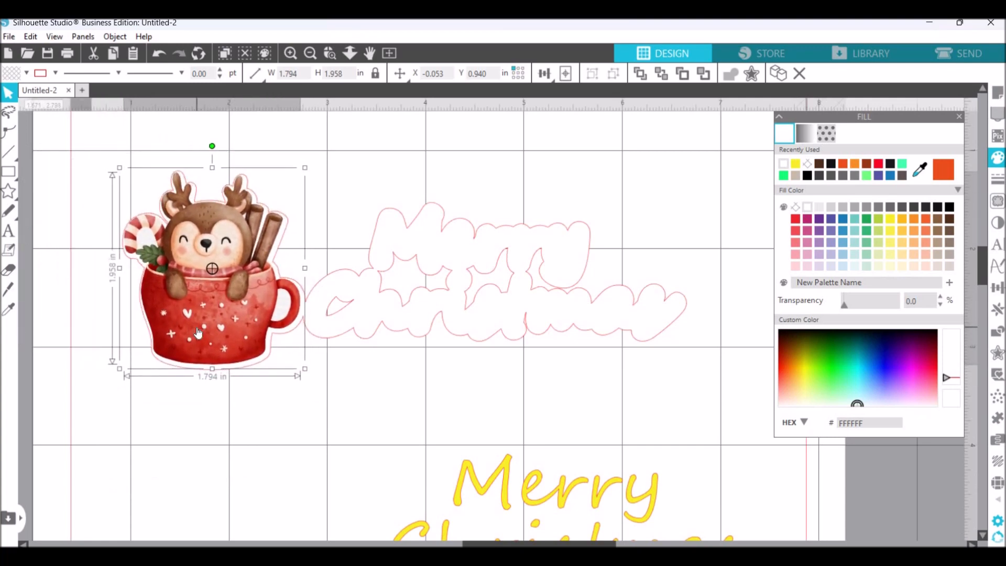
Step: Try to align the mug artwork and the welded white base with Align Center
left_click_drag(101, 150, 296, 351)
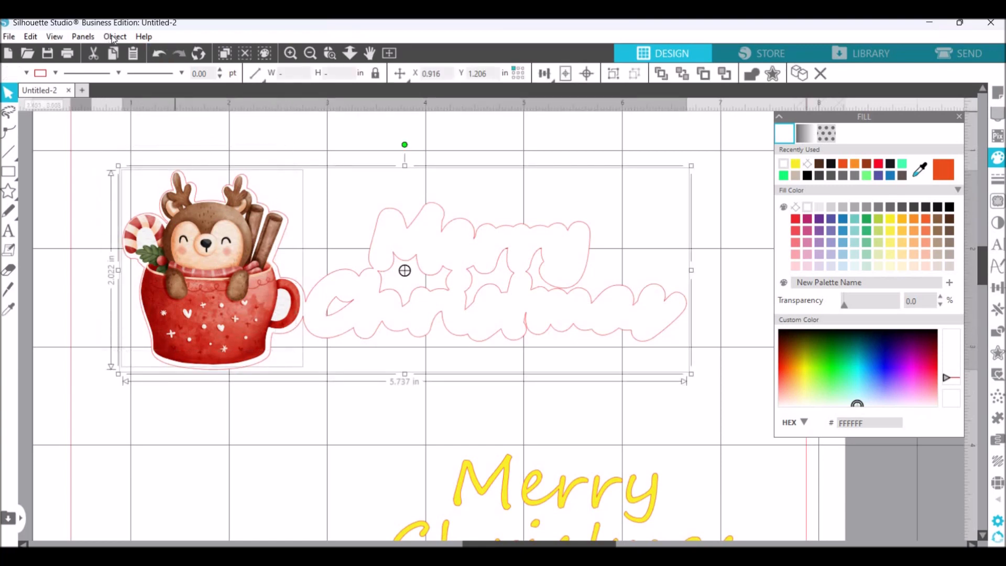
left_click(115, 36)
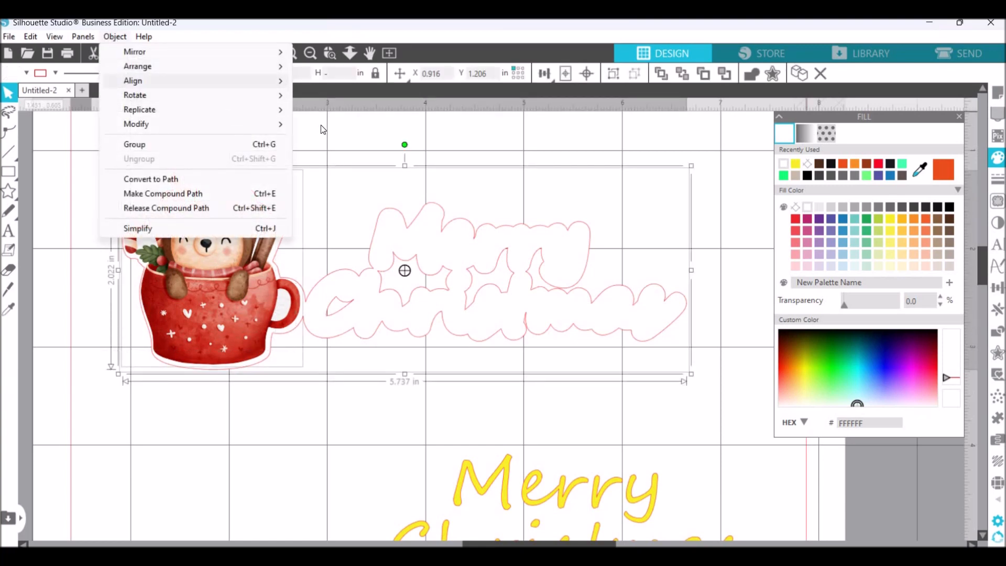
mouse_move(149, 81)
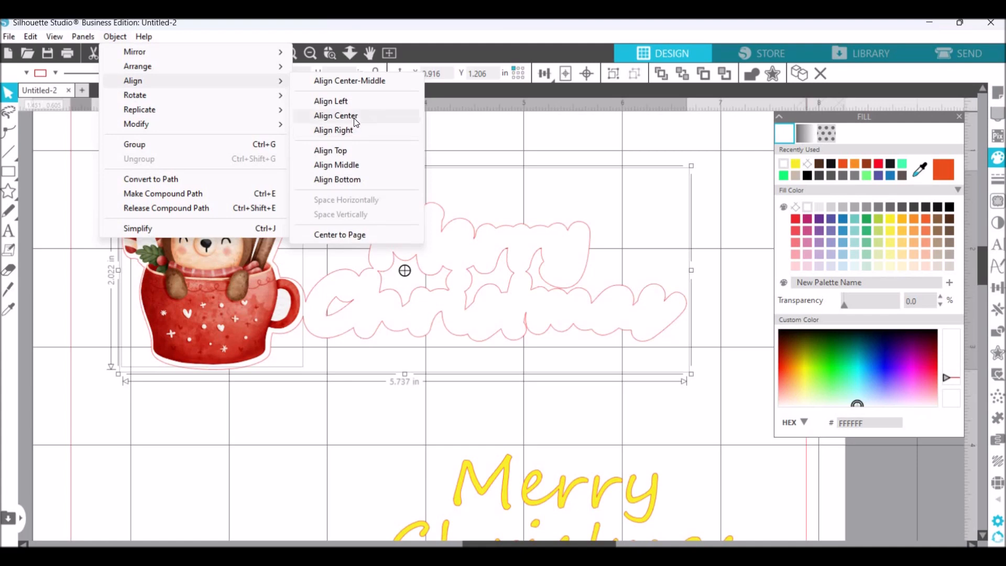
left_click(352, 117)
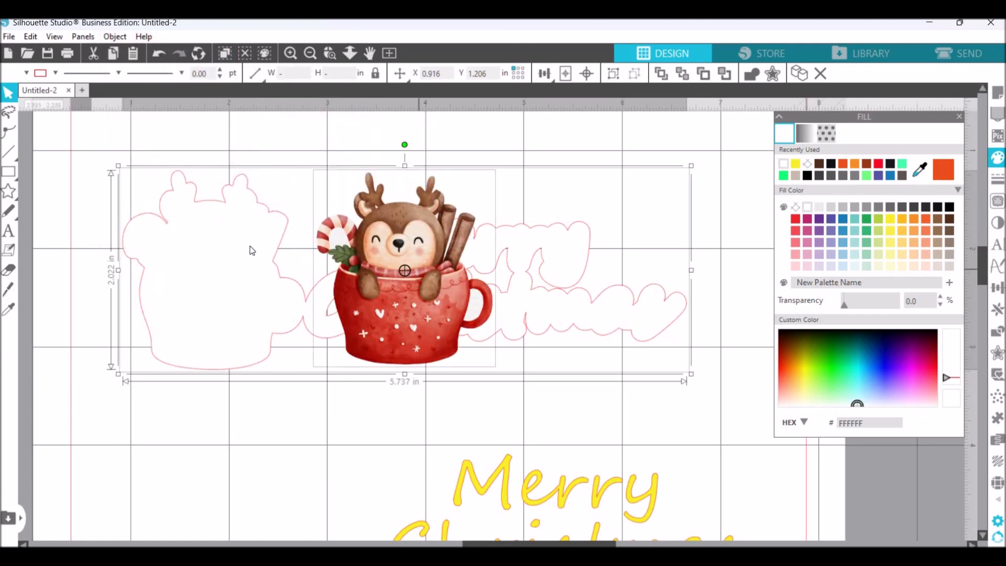
left_click_drag(415, 275, 448, 259)
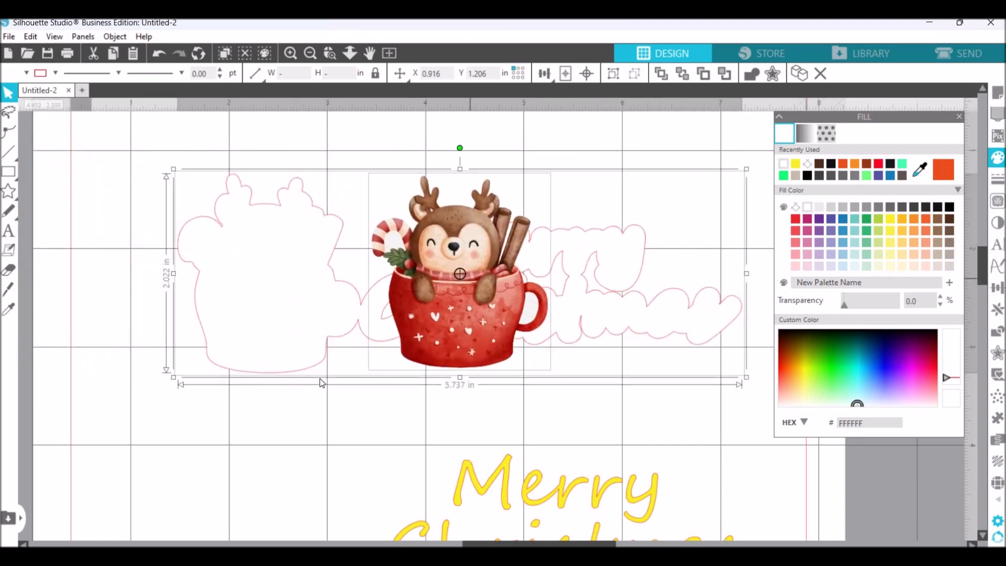
Step: Position the mug artwork by hand inside the mug outline, at about X 1.283 in, Y 1.060 in
left_click_drag(397, 309, 212, 304)
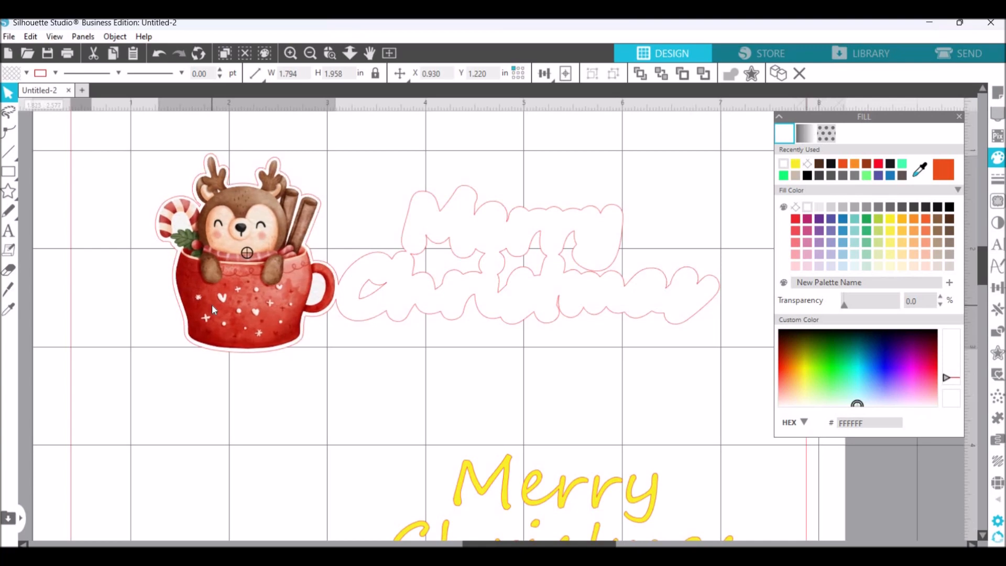
key("Escape")
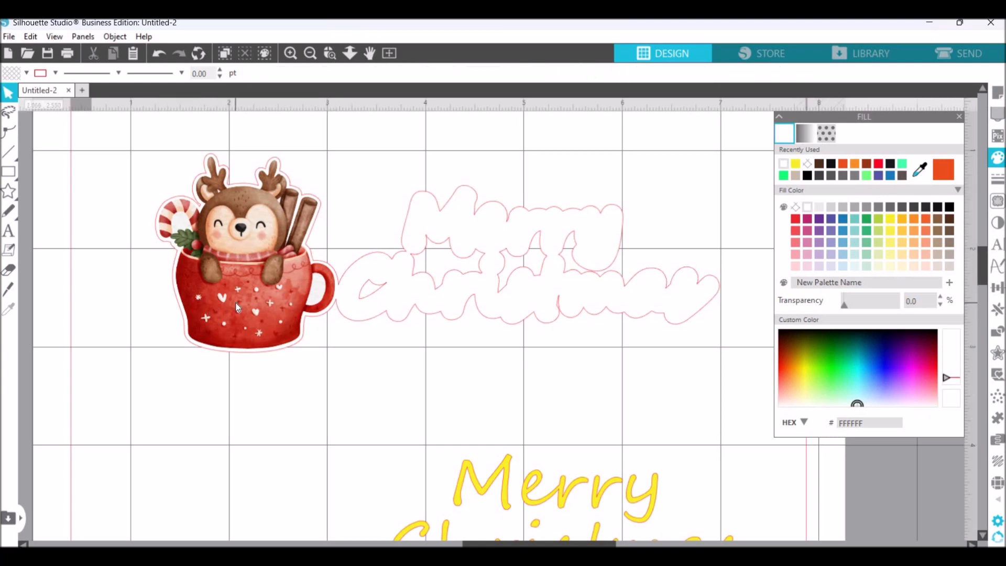
left_click(237, 307)
left_click_drag(236, 304, 236, 304)
key("Right")
key("Up")
key("Down")
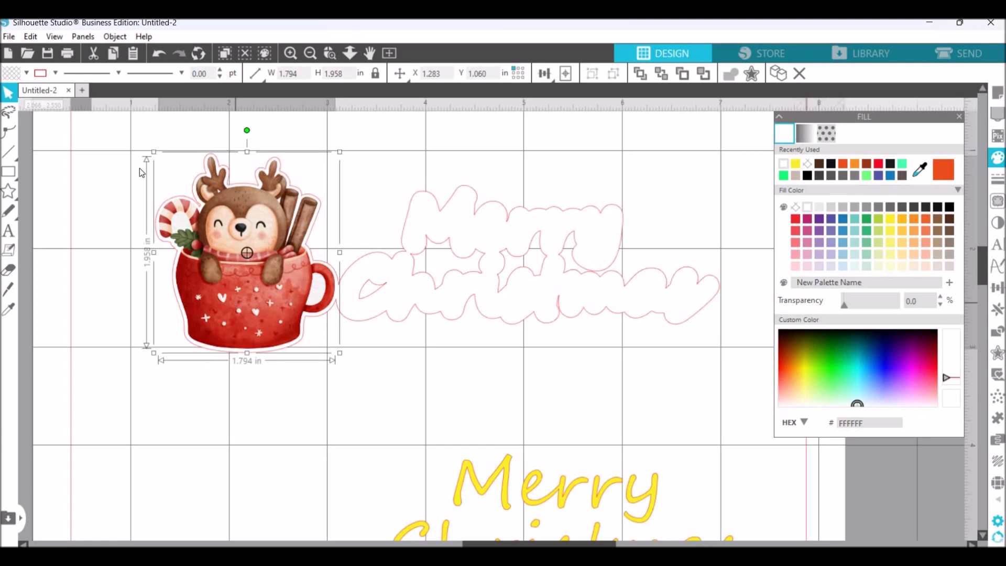
Step: Group the reindeer mug artwork with the welded white base
left_click(118, 153)
left_click_drag(383, 250, 544, 384)
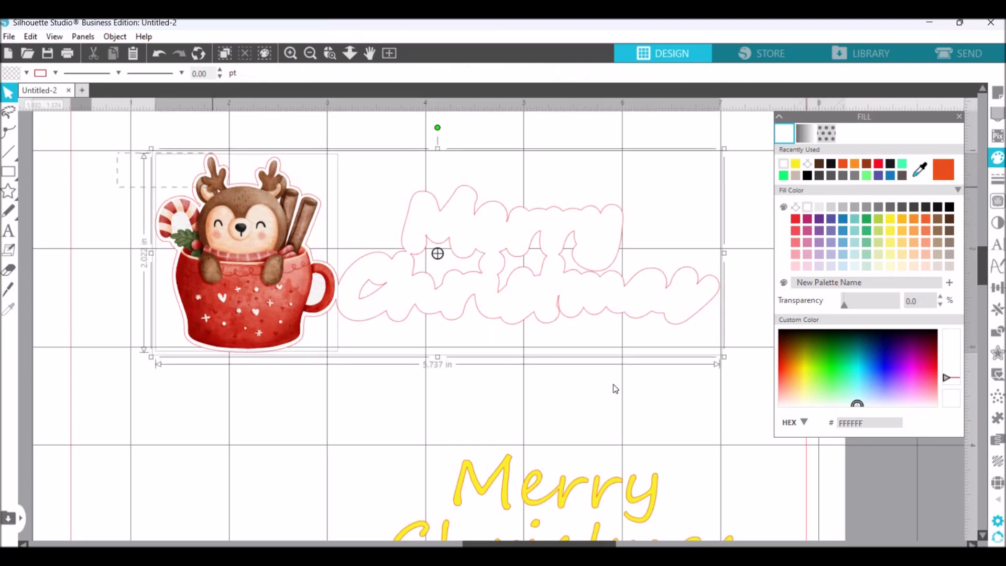
right_click(751, 352)
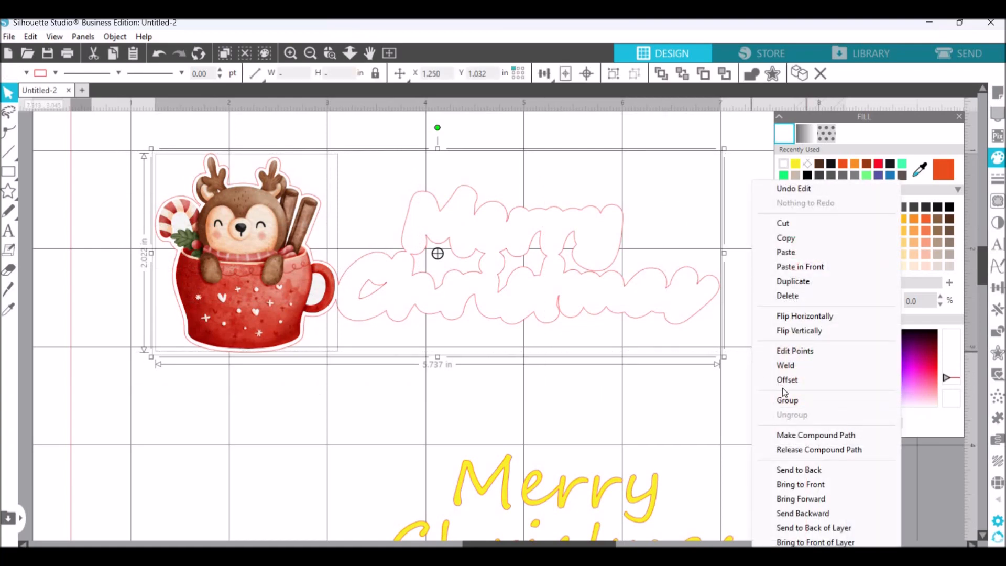
left_click(787, 401)
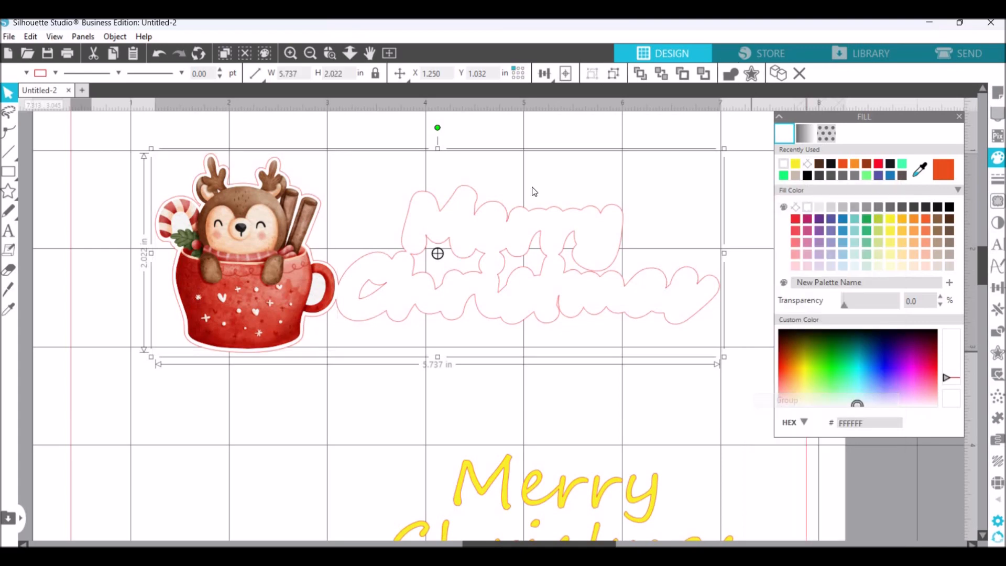
Step: Move the yellow "Merry Christmas" text off the page beside the mat and flip it horizontally
left_click(310, 53)
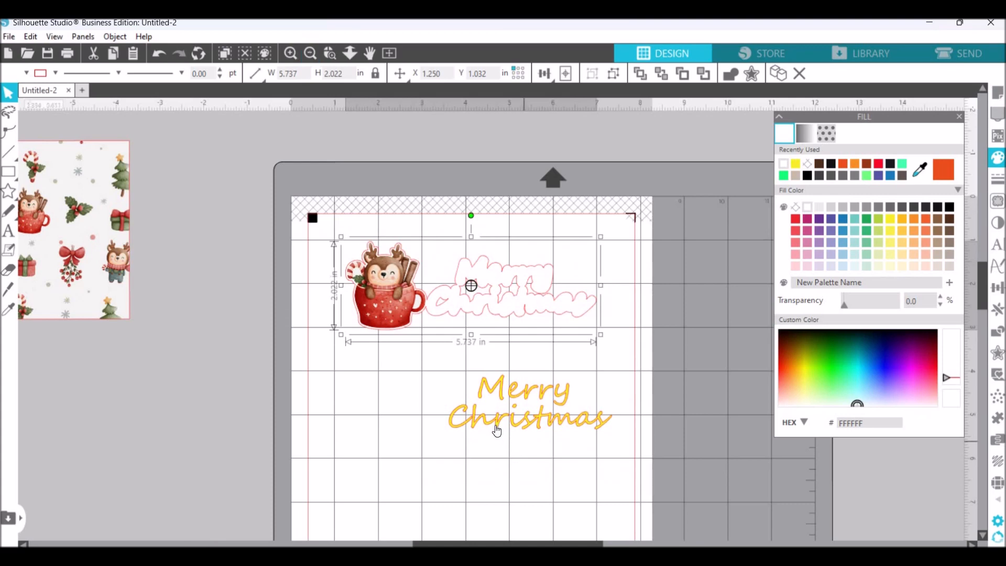
left_click_drag(532, 400, 158, 426)
right_click(158, 424)
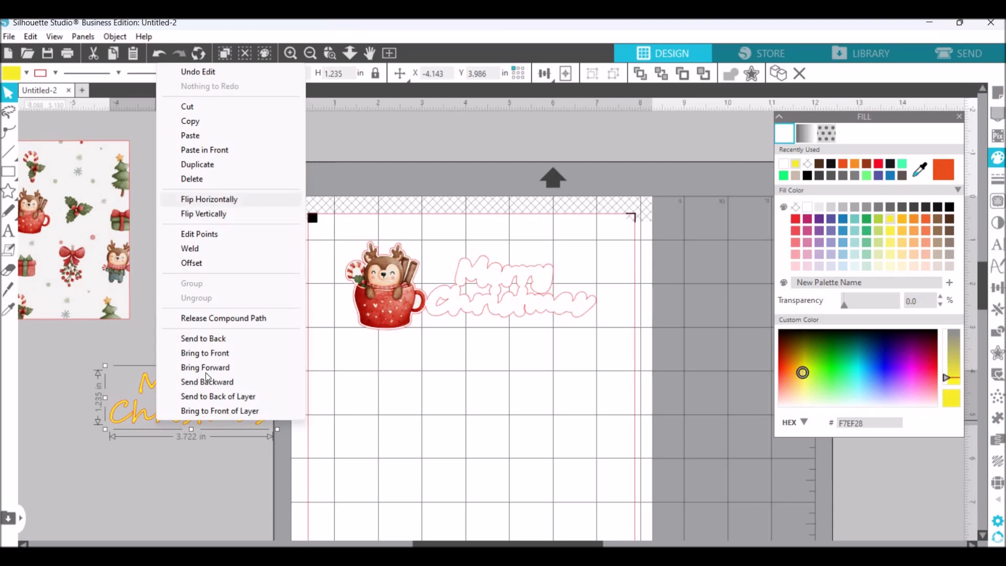
left_click(198, 199)
left_click_drag(146, 410, 96, 402)
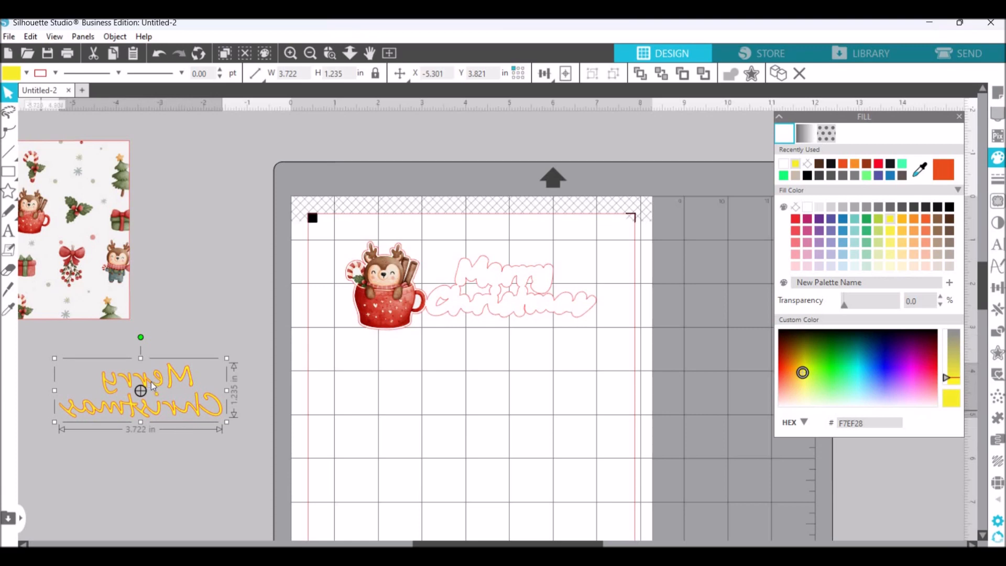
left_click_drag(150, 382, 136, 413)
Step: Place the Christmas pattern sheet on the page at about X 1.024 in, Y 0.531 in, with the grouped sticker directly below it
left_click_drag(454, 291, 447, 408)
left_click_drag(66, 281, 518, 365)
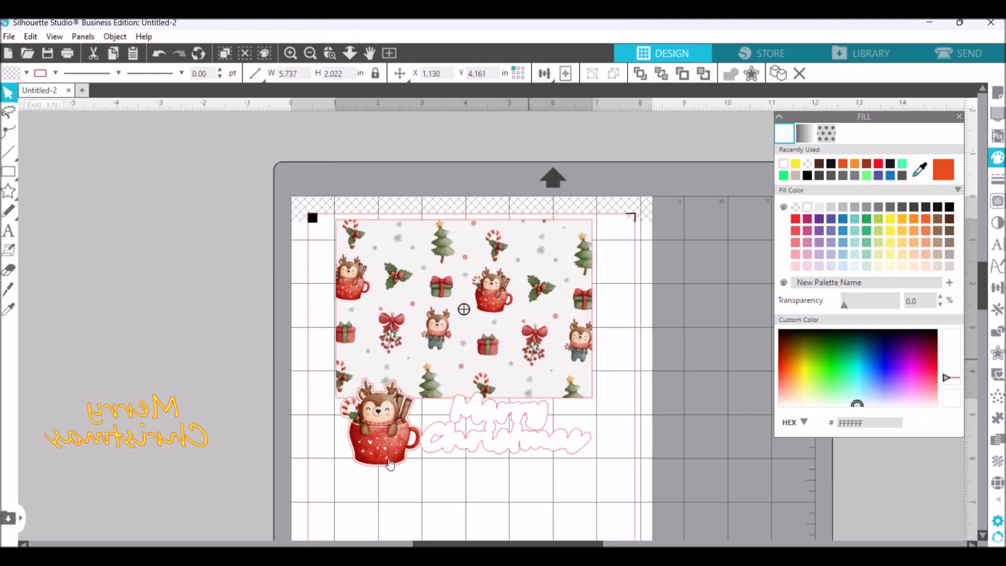
left_click(386, 476)
left_click_drag(465, 427, 460, 445)
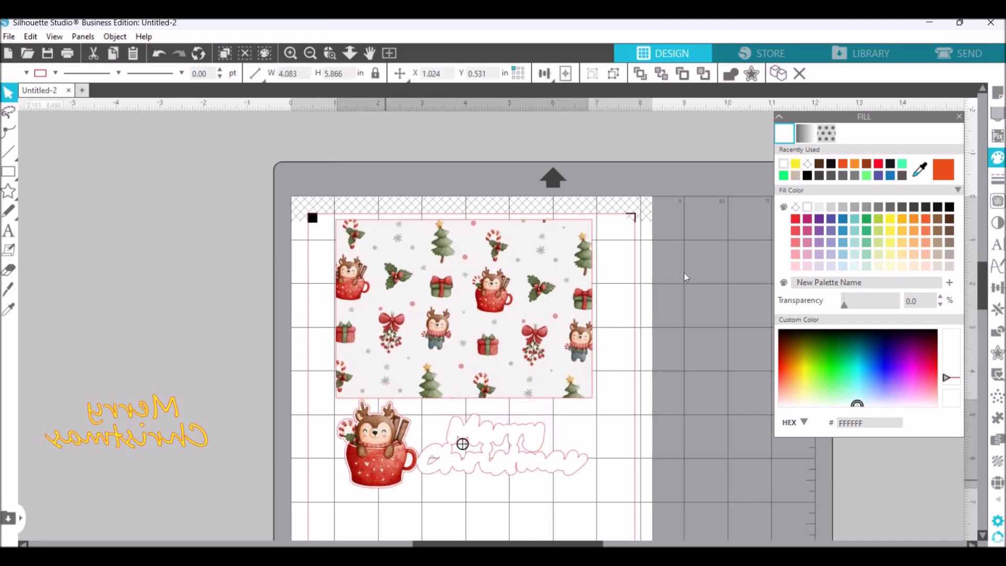
Step: Set the registration marks' bottom inset to 4.875 in so they end just below the sticker
left_click(313, 56)
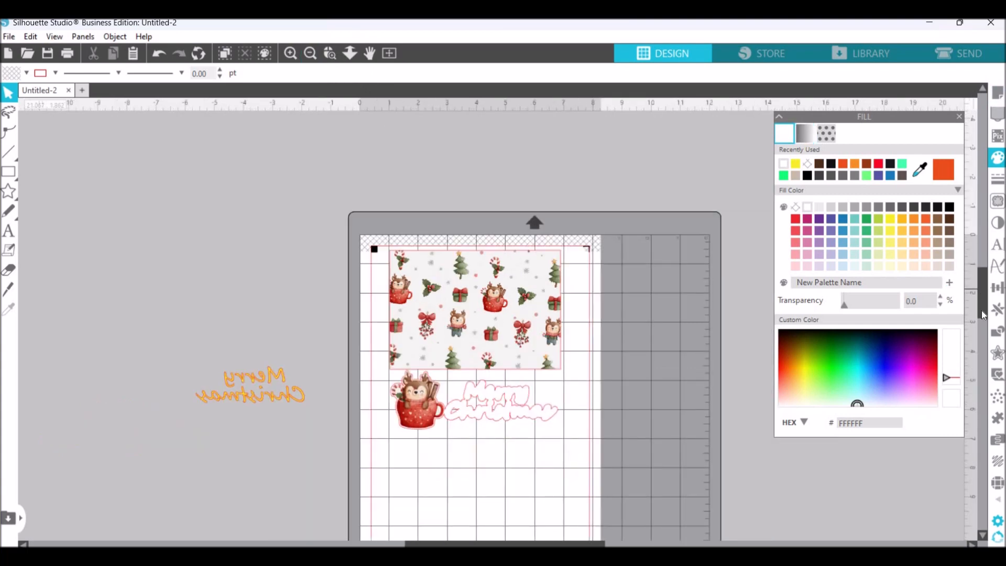
scroll(982, 311, "down", 3)
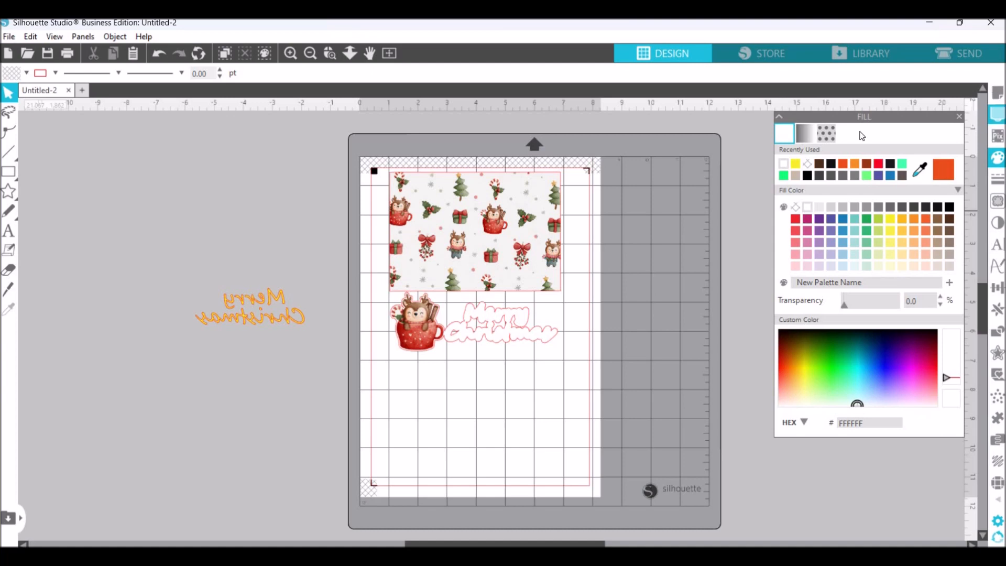
left_click(997, 93)
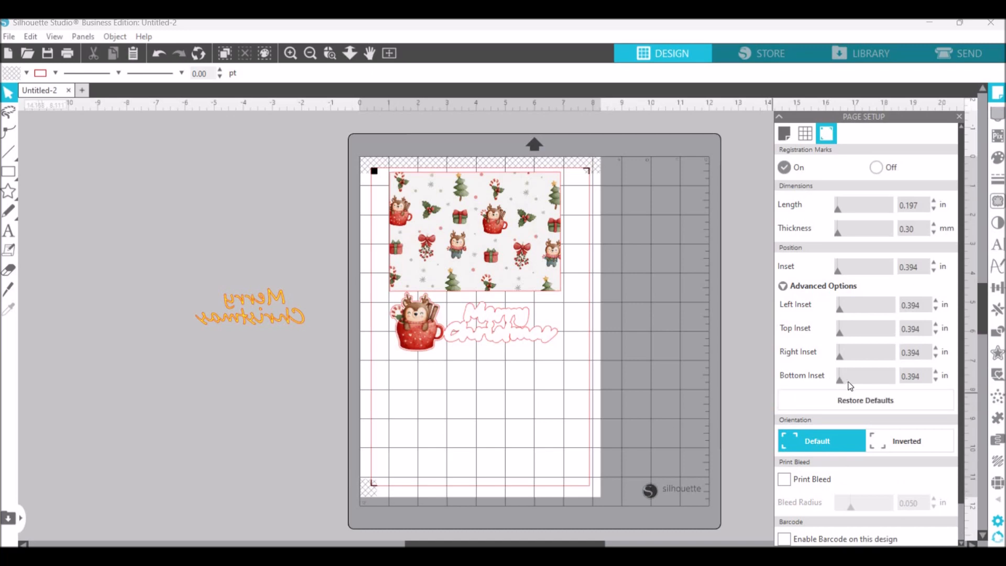
left_click_drag(854, 385, 864, 391)
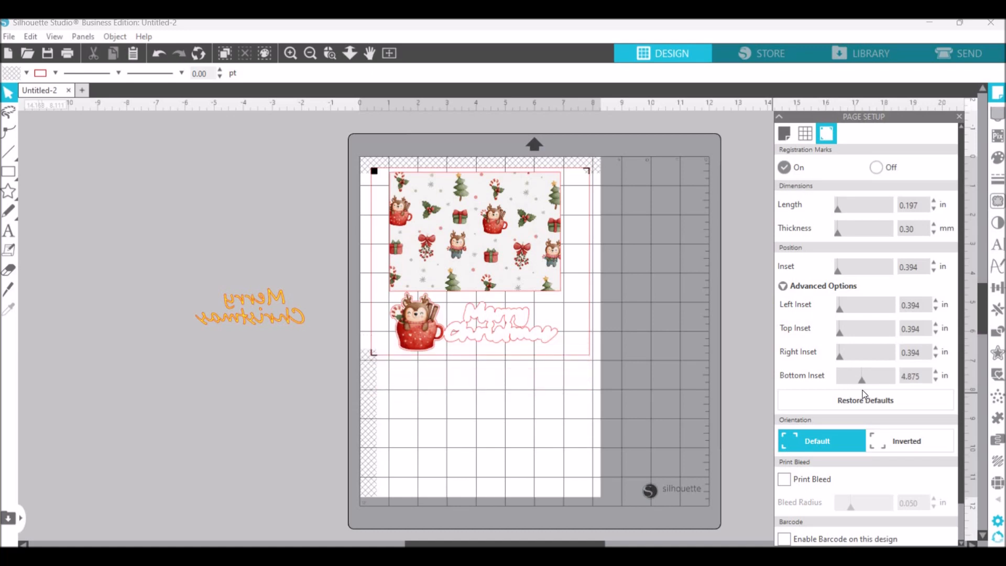